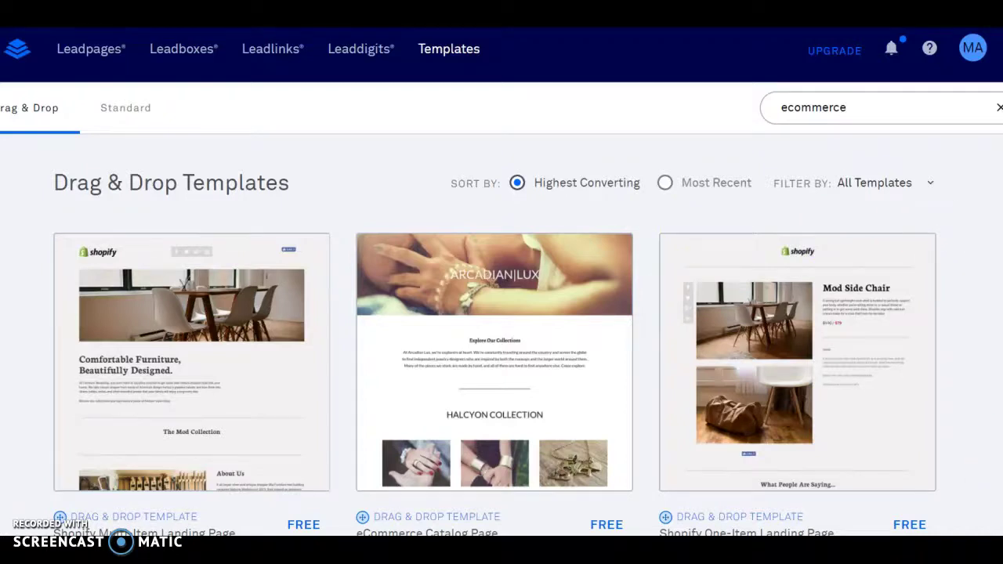
# Step: Start a new page from the eCommerce Product Page template named 'own cheap land'
pyautogui.scroll(-2, 502, 313)
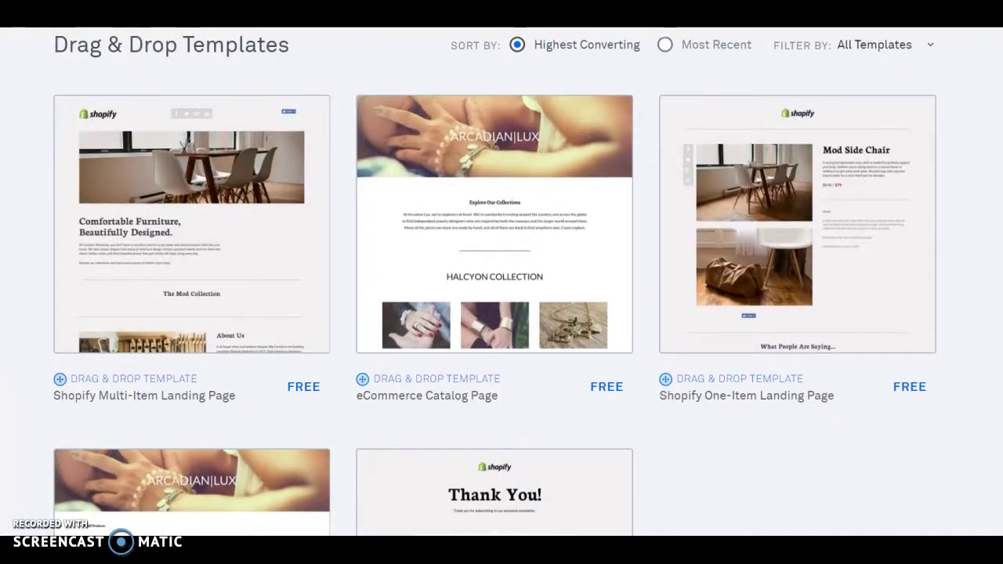
pyautogui.scroll(-3, 1001, 134)
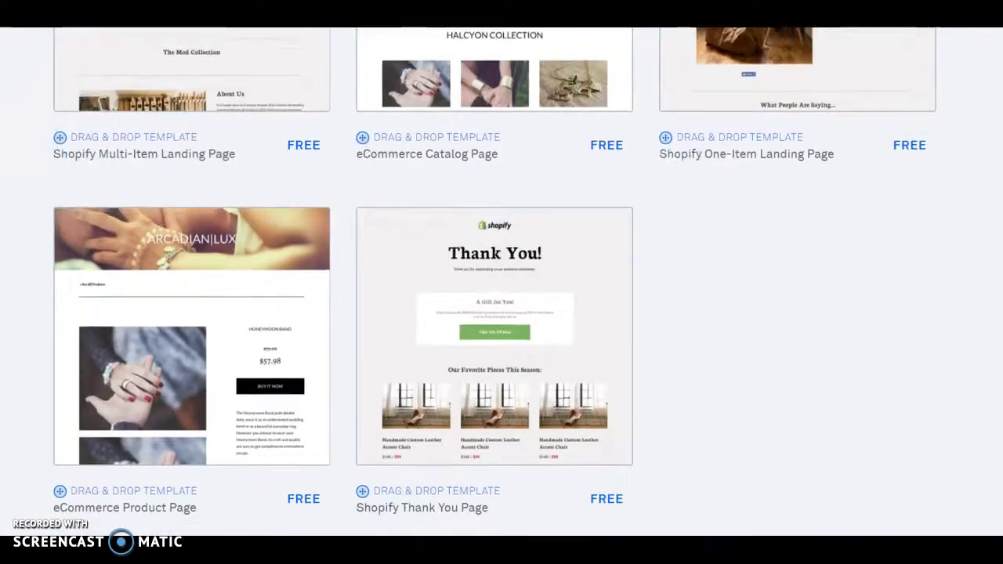
pyautogui.scroll(5, 885, 90)
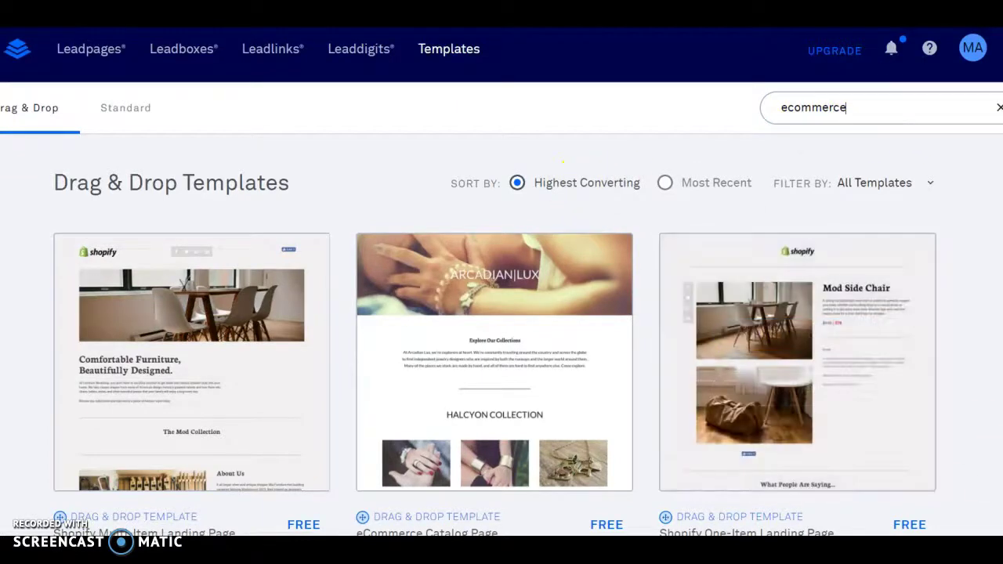
pyautogui.scroll(-6, 82, 292)
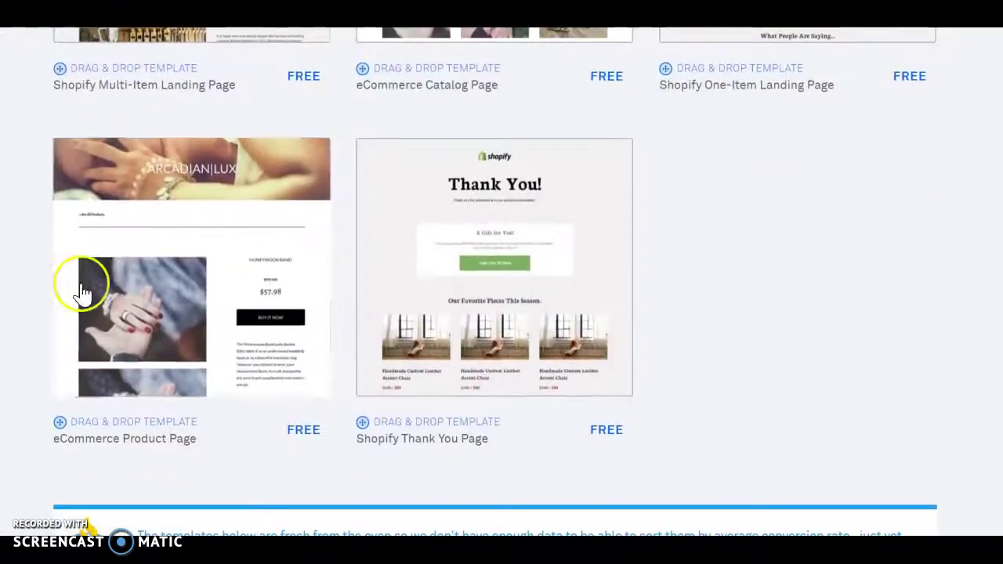
pyautogui.moveTo(125, 286)
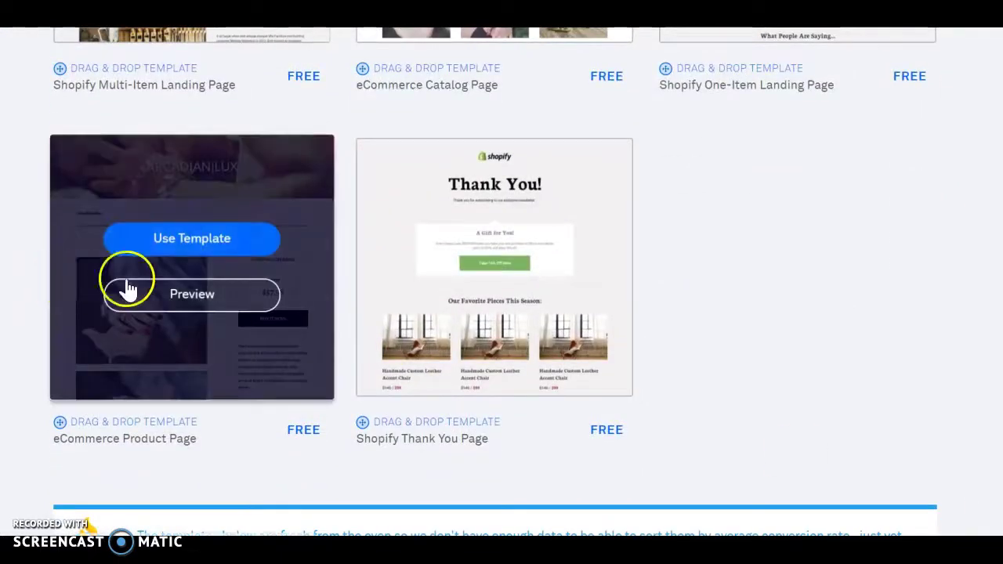
pyautogui.click(202, 244)
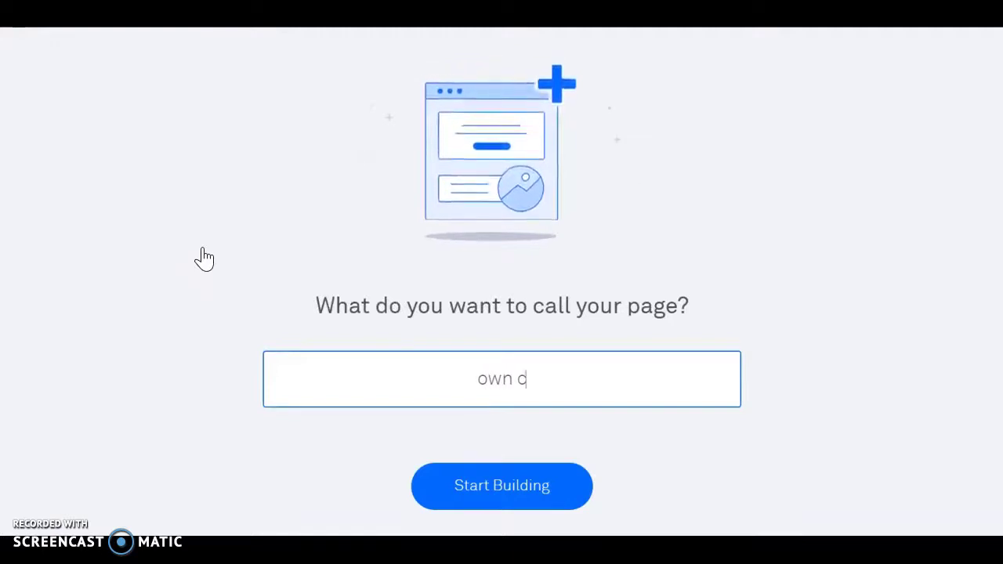
pyautogui.write('own cheap land')
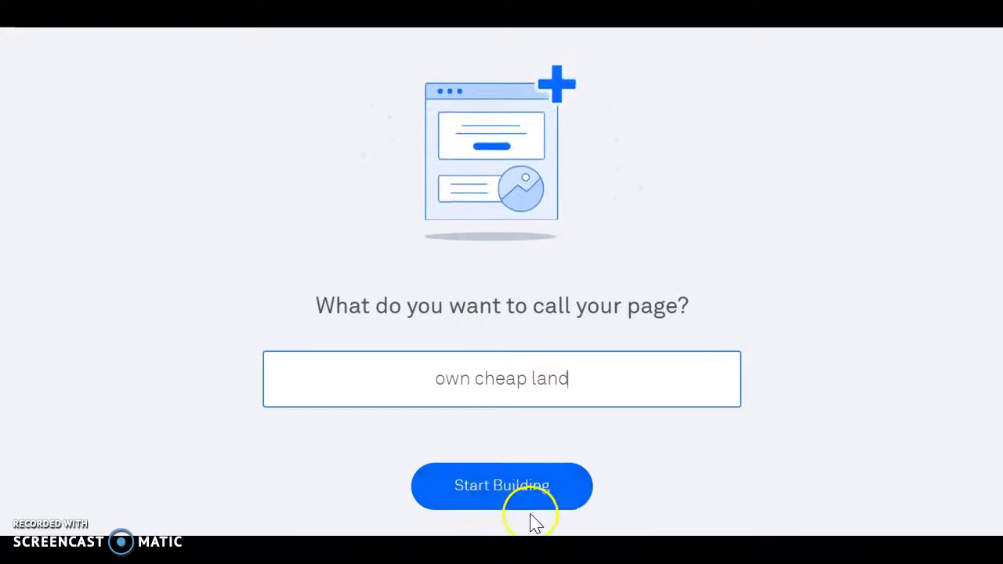
# Step: Create the page in the editor and expand the Header section in the Page Layout list
pyautogui.click(533, 488)
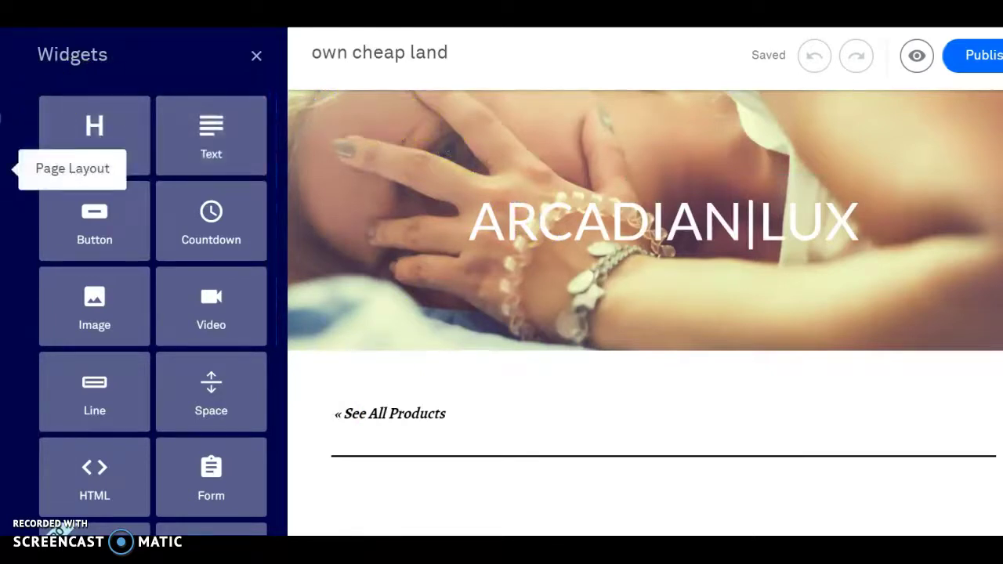
pyautogui.click(7, 168)
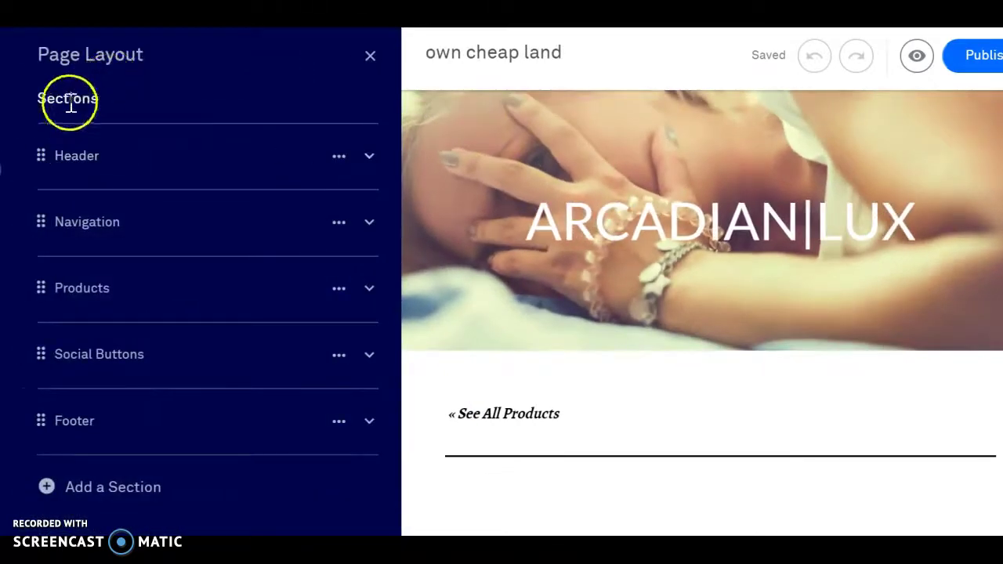
pyautogui.moveTo(76, 171)
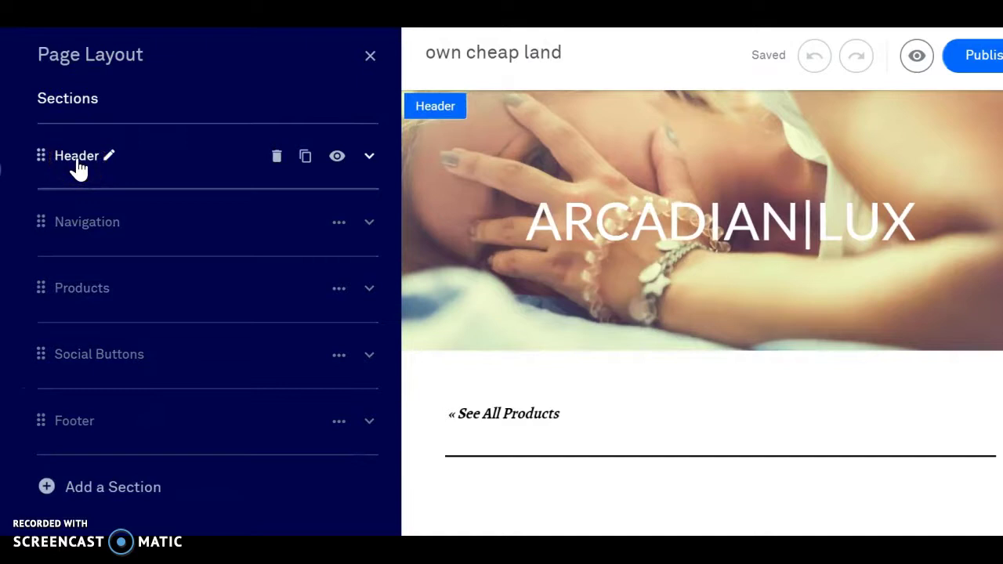
pyautogui.click(110, 156)
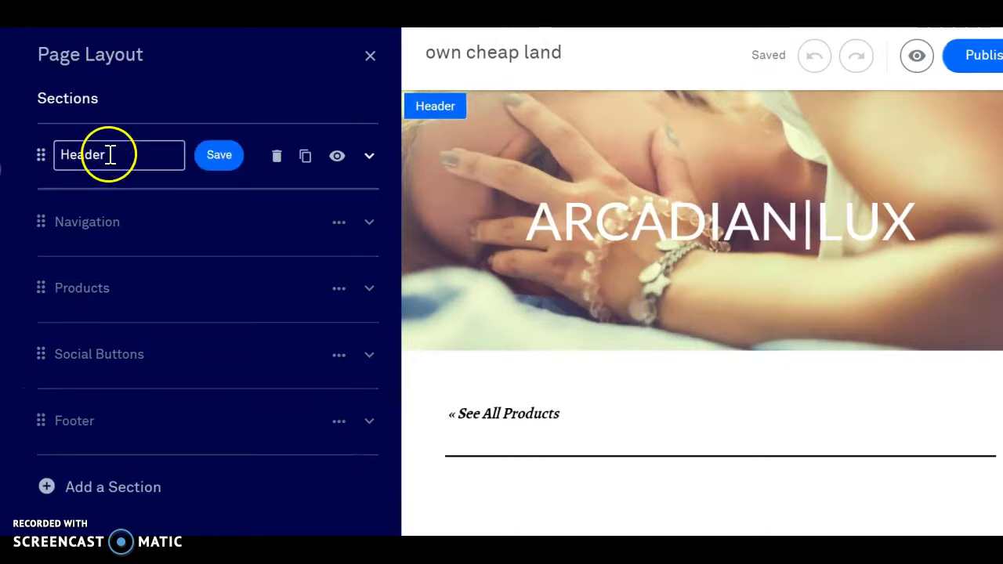
pyautogui.press('Return')
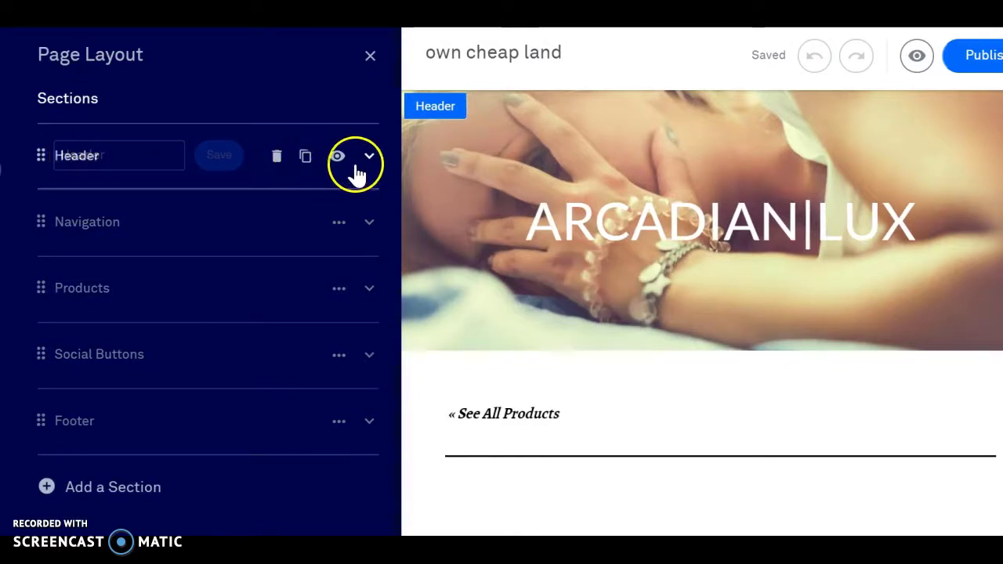
pyautogui.click(368, 161)
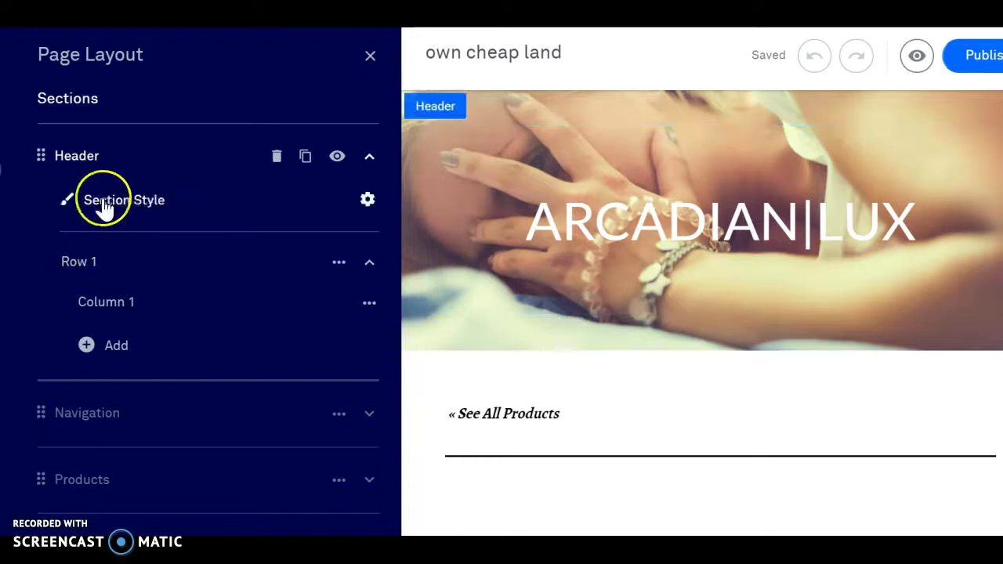
# Step: Change the Header background image to the desert photo socorro county land 2.jpg
pyautogui.click(67, 203)
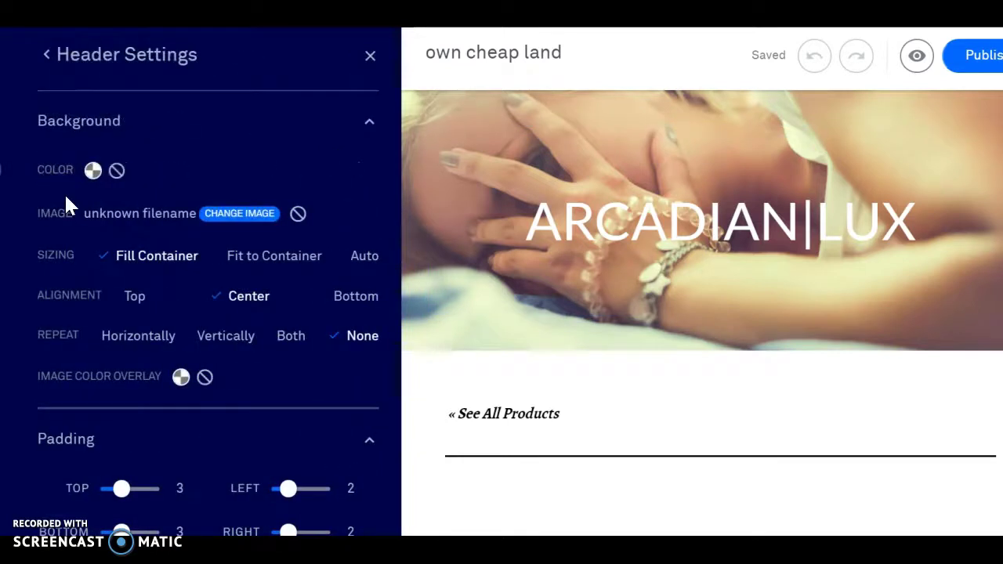
pyautogui.click(235, 214)
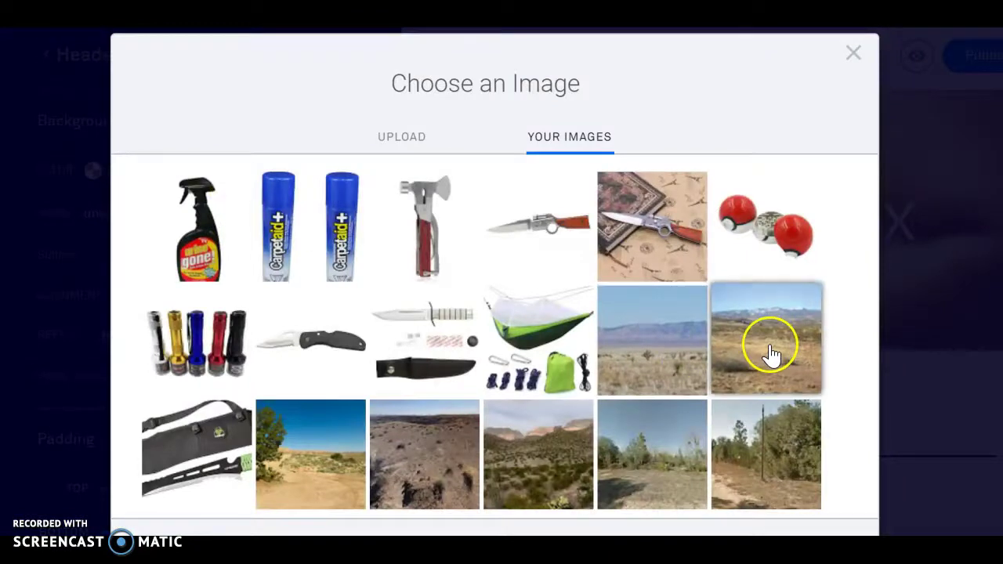
pyautogui.click(771, 351)
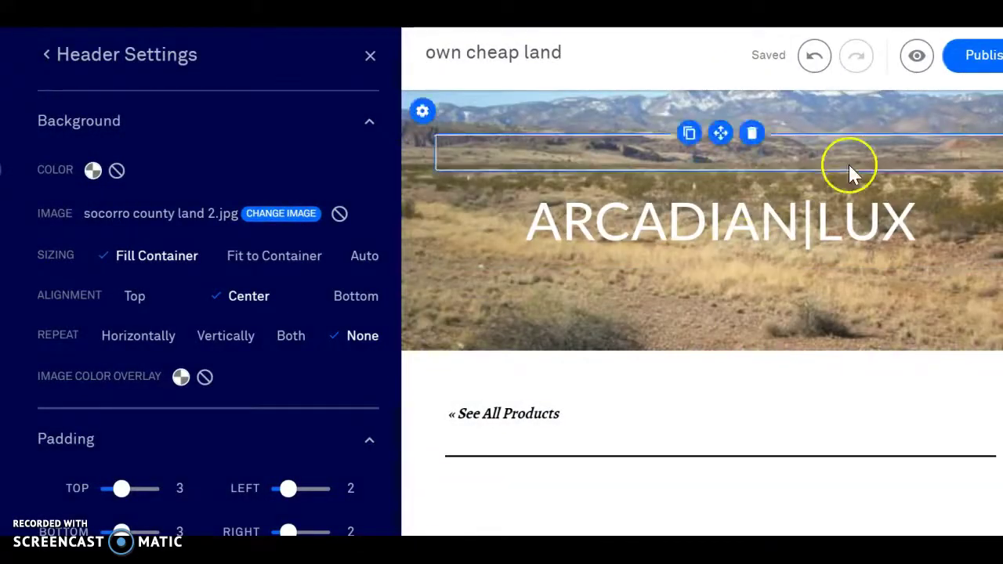
# Step: Replace the ARCADIAN|LUX header title with 'Welcome To owncheapland.com'
pyautogui.click(940, 220)
pyautogui.press('BackSpace')
pyautogui.press('BackSpace')
pyautogui.press('BackSpace')
pyautogui.press('BackSpace')
pyautogui.press('BackSpace')
pyautogui.press('BackSpace')
pyautogui.press('BackSpace')
pyautogui.press('BackSpace')
pyautogui.press('BackSpace')
pyautogui.press('BackSpace')
pyautogui.press('BackSpace')
pyautogui.press('BackSpace')
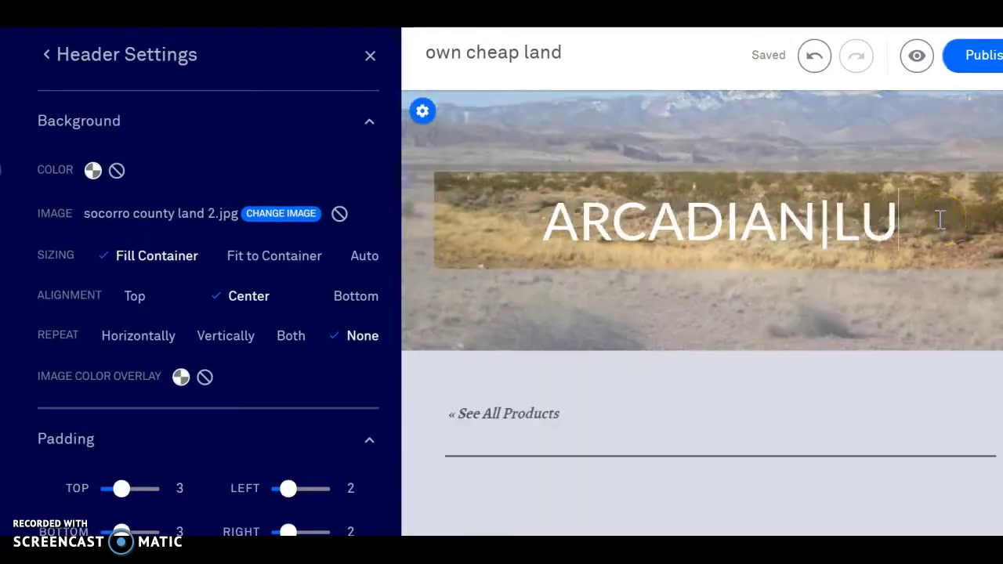
pyautogui.write('W')
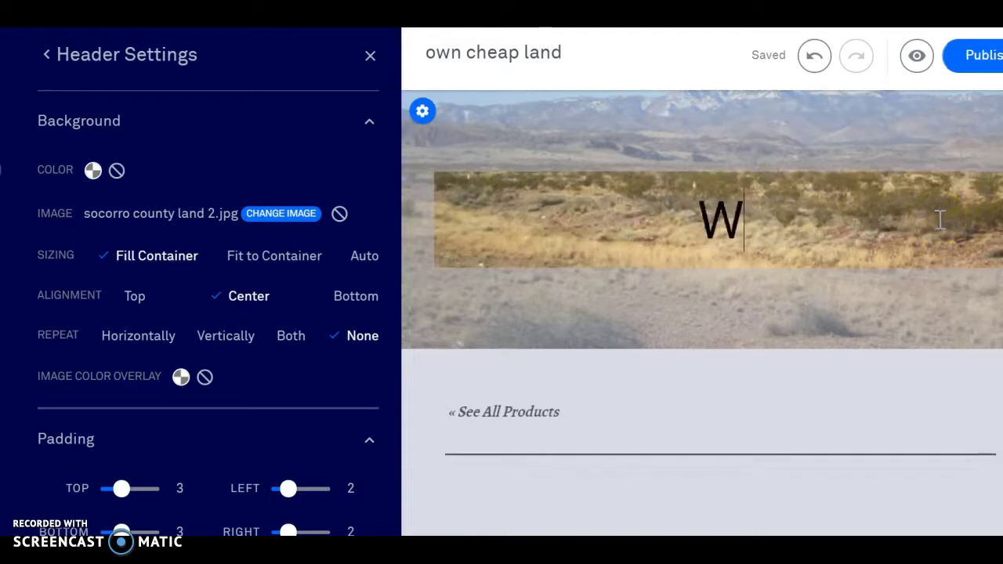
pyautogui.write('elcom')
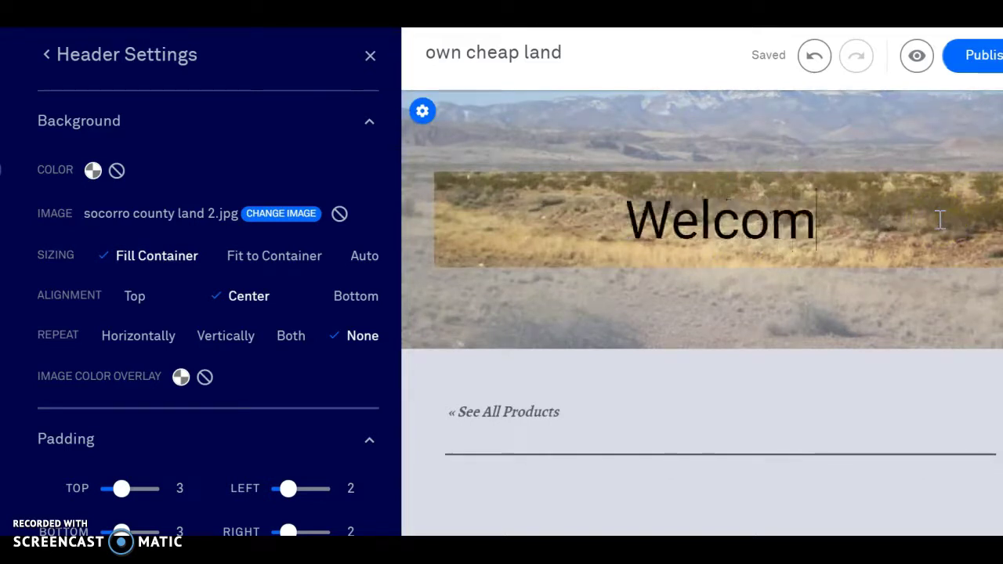
pyautogui.write('e to ')
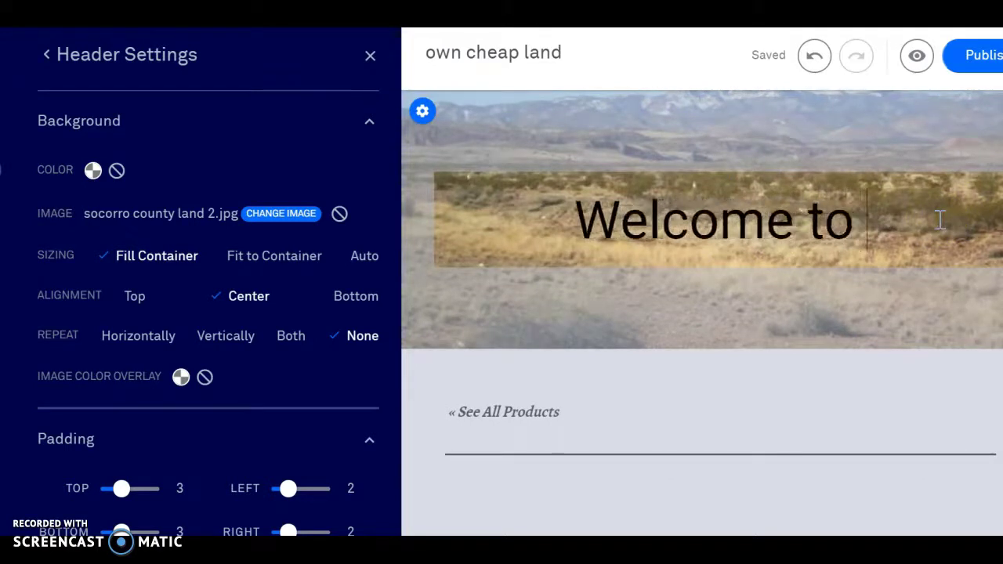
pyautogui.write('O')
pyautogui.press('BackSpace')
pyautogui.press('BackSpace')
pyautogui.press('BackSpace')
pyautogui.press('BackSpace')
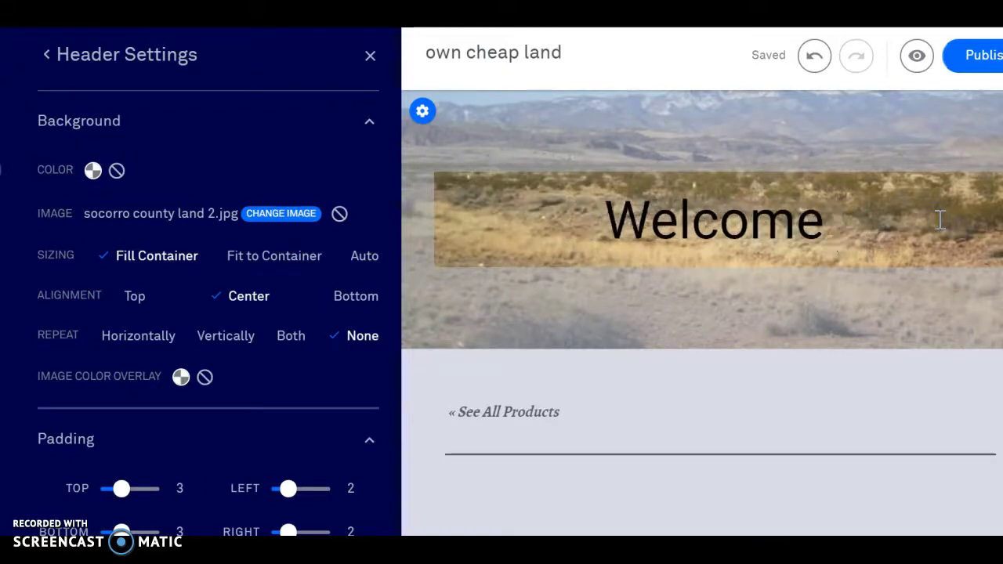
pyautogui.write('Tp')
pyautogui.press('BackSpace')
pyautogui.write('o ')
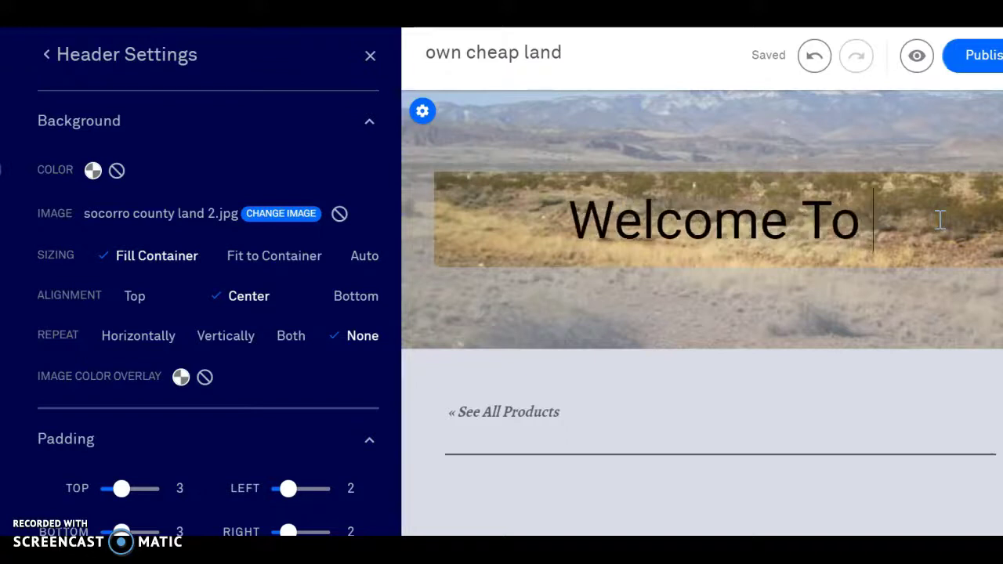
pyautogui.write('ownc')
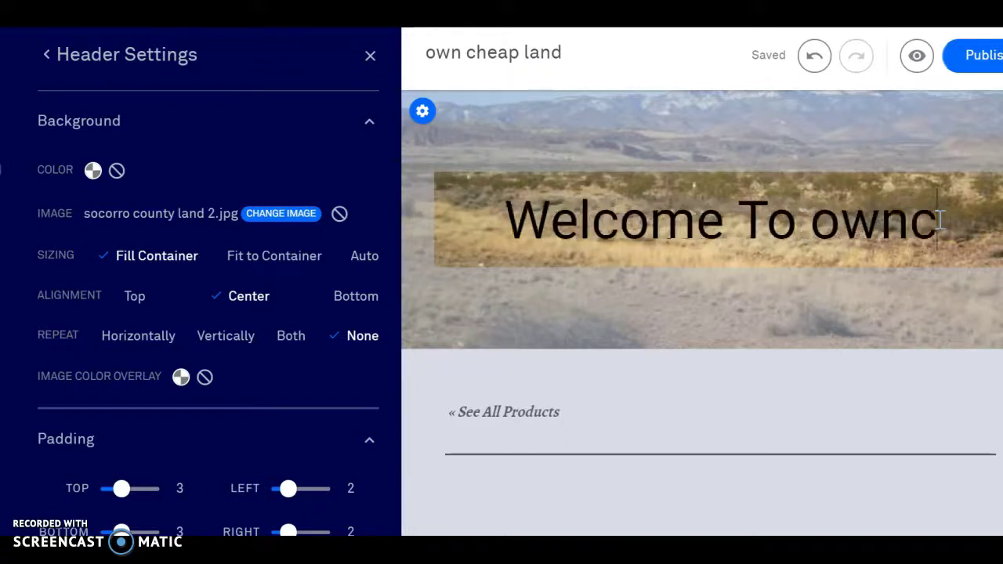
pyautogui.write('heapl')
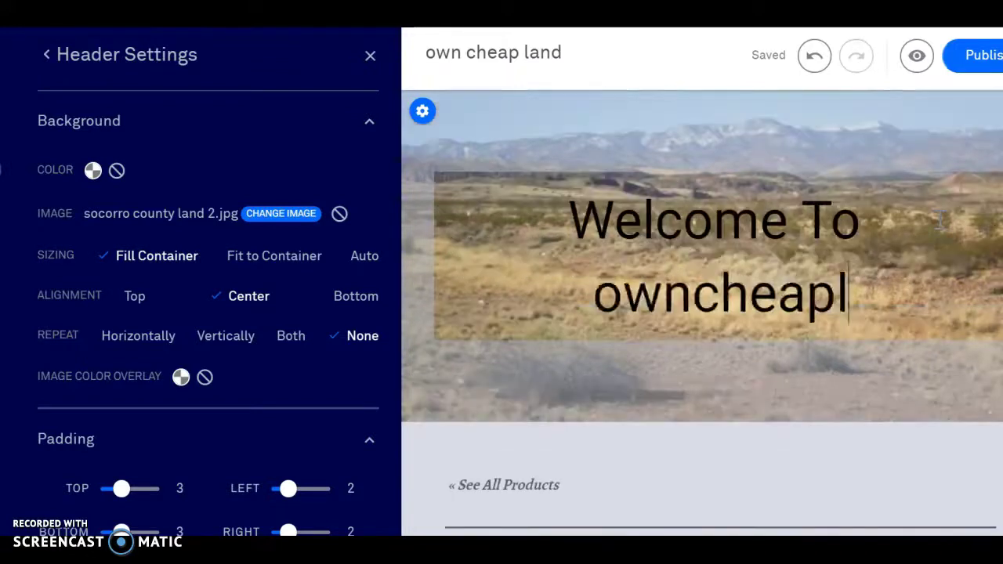
pyautogui.write('and.com')
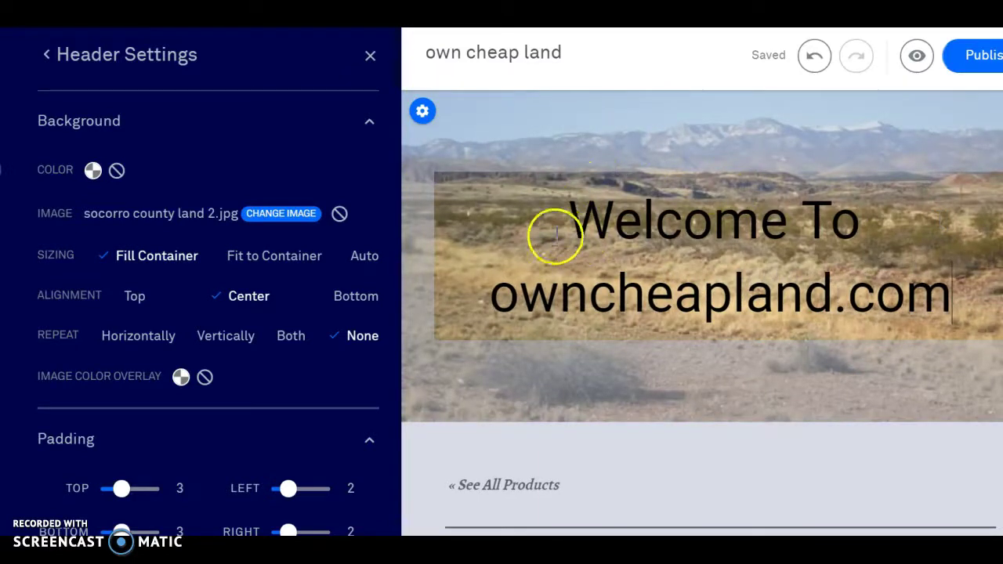
# Step: Make the 'Welcome To owncheapland.com' headline text white and bold
pyautogui.moveTo(558, 226); pyautogui.dragTo(952, 296)
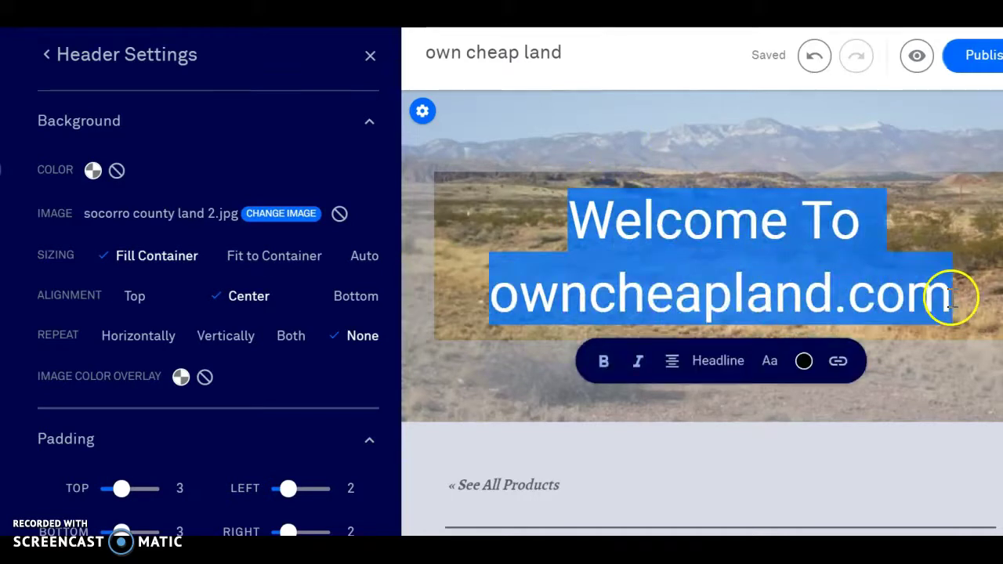
pyautogui.click(805, 362)
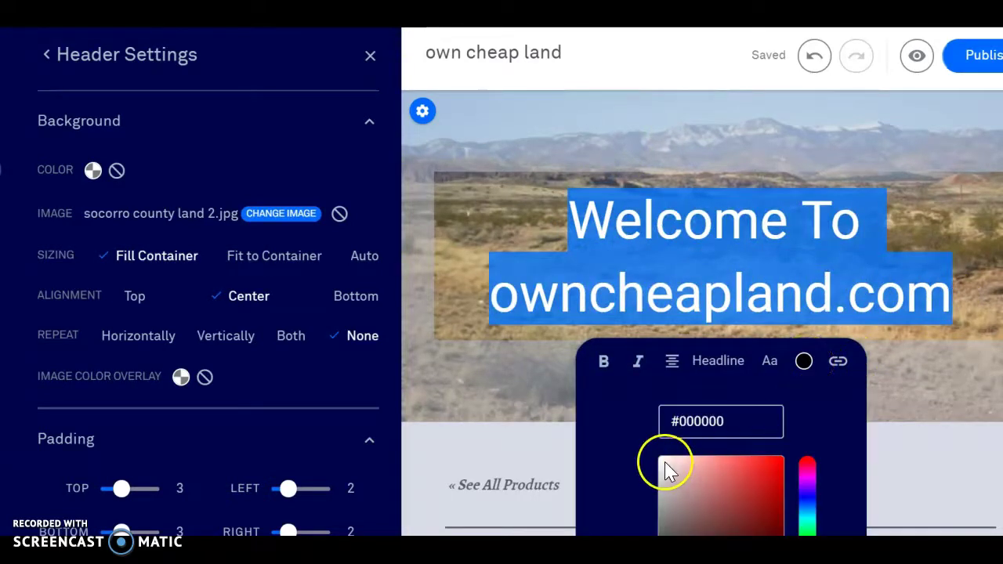
pyautogui.click(805, 362)
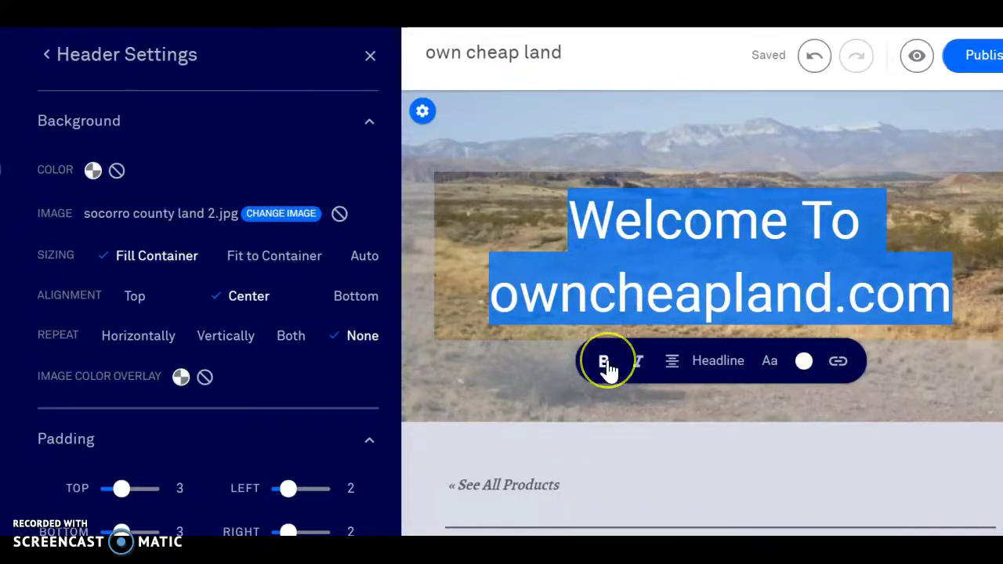
pyautogui.click(943, 358)
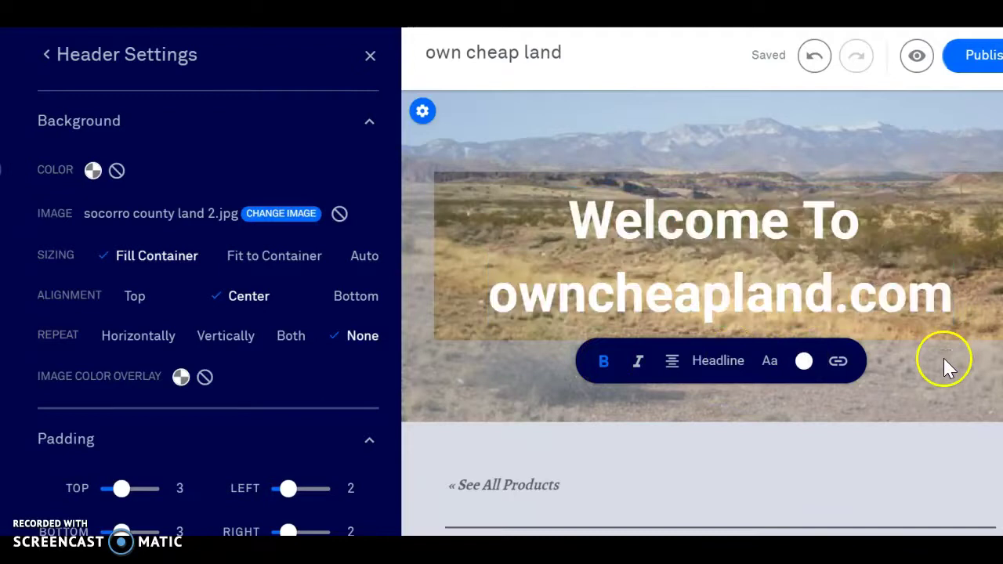
# Step: Delete the See All Products block below the header
pyautogui.click(620, 492)
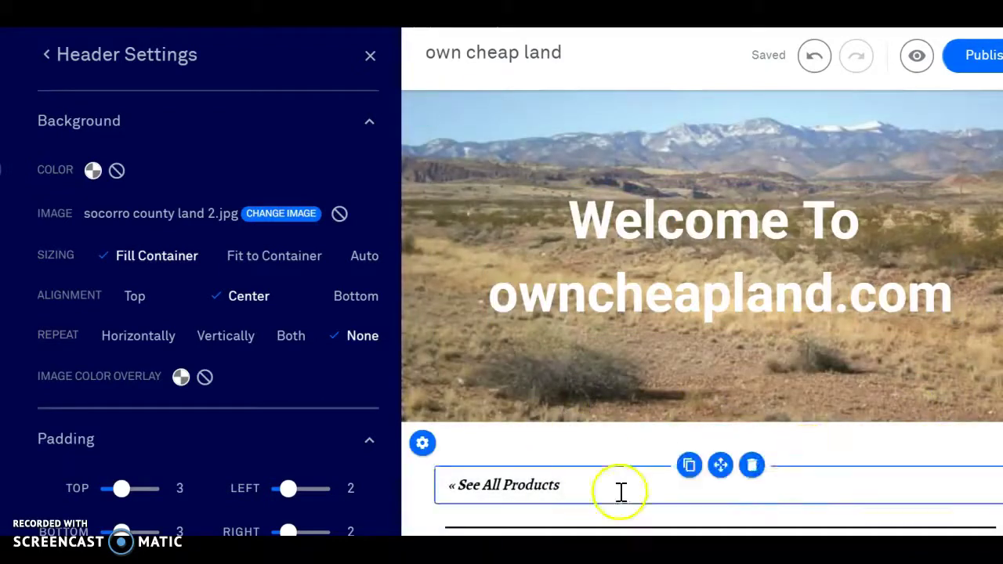
pyautogui.click(752, 468)
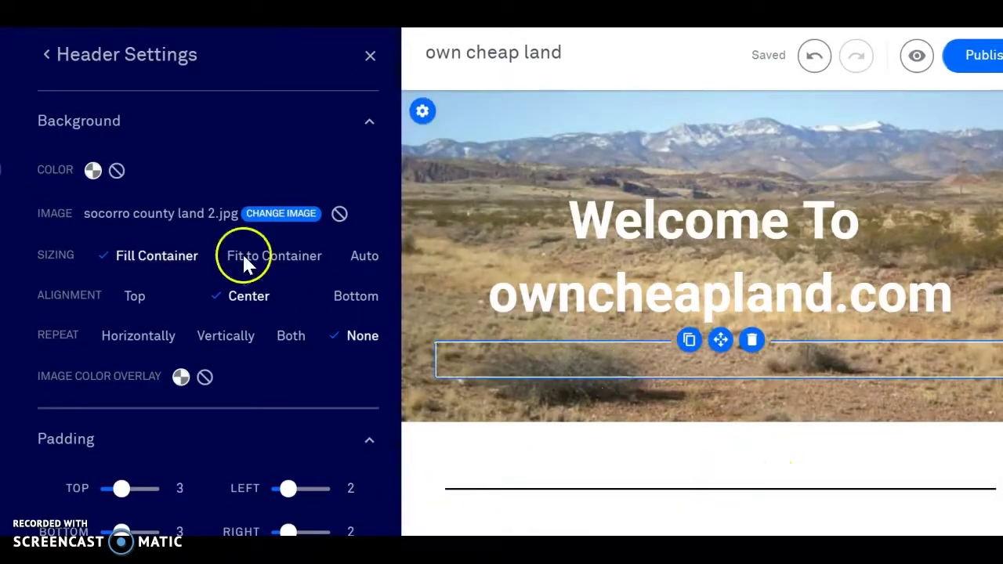
pyautogui.click(7, 118)
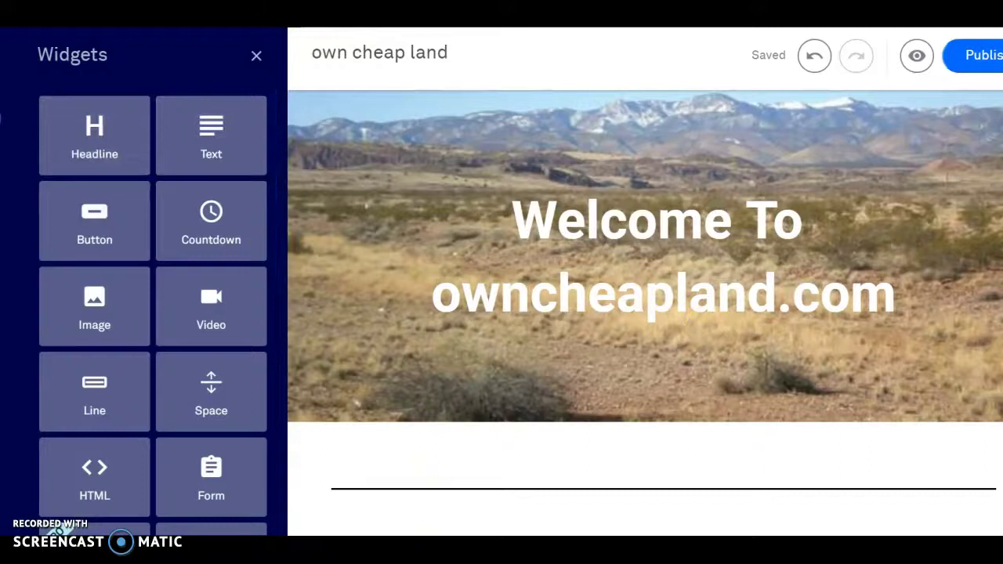
# Step: Copy the existing site's Shop Our Current Inventory section down to the call-anytime line
pyautogui.scroll(-5, 686, 302)
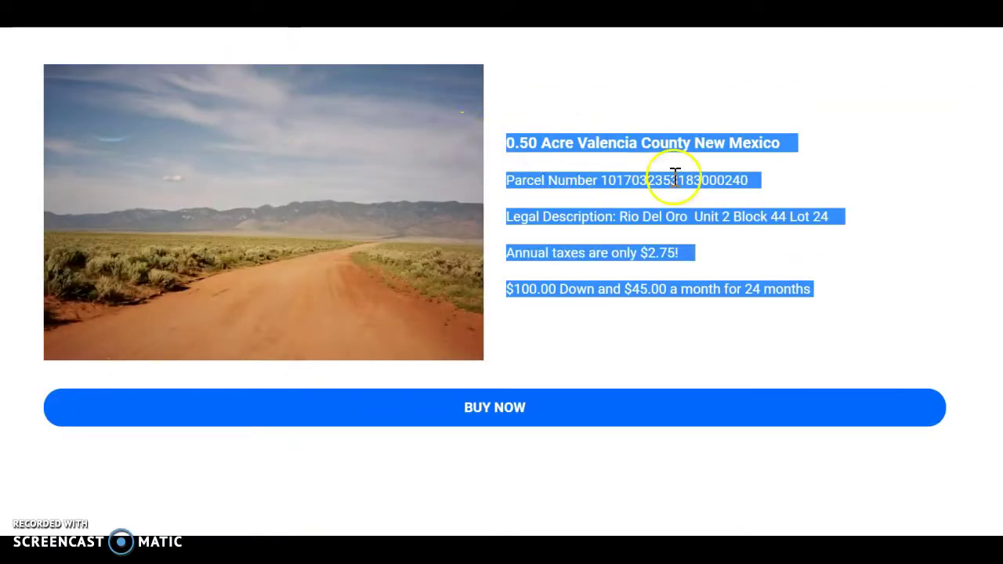
pyautogui.scroll(3, 495, 298)
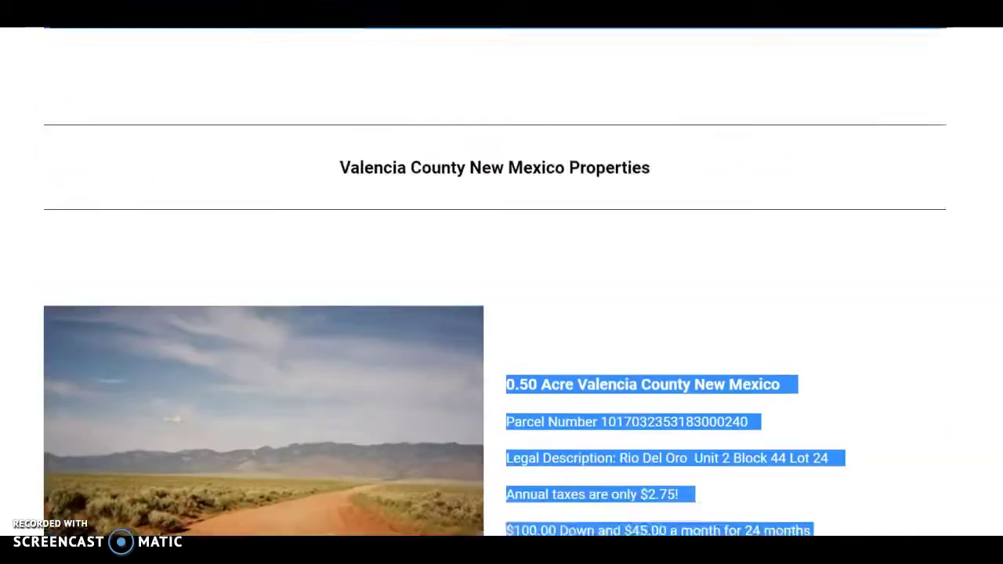
pyautogui.scroll(15, 495, 297)
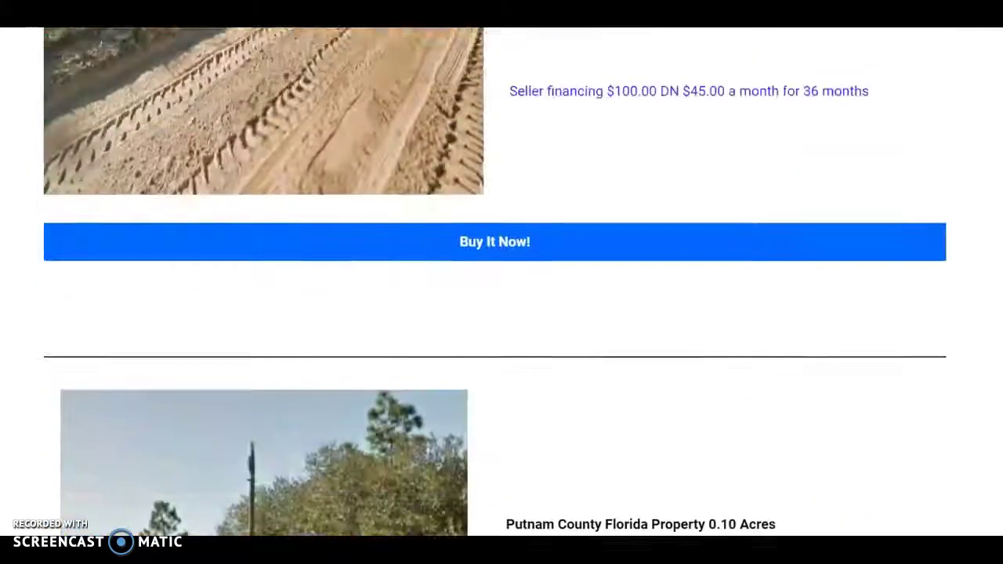
pyautogui.scroll(15, 495, 298)
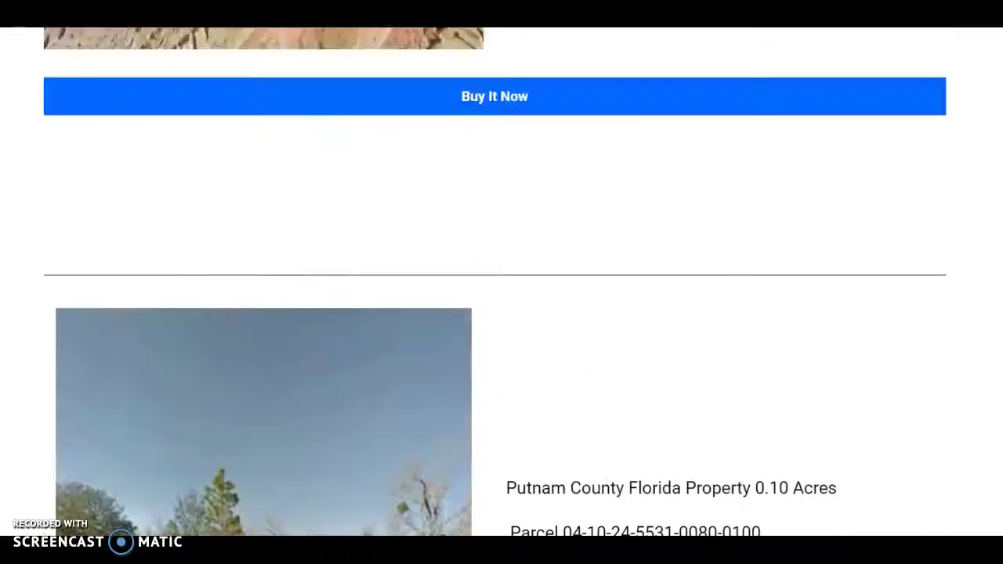
pyautogui.scroll(15, 495, 298)
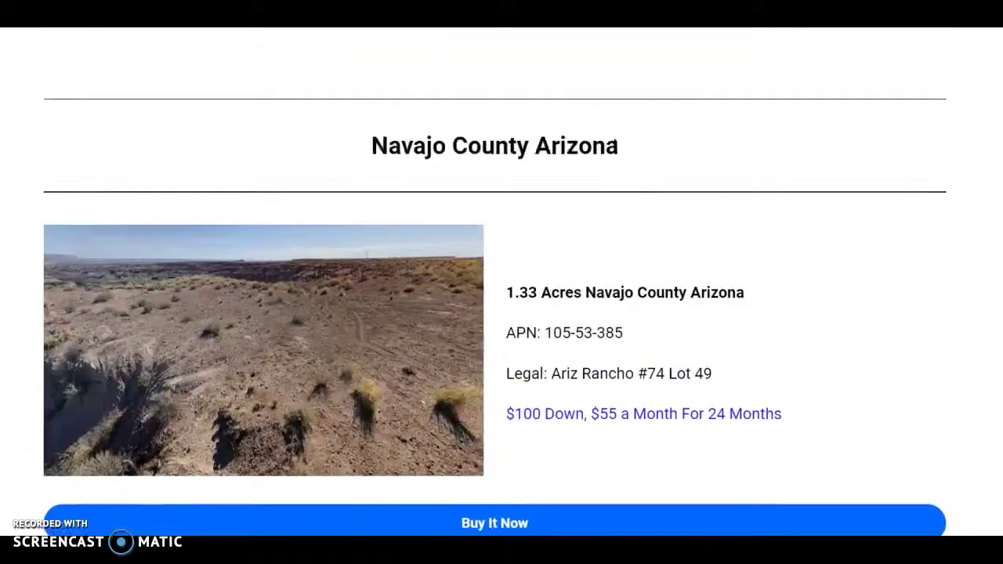
pyautogui.scroll(7, 495, 298)
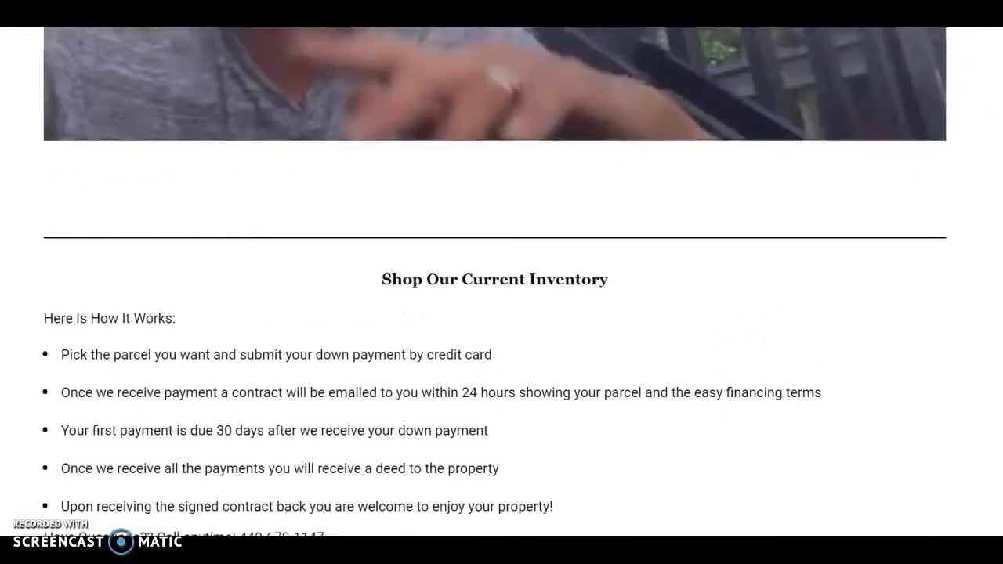
pyautogui.scroll(-2, 739, 439)
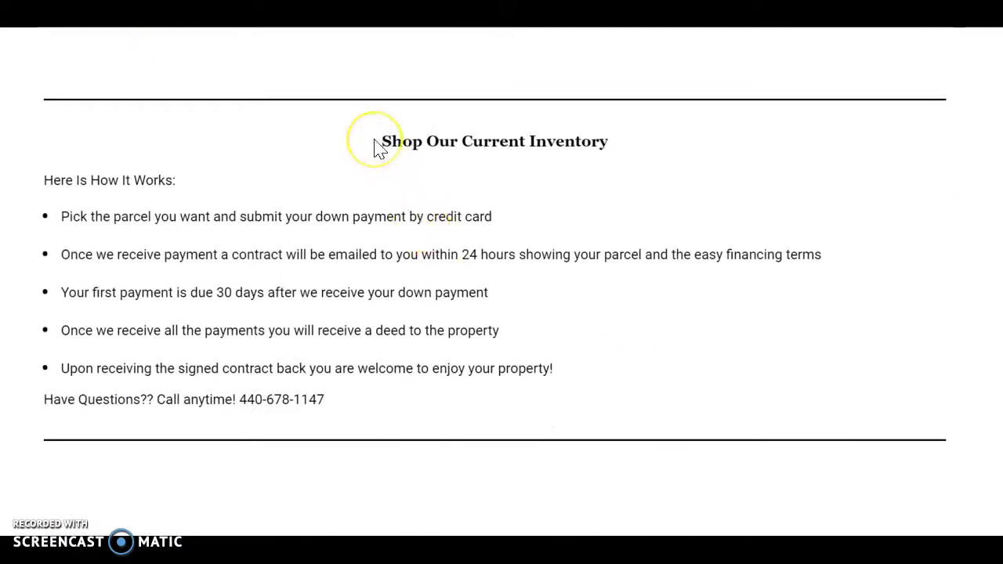
pyautogui.moveTo(375, 147); pyautogui.dragTo(594, 410)
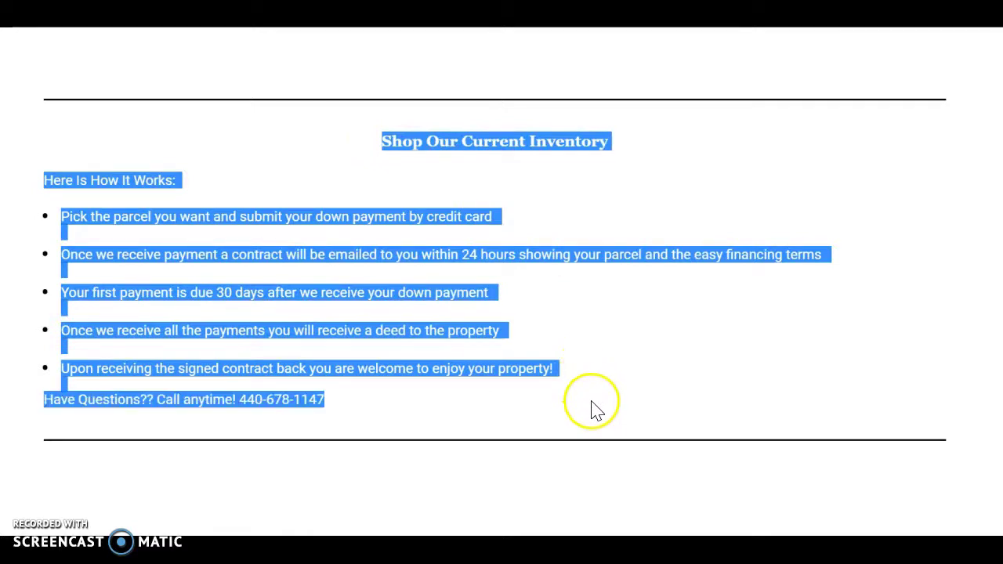
pyautogui.rightClick(465, 140)
pyautogui.click(497, 149)
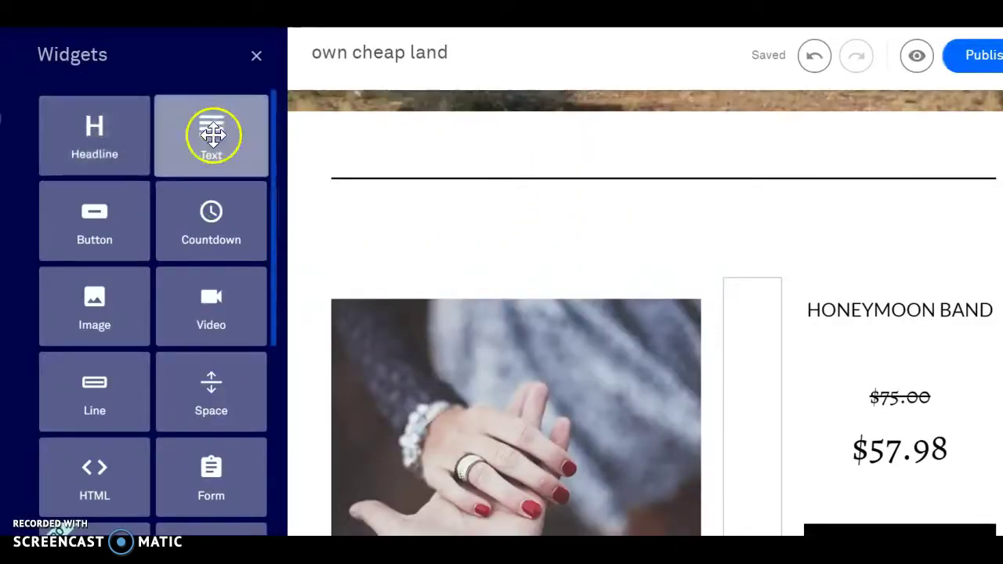
# Step: Add a Text widget below the header divider and paste the copied inventory text into it
pyautogui.moveTo(214, 135); pyautogui.dragTo(663, 197)
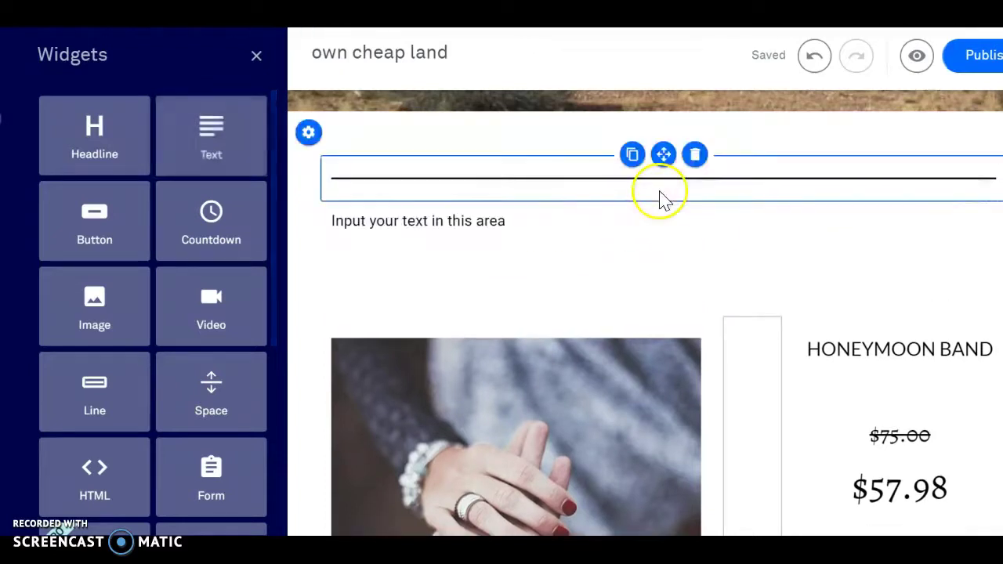
pyautogui.click(525, 223)
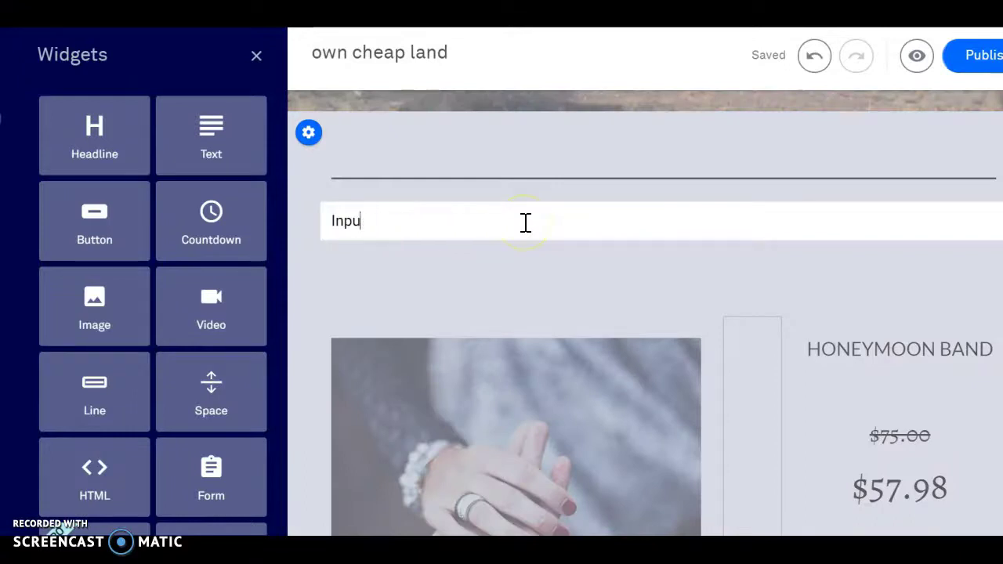
pyautogui.rightClick(526, 222)
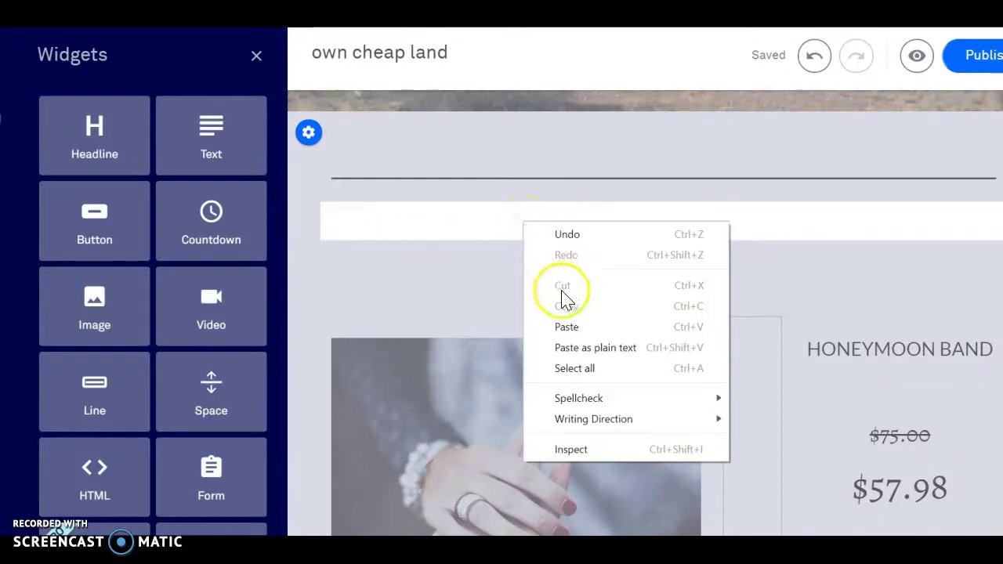
pyautogui.click(573, 326)
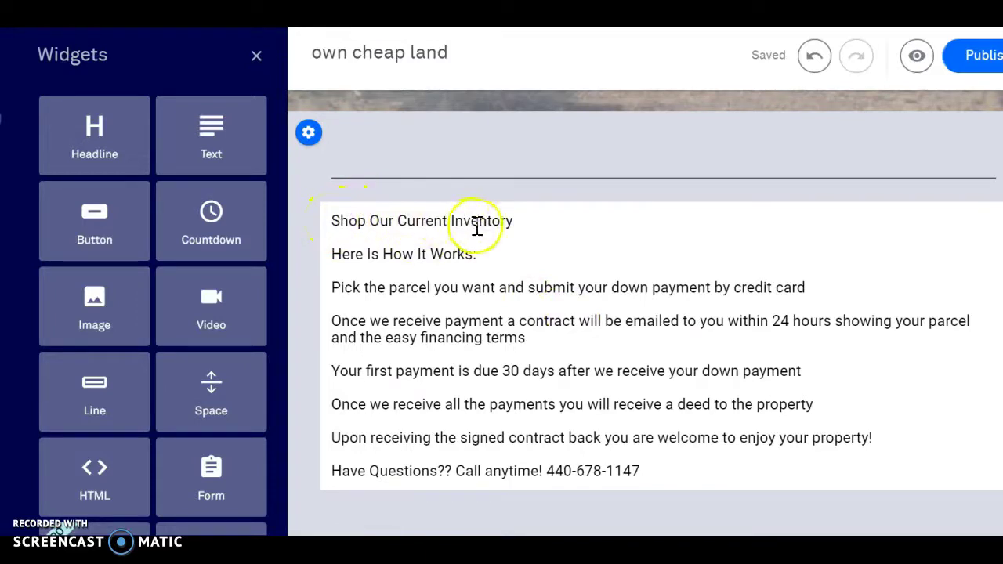
pyautogui.moveTo(516, 221); pyautogui.dragTo(337, 215)
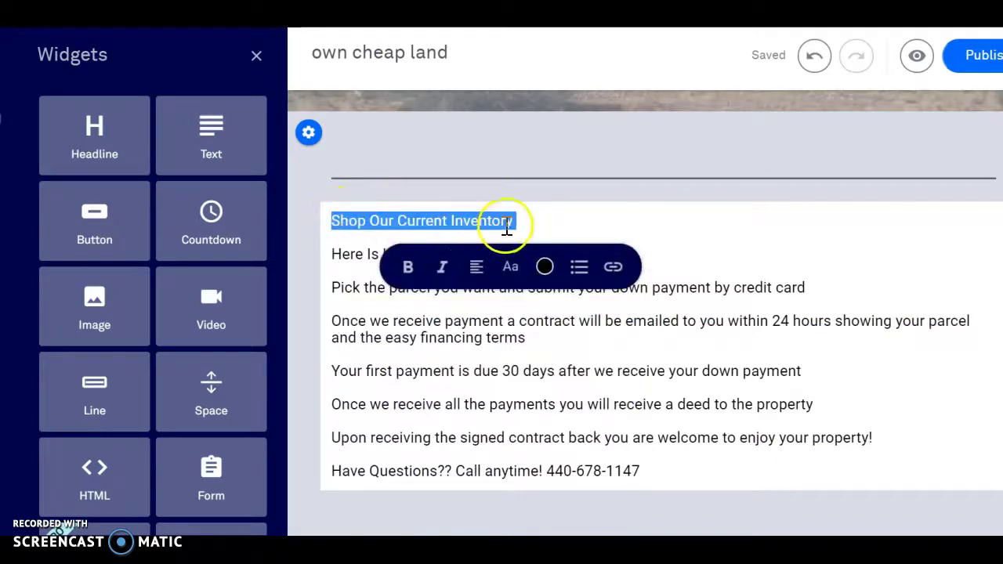
# Step: Centre the pasted inventory text and move the Call anytime line onto its own line
pyautogui.click(475, 269)
pyautogui.click(511, 316)
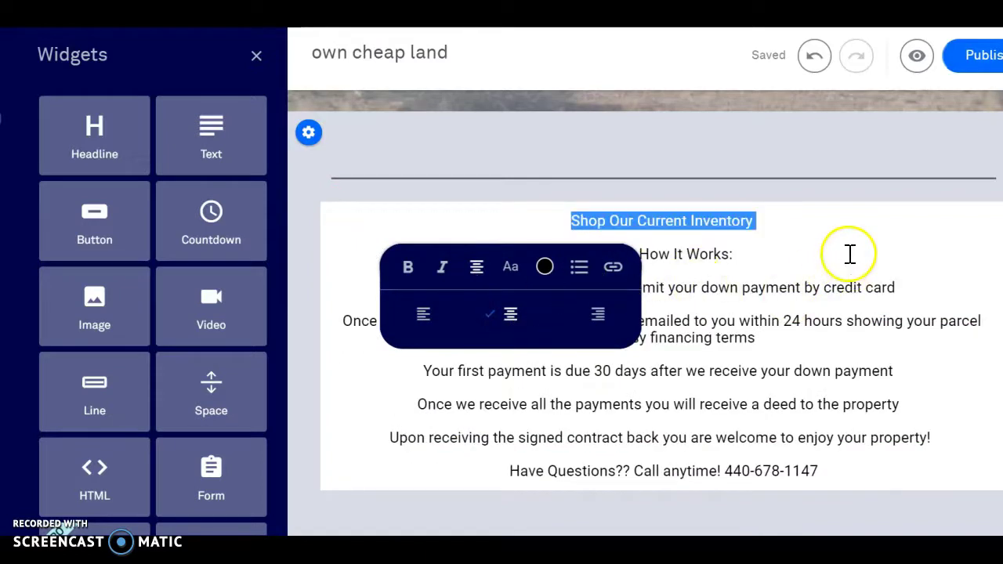
pyautogui.click(850, 254)
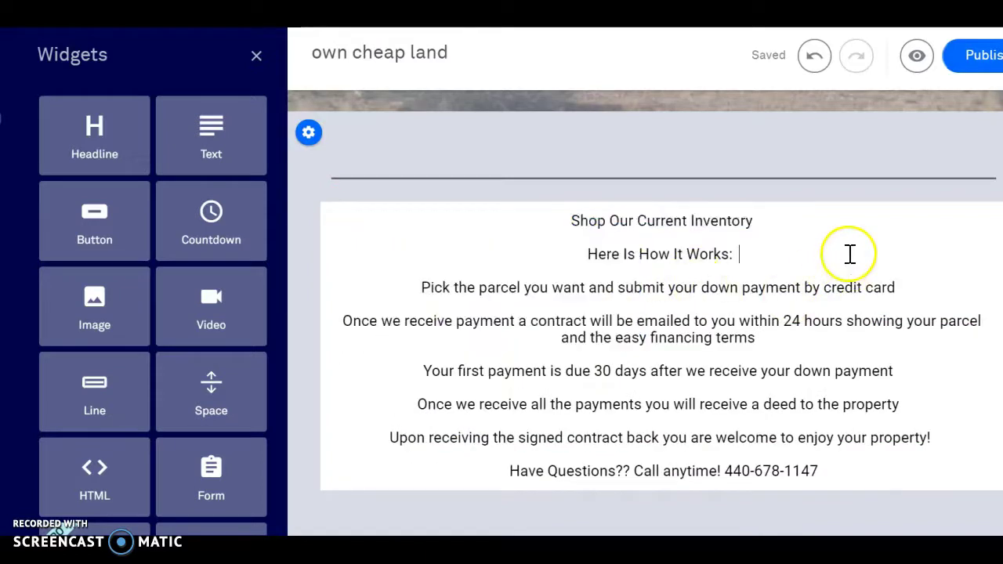
pyautogui.click(635, 470)
pyautogui.press('Return')
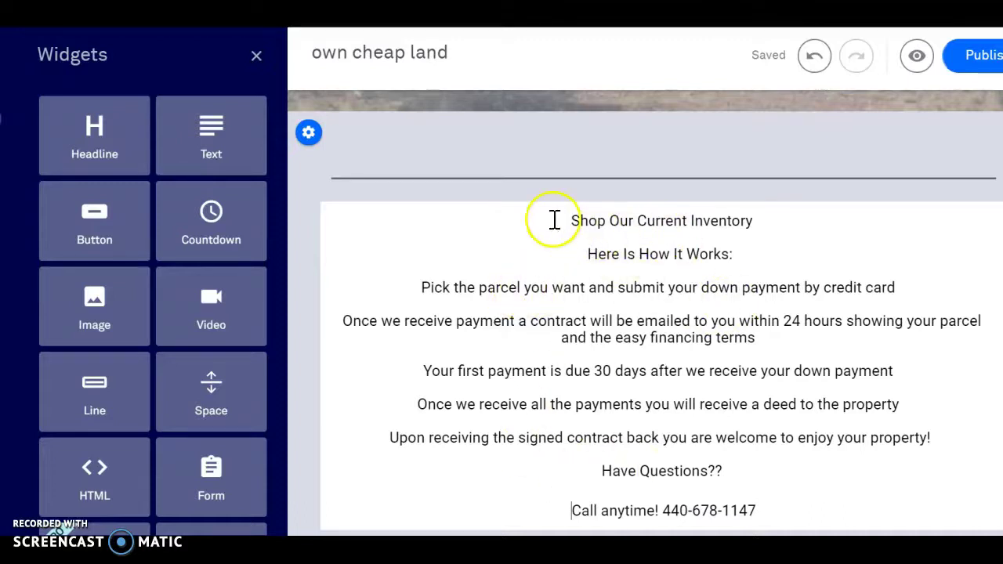
# Step: Make the Shop Our Current Inventory heading bold and purple (#4400ff)
pyautogui.moveTo(566, 221); pyautogui.dragTo(760, 221)
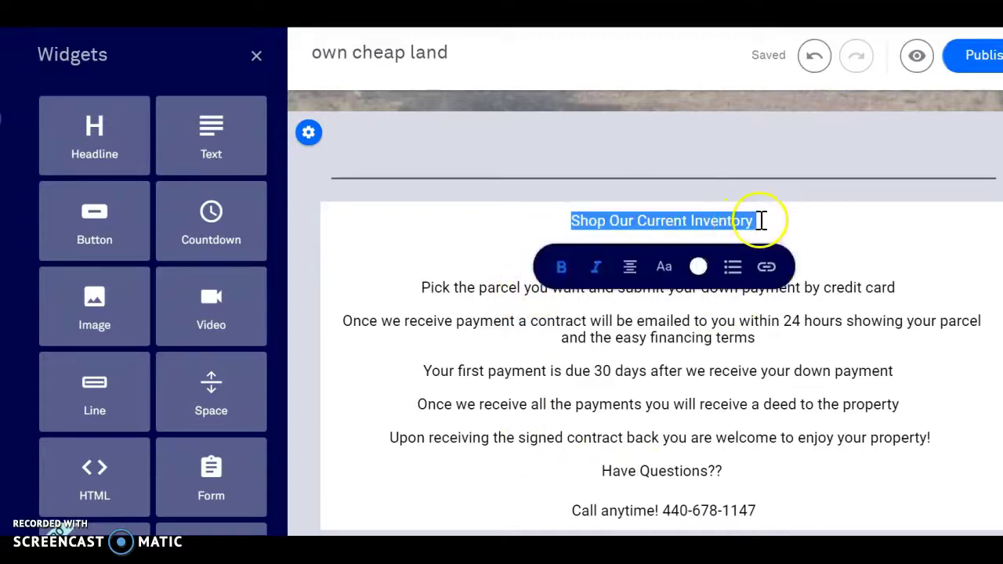
pyautogui.click(699, 268)
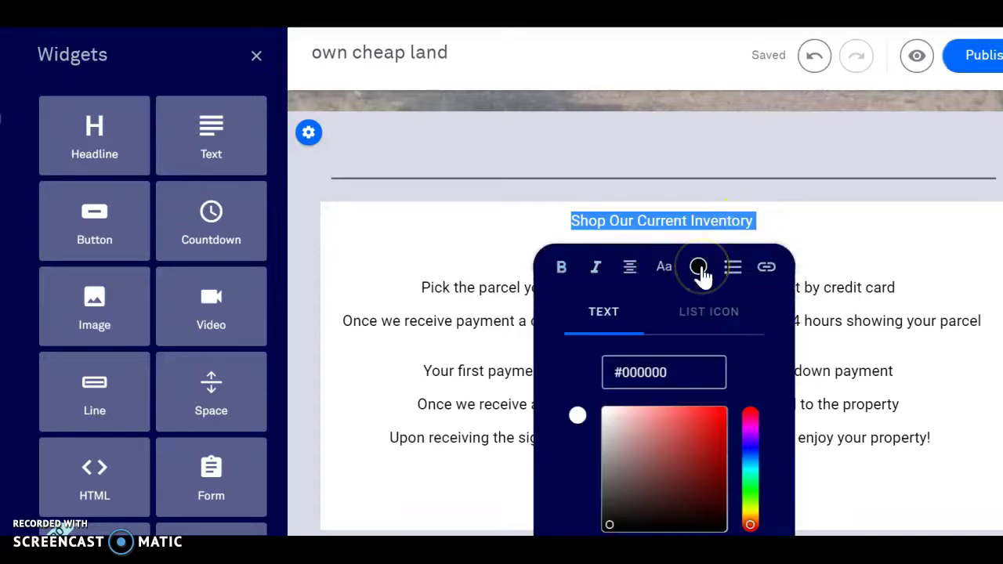
pyautogui.click(750, 449)
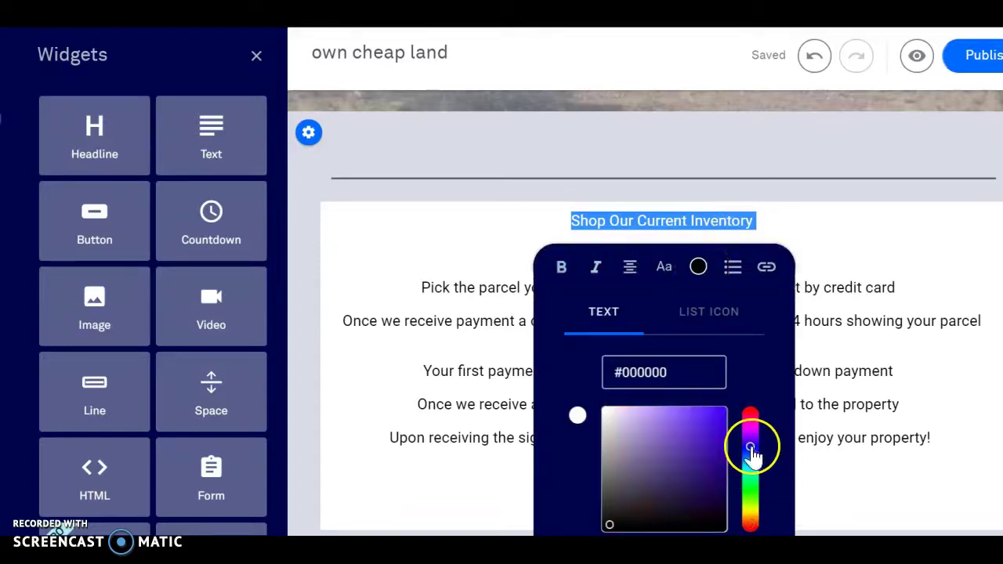
pyautogui.click(721, 416)
pyautogui.click(699, 268)
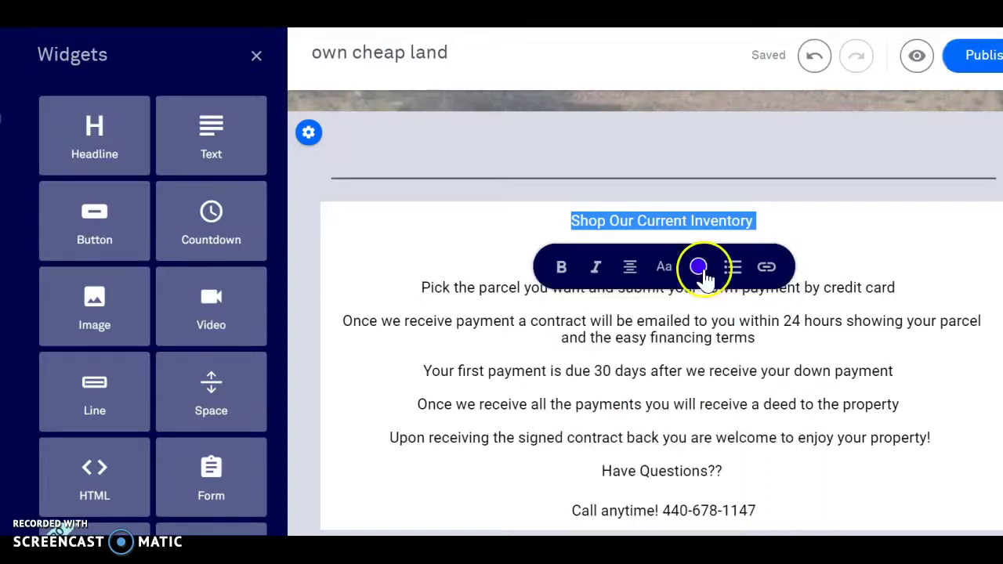
pyautogui.click(562, 268)
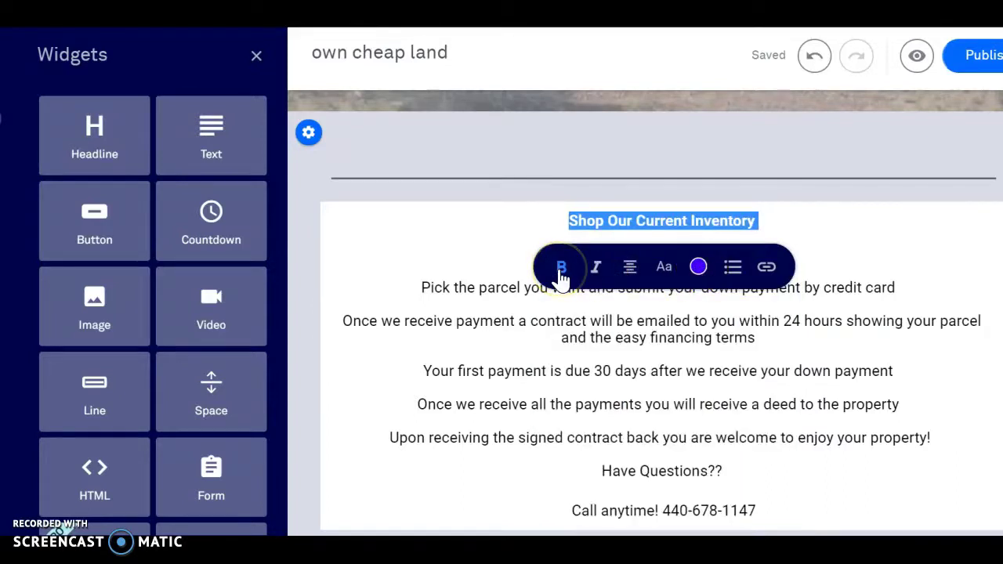
pyautogui.click(892, 263)
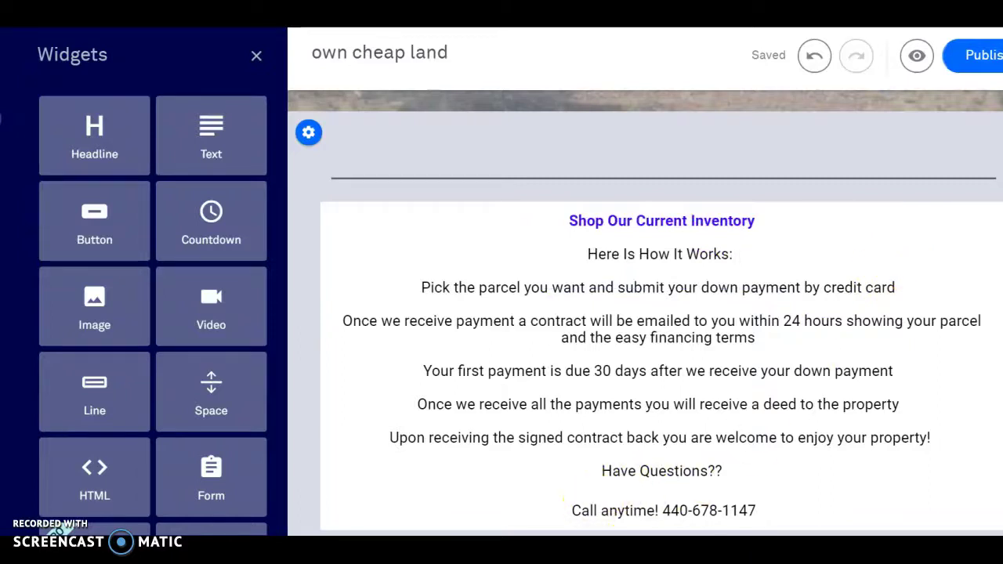
# Step: Collapse the header's Background settings and return to the Header, Navigation, Products section list
pyautogui.scroll(-6, 561, 497)
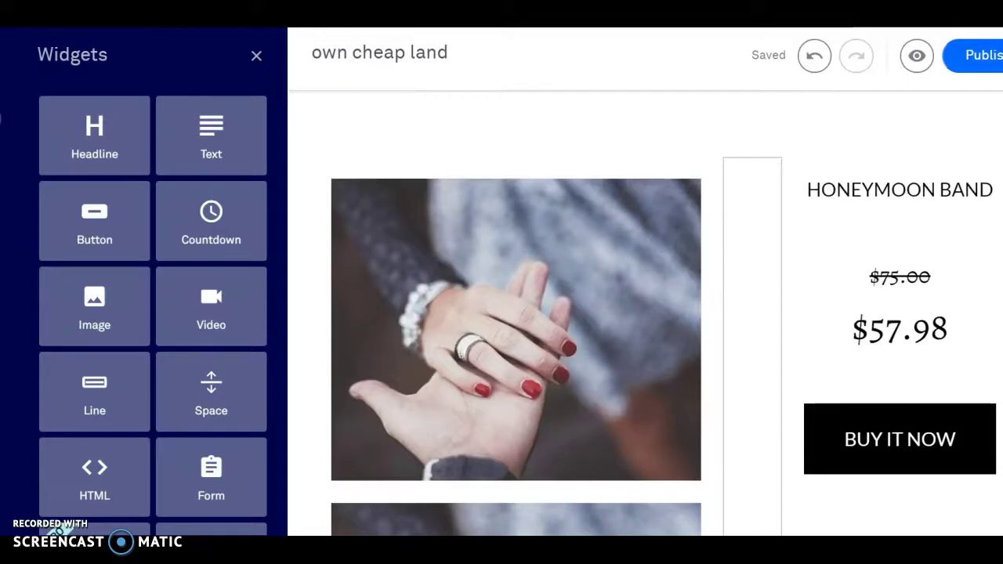
pyautogui.scroll(-1, 597, 206)
pyautogui.moveTo(597, 206)
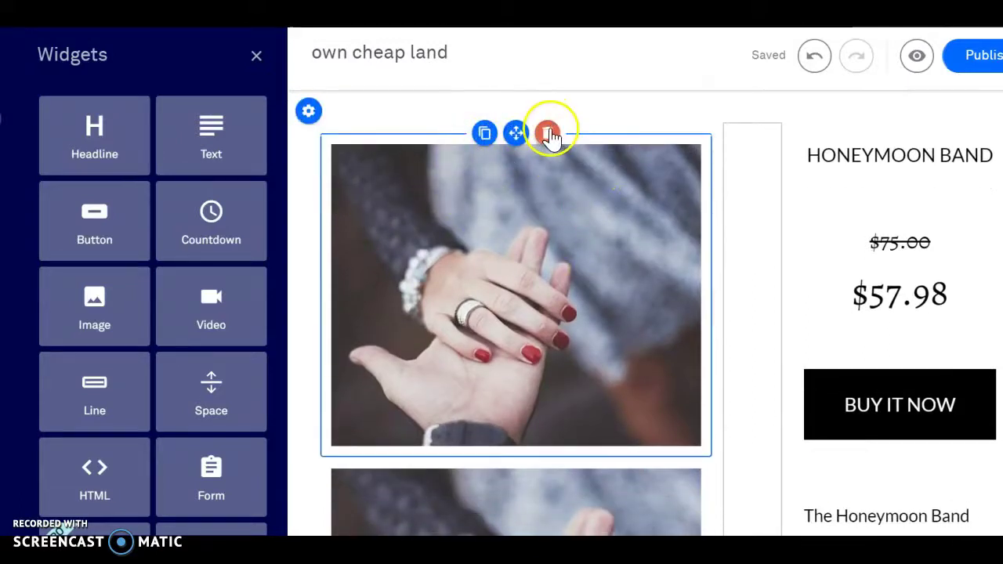
pyautogui.moveTo(228, 132); pyautogui.dragTo(28, 192)
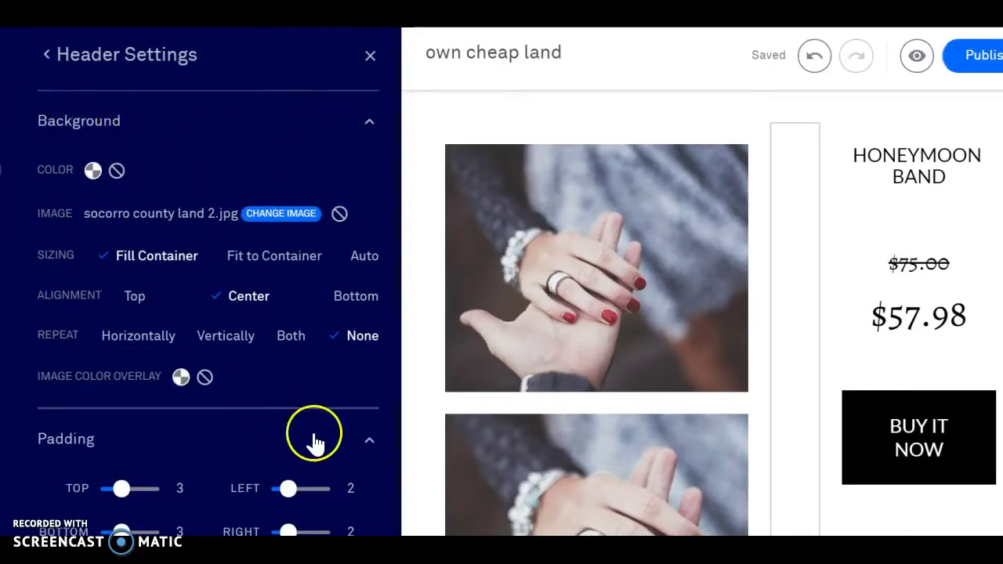
pyautogui.click(370, 127)
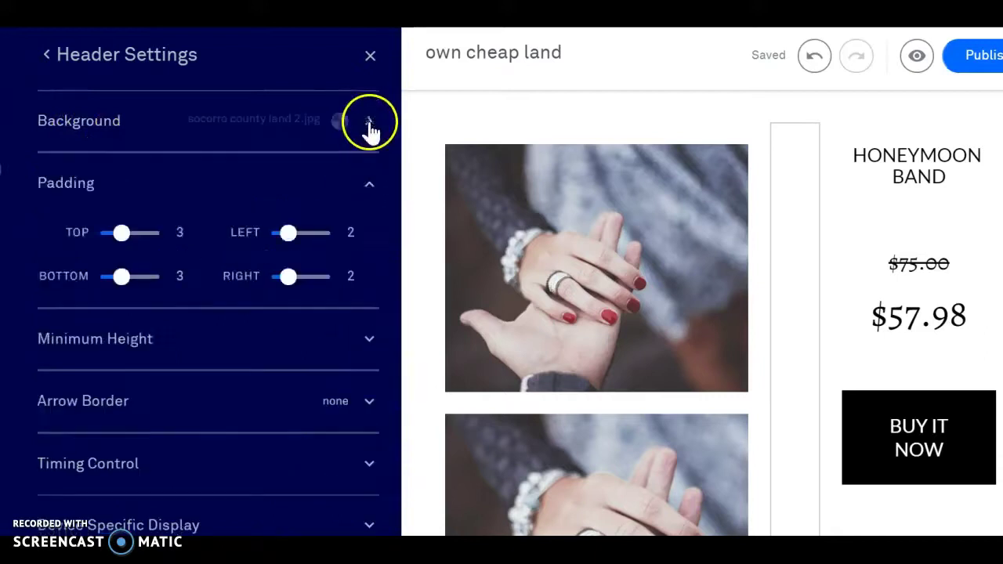
pyautogui.click(49, 58)
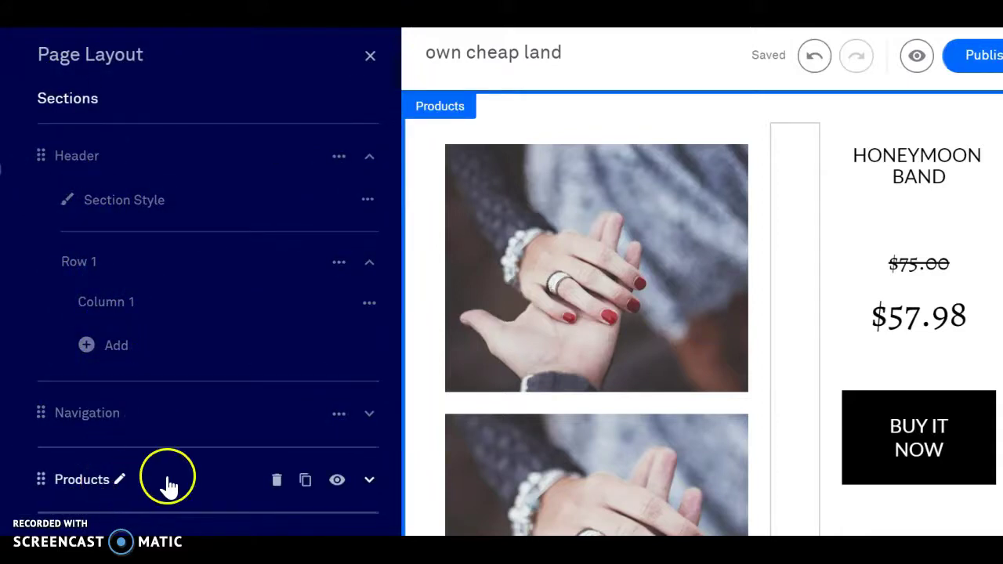
# Step: Delete the Products, Social Buttons and Footer sections, leaving Header and Navigation
pyautogui.click(276, 480)
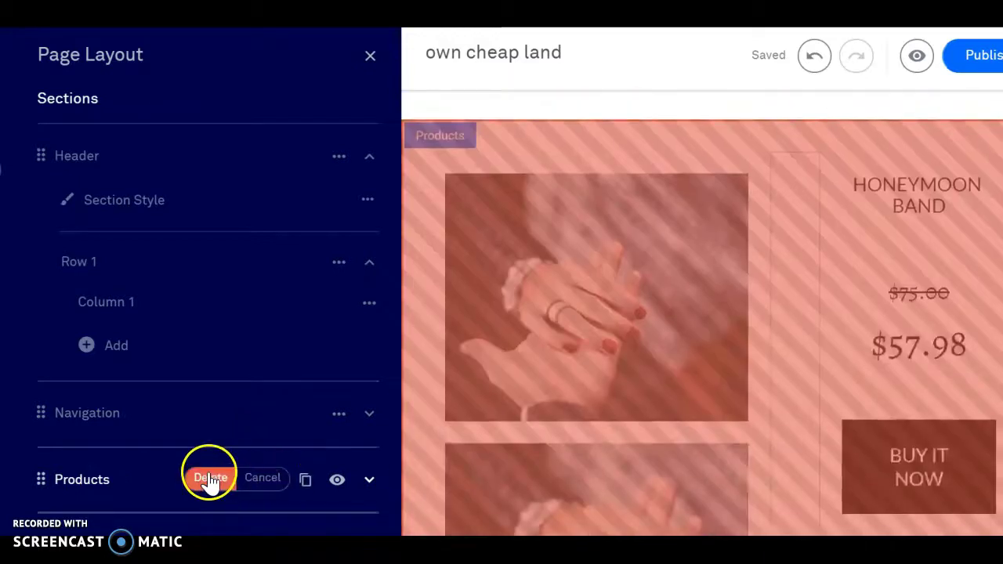
pyautogui.click(211, 479)
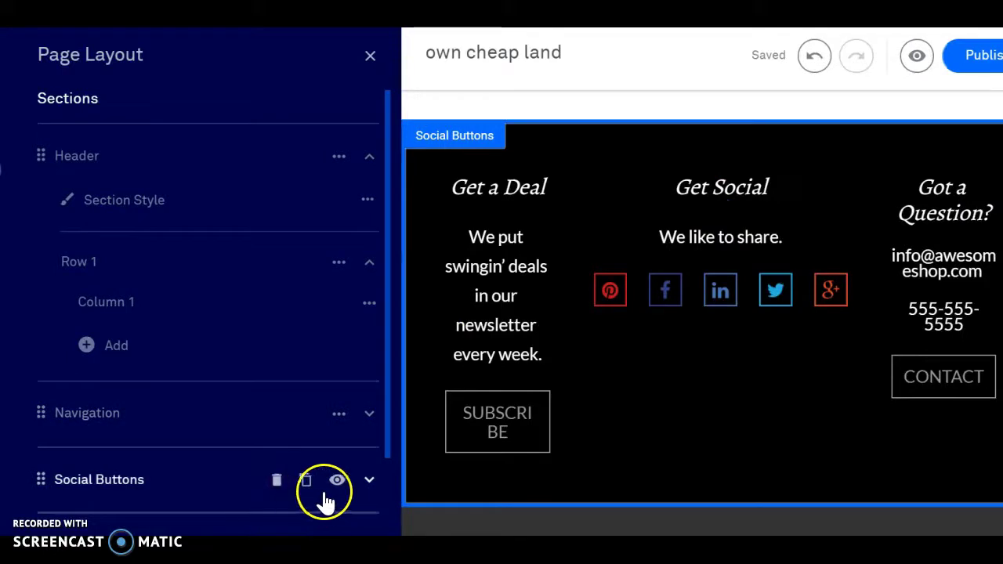
pyautogui.click(276, 480)
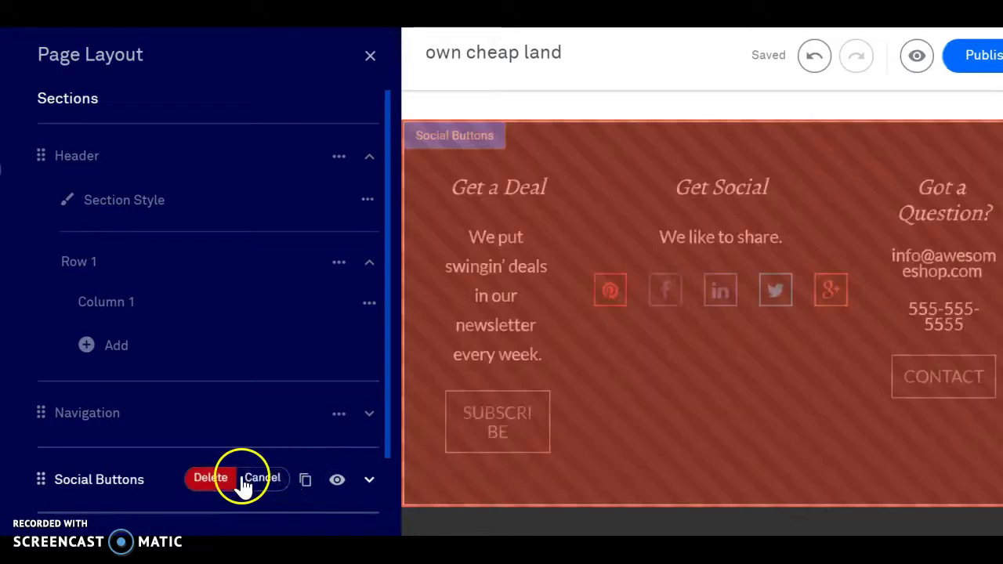
pyautogui.click(212, 488)
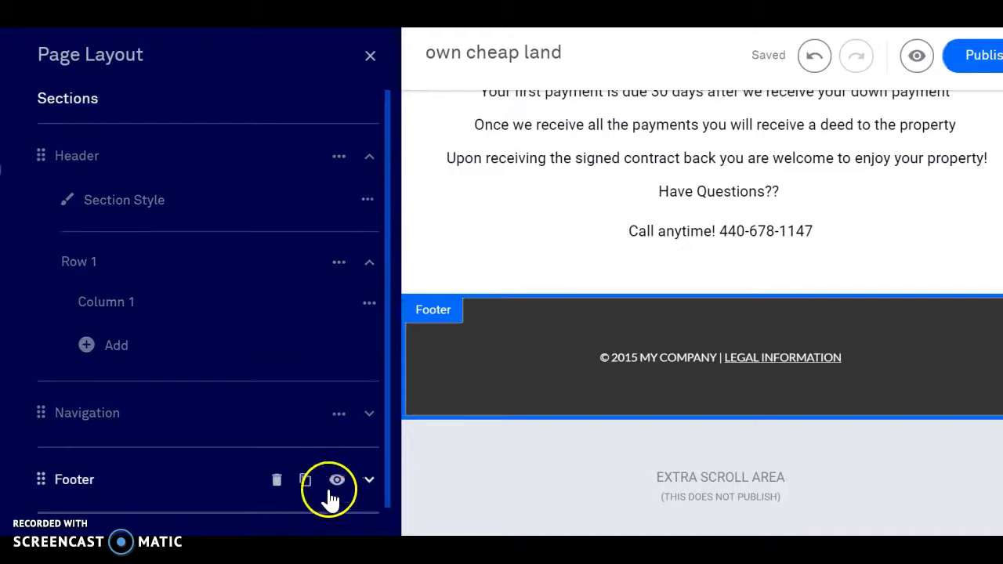
pyautogui.click(276, 481)
pyautogui.click(222, 486)
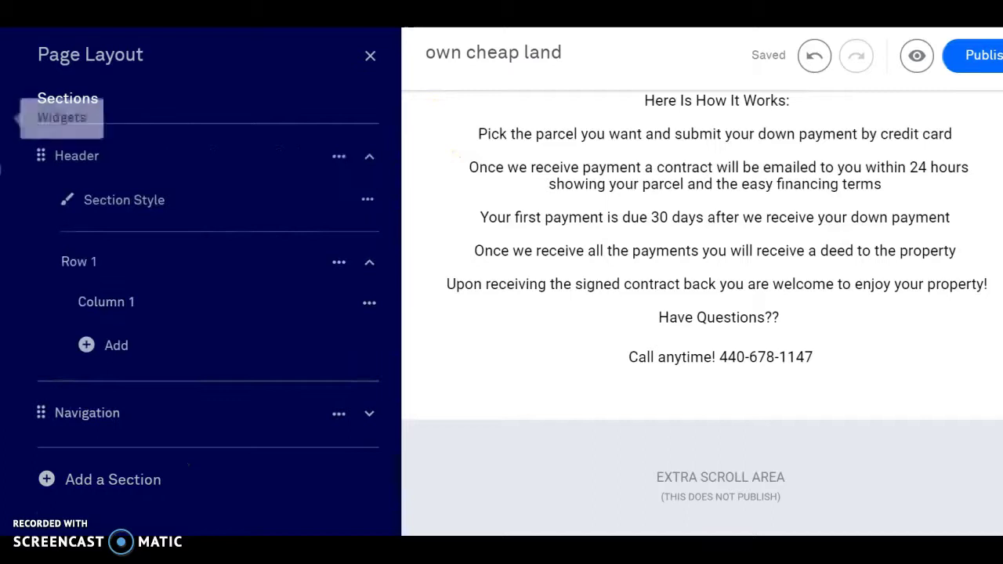
pyautogui.click(6, 118)
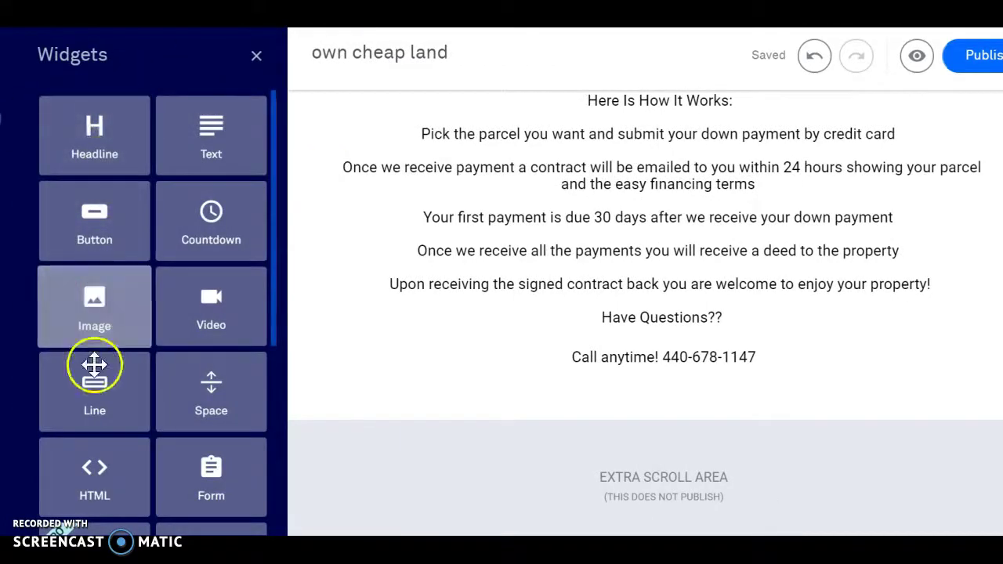
# Step: Add a divider line and a headline below the phone number, titled 'Deal Of The Week! Valencia County New Mexico'
pyautogui.moveTo(91, 404); pyautogui.dragTo(633, 379)
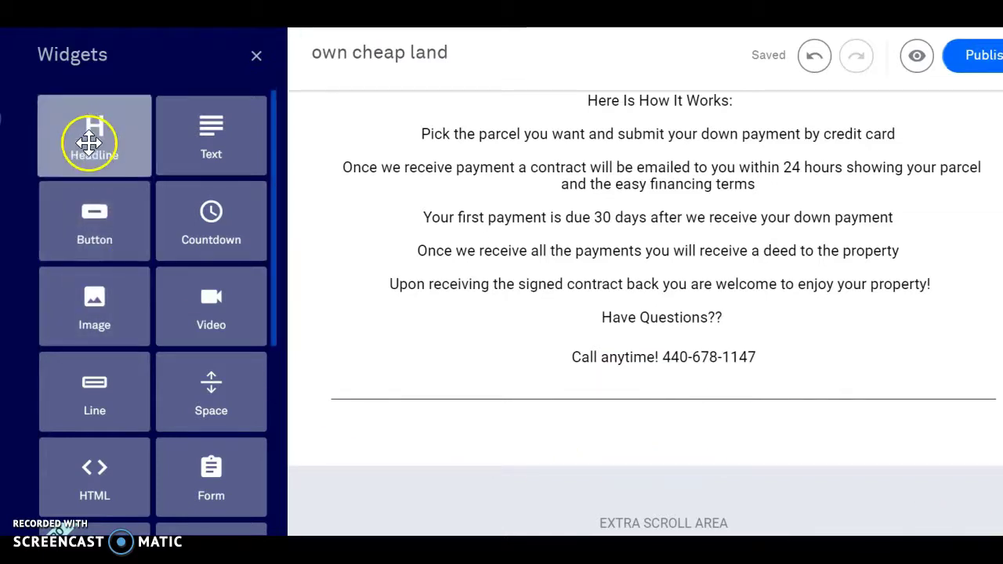
pyautogui.moveTo(88, 141); pyautogui.dragTo(594, 424)
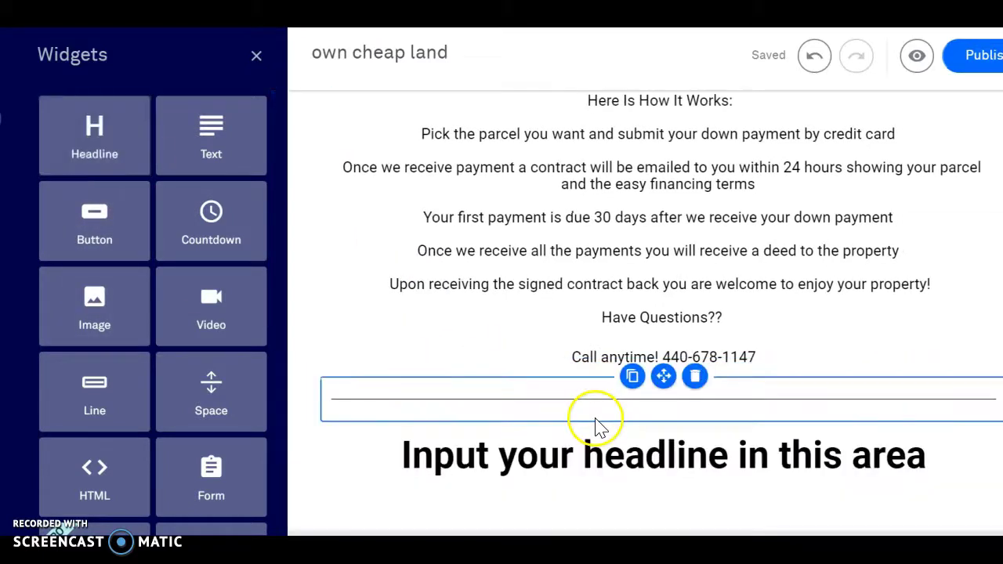
pyautogui.click(948, 454)
pyautogui.press('BackSpace')
pyautogui.press('BackSpace')
pyautogui.press('BackSpace')
pyautogui.press('BackSpace')
pyautogui.press('BackSpace')
pyautogui.press('BackSpace')
pyautogui.press('BackSpace')
pyautogui.press('BackSpace')
pyautogui.press('BackSpace')
pyautogui.press('BackSpace')
pyautogui.press('BackSpace')
pyautogui.press('BackSpace')
pyautogui.press('BackSpace')
pyautogui.press('BackSpace')
pyautogui.press('BackSpace')
pyautogui.press('BackSpace')
pyautogui.press('BackSpace')
pyautogui.press('BackSpace')
pyautogui.press('BackSpace')
pyautogui.press('BackSpace')
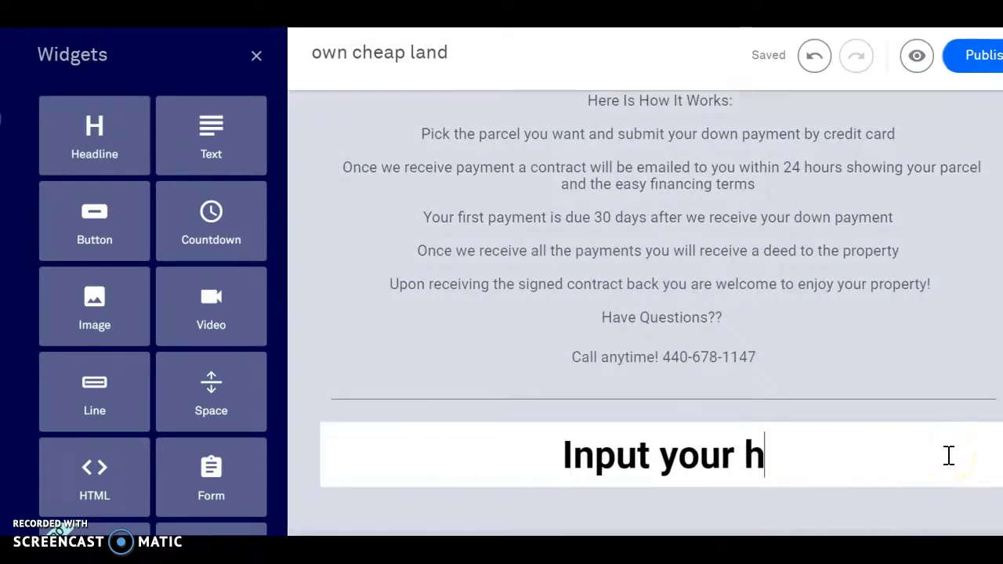
pyautogui.press('BackSpace')
pyautogui.press('BackSpace')
pyautogui.press('BackSpace')
pyautogui.press('BackSpace')
pyautogui.press('BackSpace')
pyautogui.press('BackSpace')
pyautogui.press('BackSpace')
pyautogui.press('BackSpace')
pyautogui.press('BackSpace')
pyautogui.press('BackSpace')
pyautogui.press('BackSpace')
pyautogui.press('BackSpace')
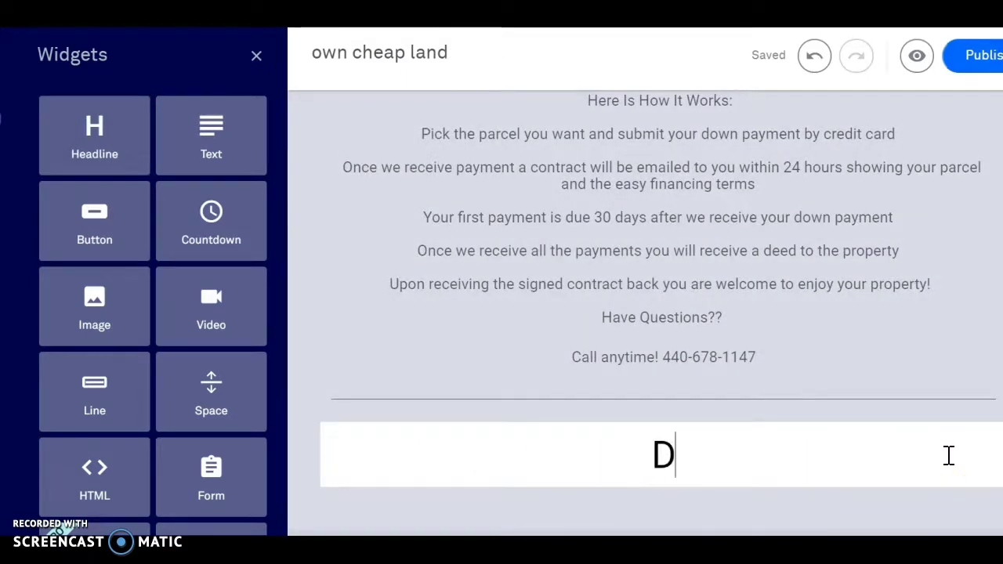
pyautogui.write('Deal Of ')
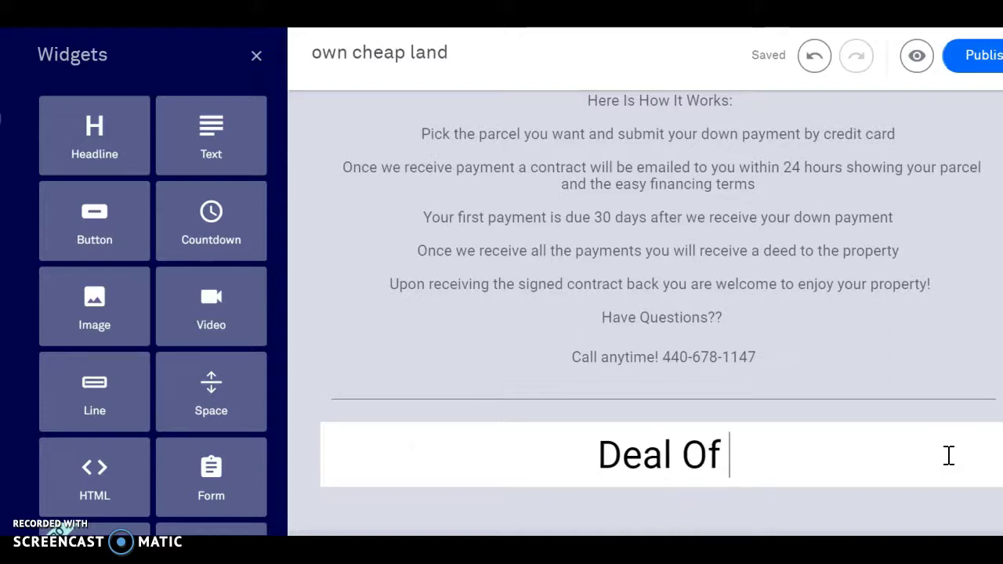
pyautogui.write('The Wee')
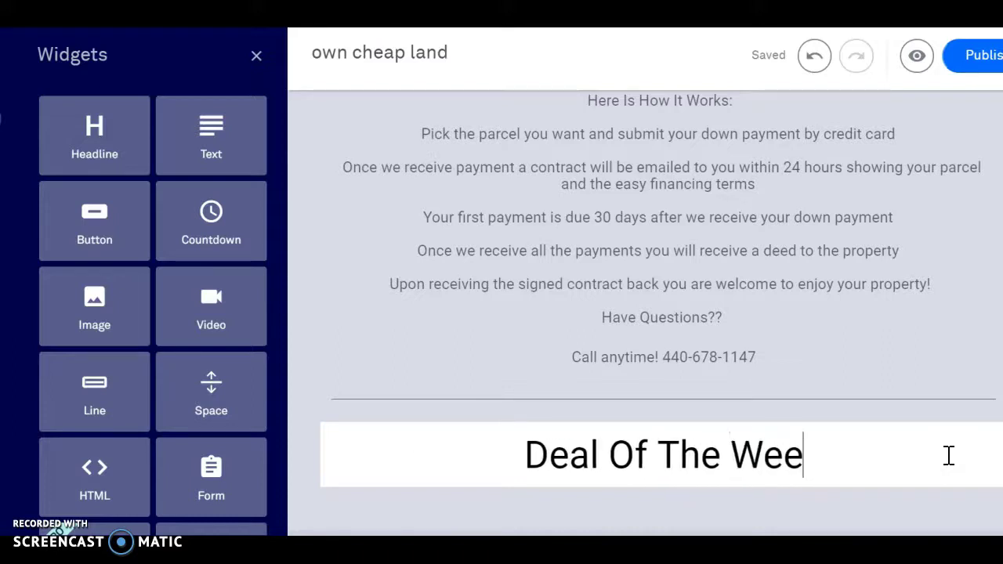
pyautogui.write('k!')
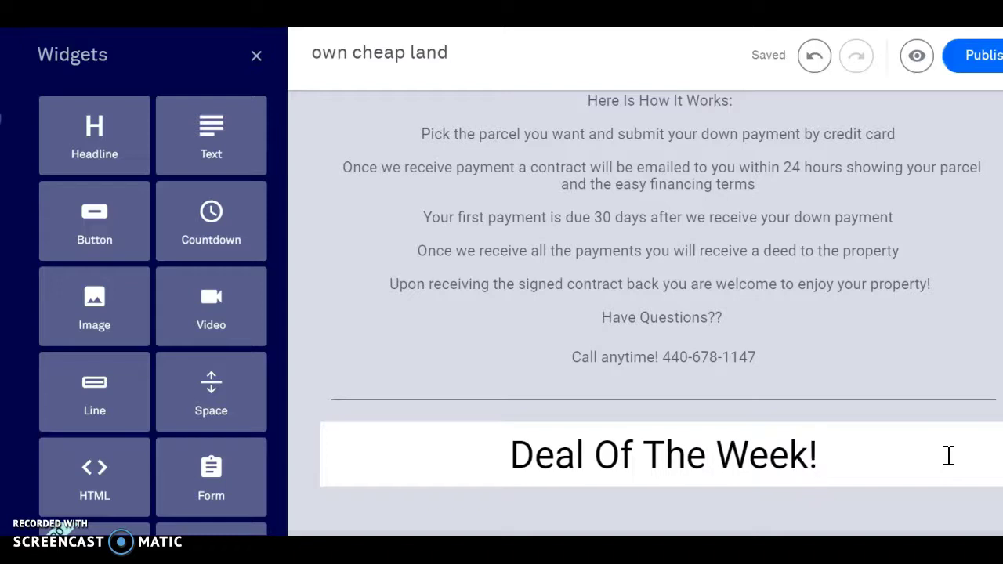
pyautogui.write(' V')
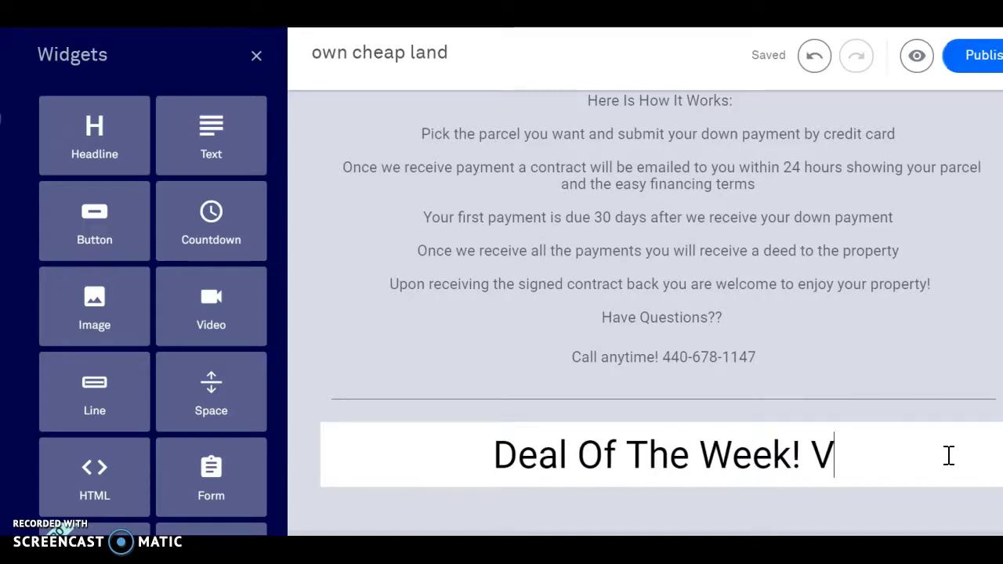
pyautogui.write('alenc')
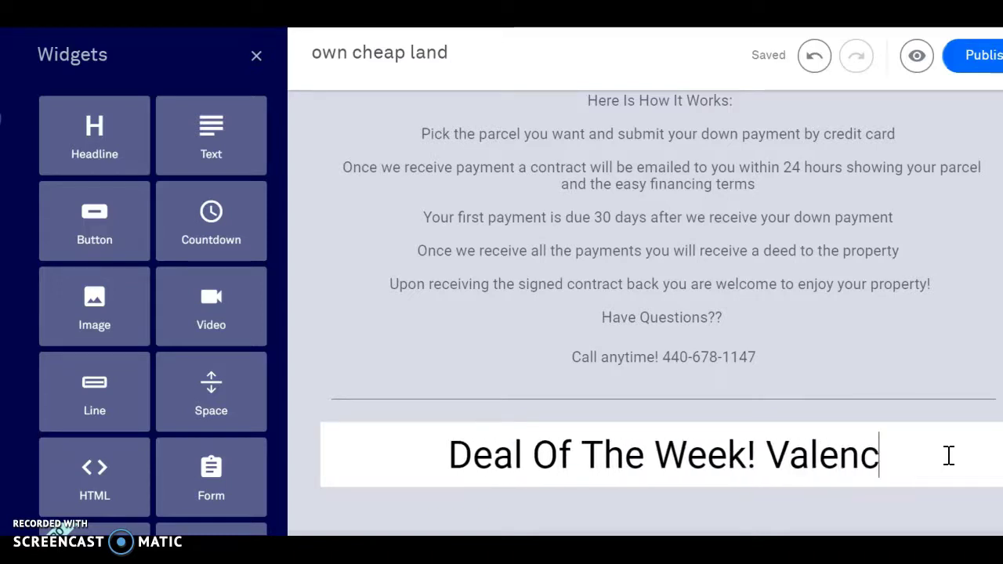
pyautogui.write('ia Cou')
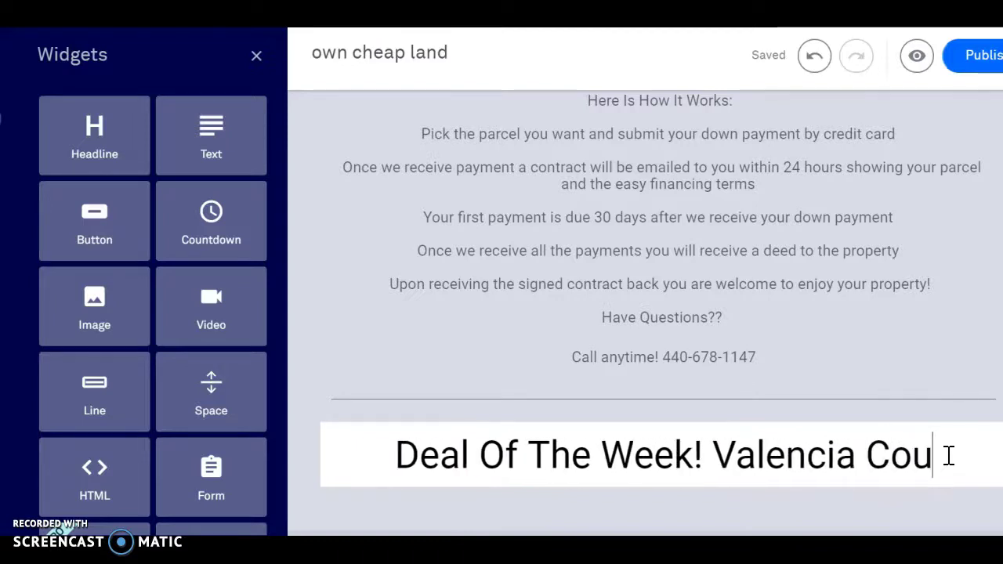
pyautogui.write('nty ')
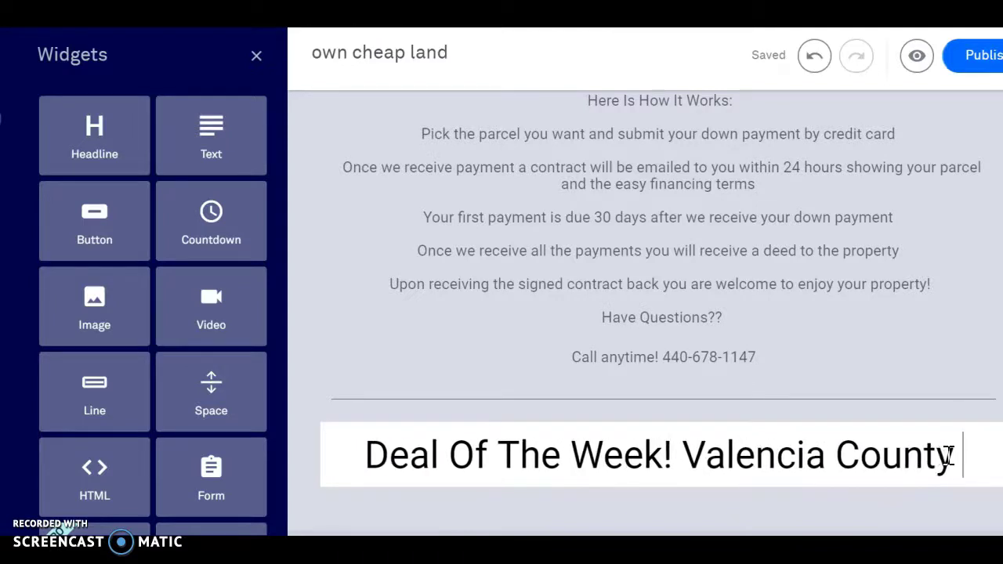
pyautogui.write('New Ma')
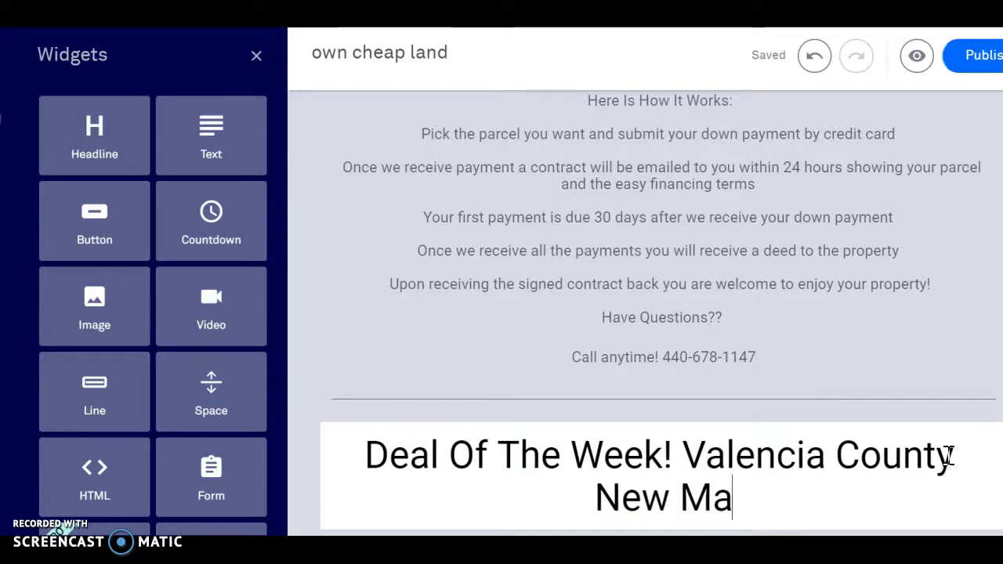
pyautogui.press('BackSpace')
pyautogui.write('exico')
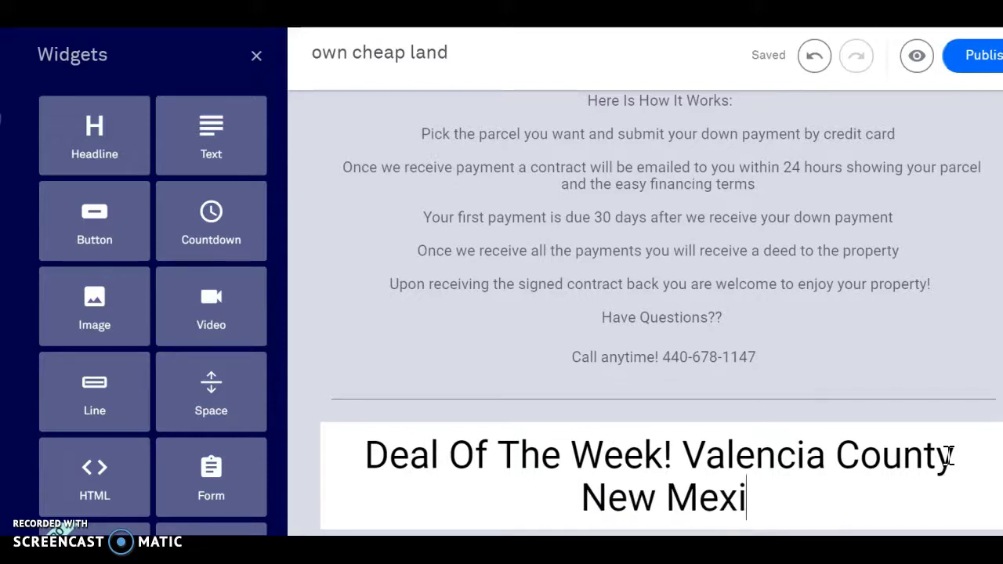
pyautogui.click(621, 486)
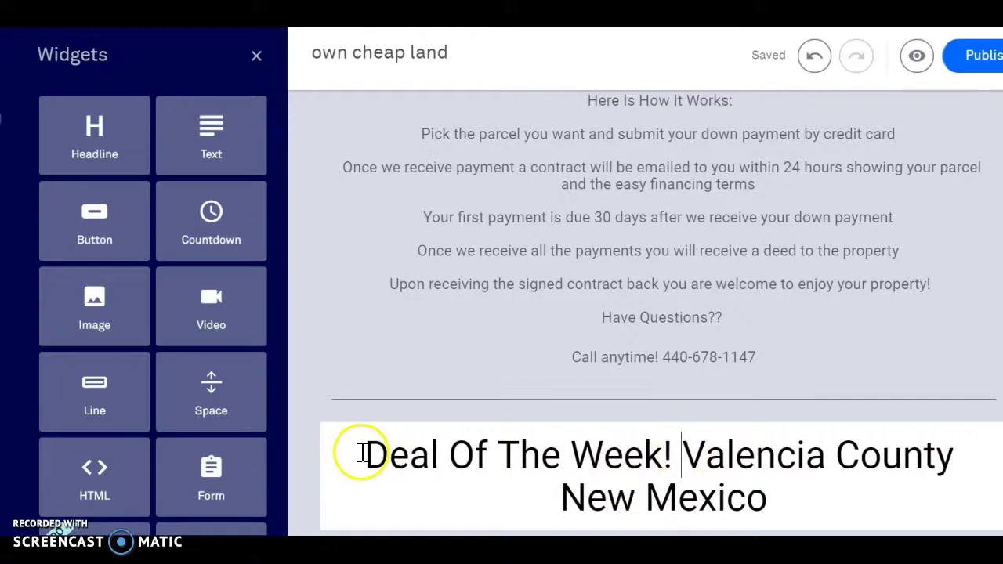
pyautogui.moveTo(362, 453); pyautogui.dragTo(768, 510)
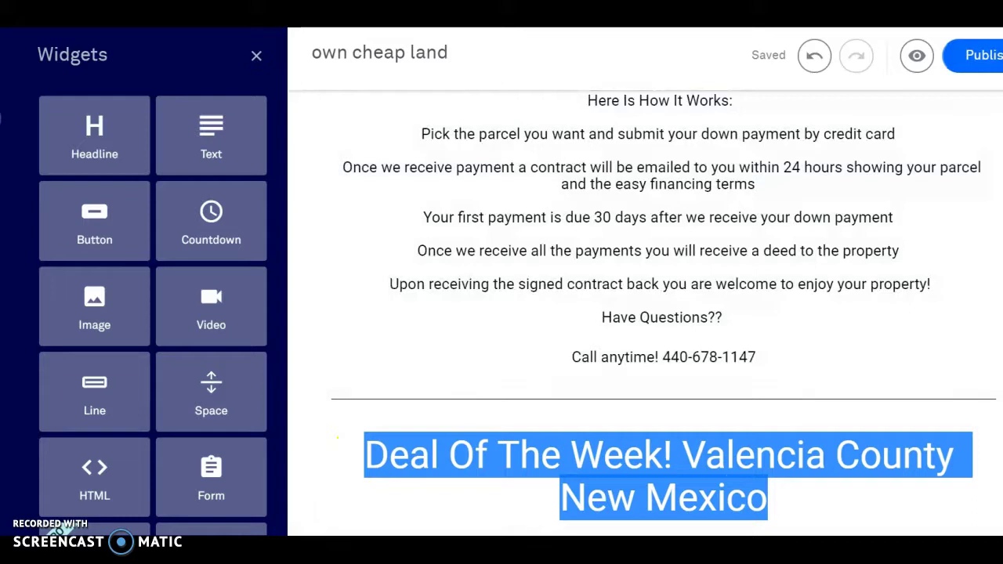
pyautogui.scroll(-2, 941, 470)
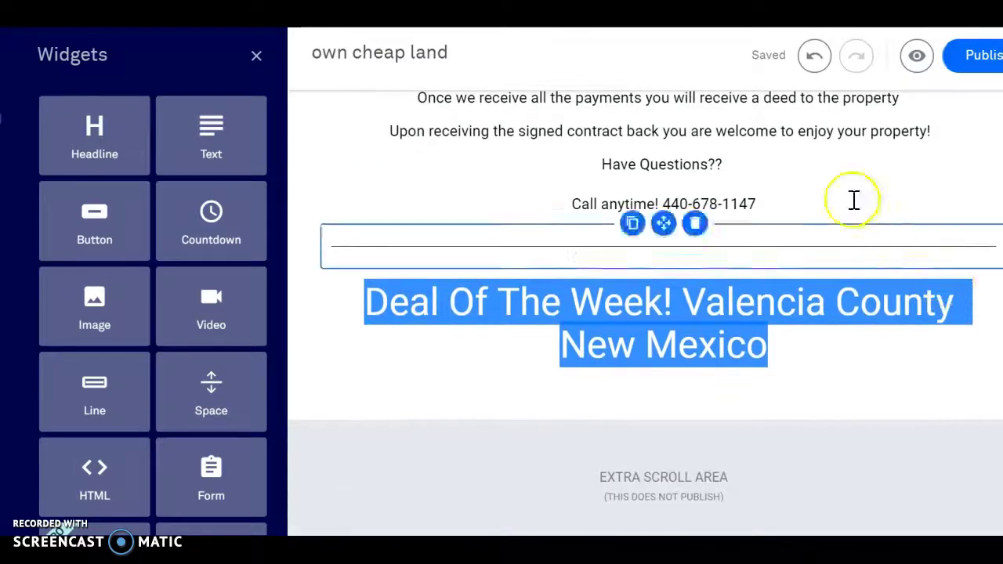
# Step: Make the Valencia County headline text bold and purple (#611ff0)
pyautogui.click(668, 345)
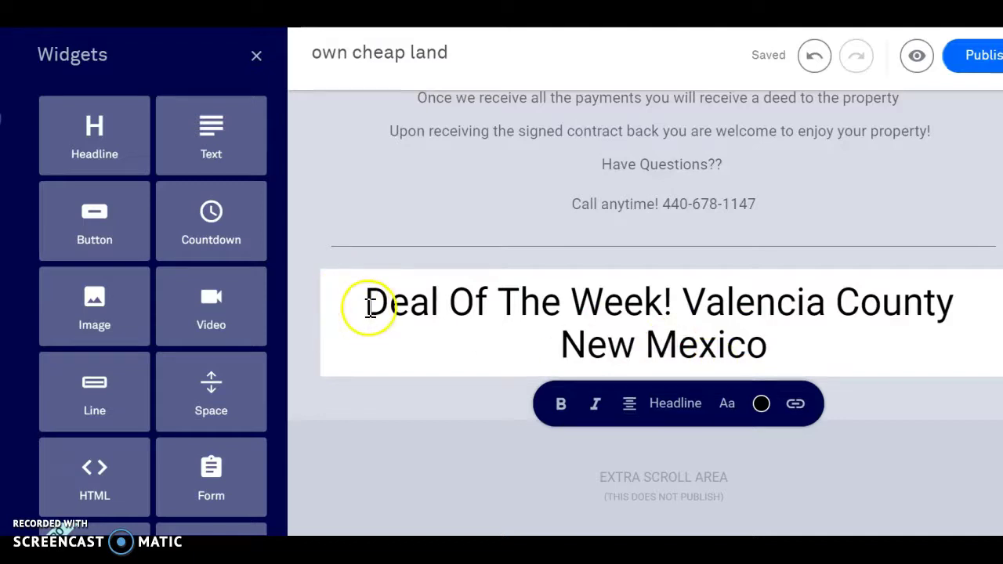
pyautogui.moveTo(409, 302); pyautogui.dragTo(836, 345)
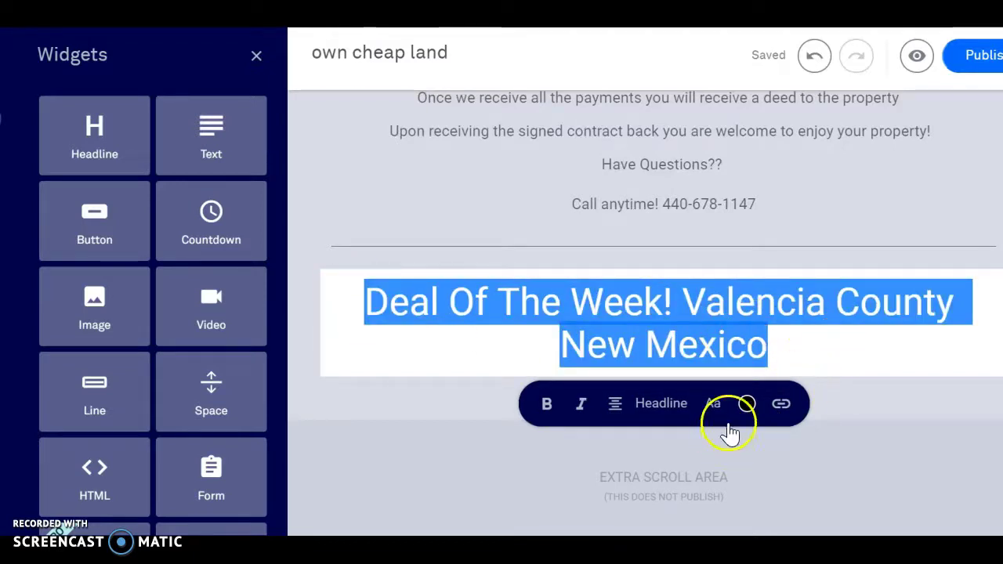
pyautogui.click(748, 404)
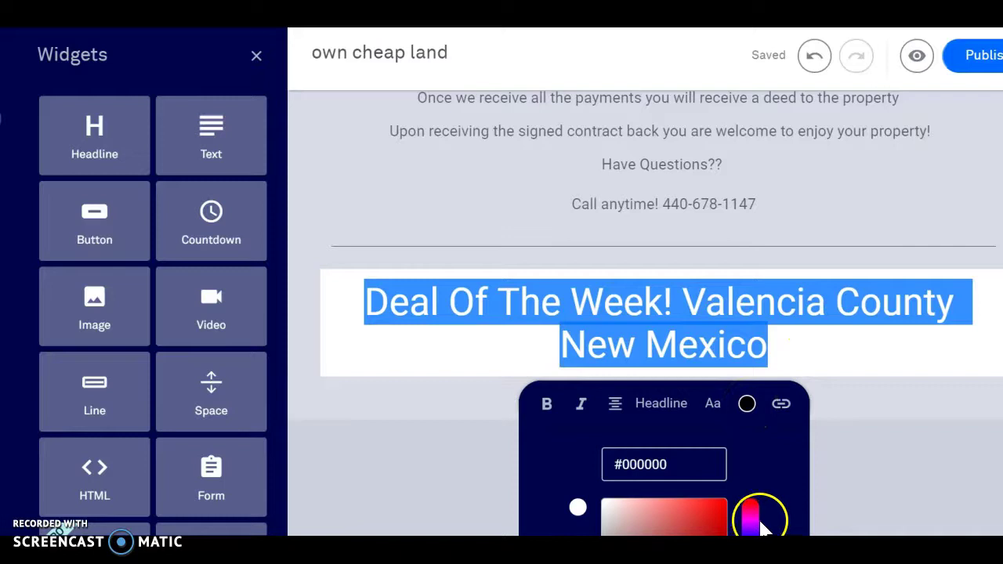
pyautogui.scroll(-3, 932, 354)
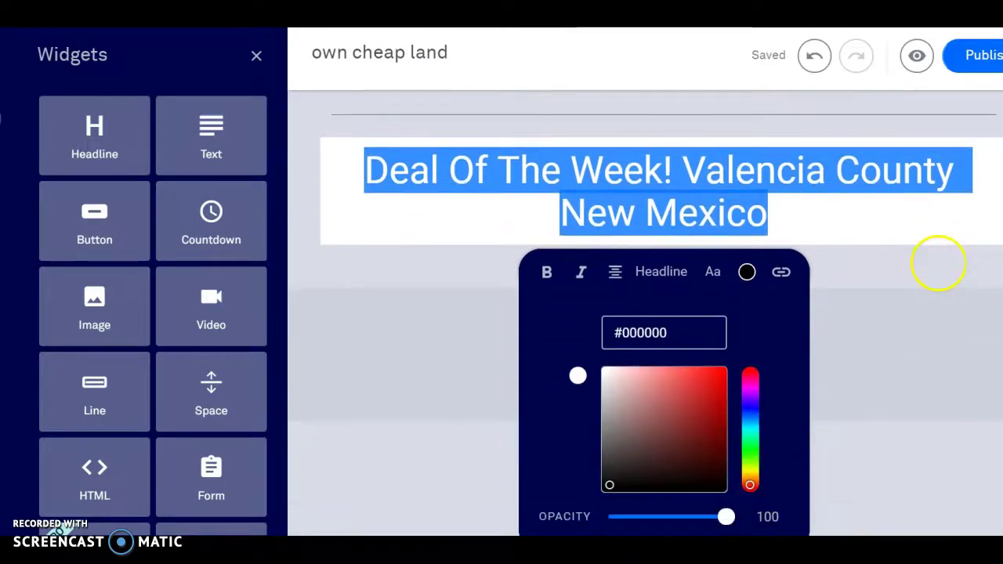
pyautogui.click(759, 406)
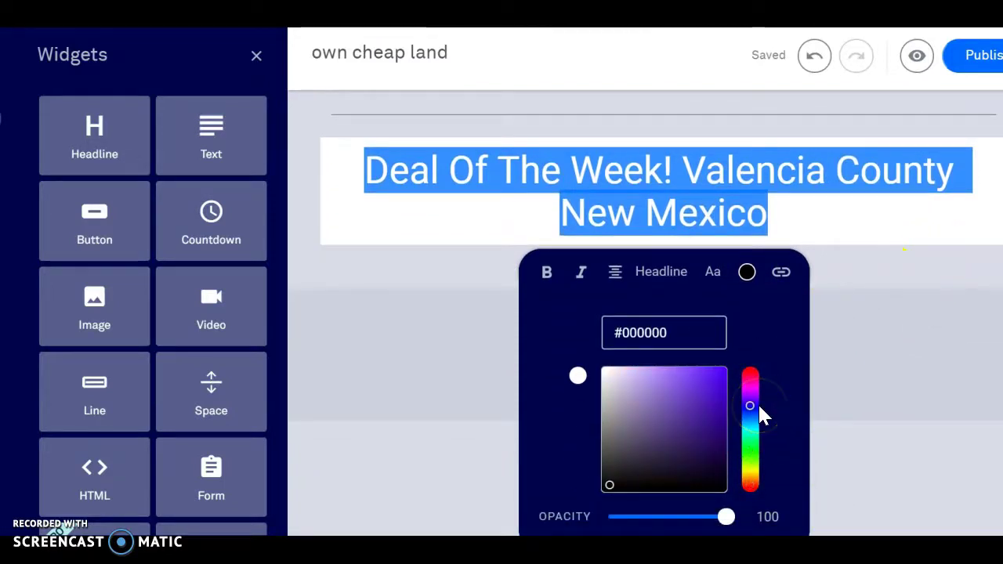
pyautogui.click(706, 381)
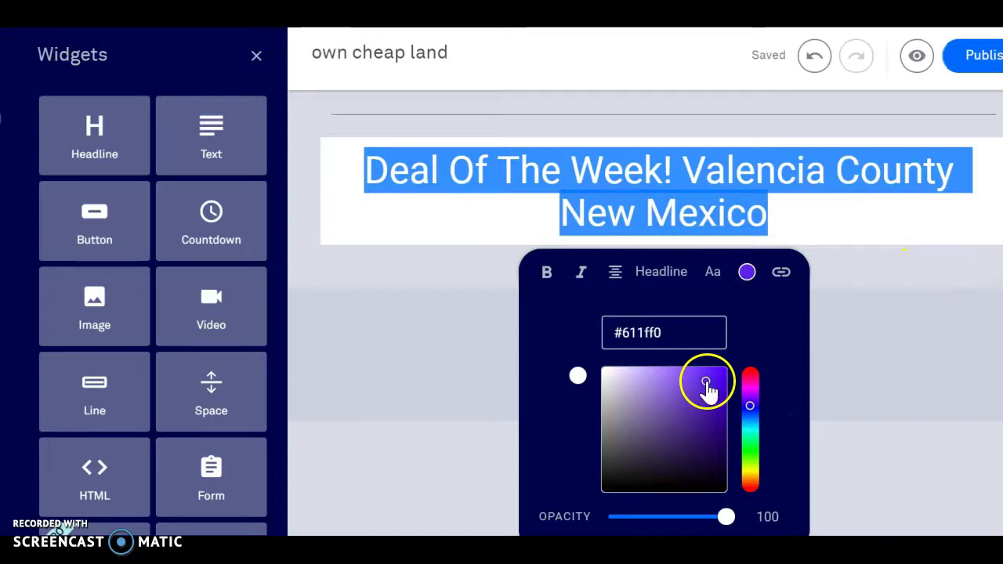
pyautogui.click(546, 274)
pyautogui.click(916, 362)
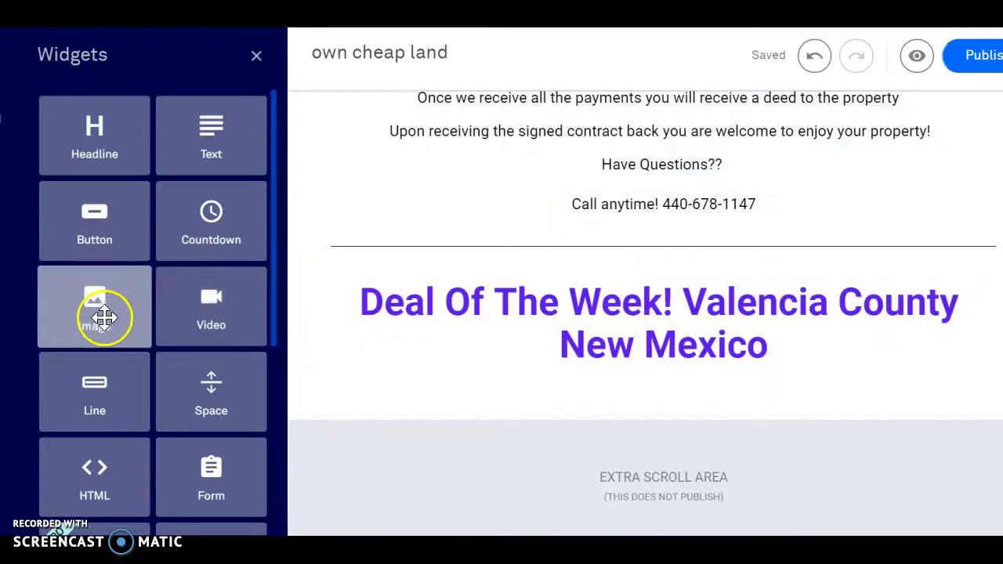
# Step: Add an image block with the desert tree photo s-l1600.jpg, then a text block below it
pyautogui.moveTo(111, 311); pyautogui.dragTo(688, 416)
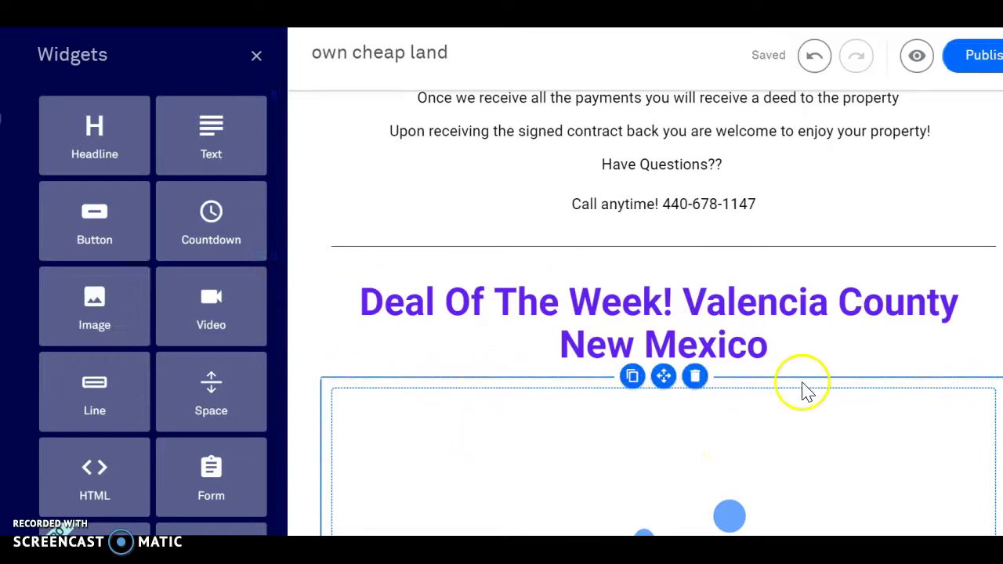
pyautogui.scroll(-5, 663, 314)
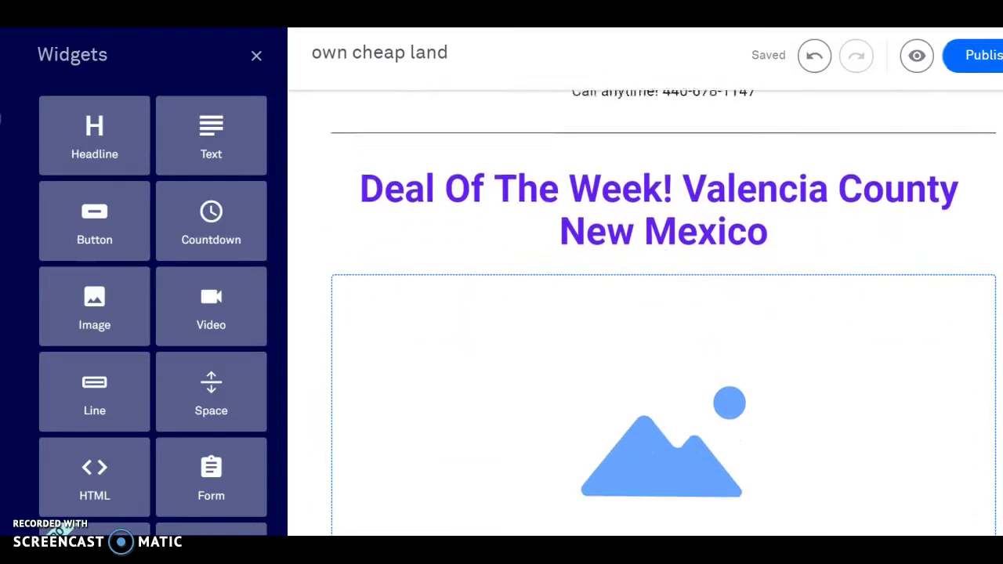
pyautogui.click(681, 210)
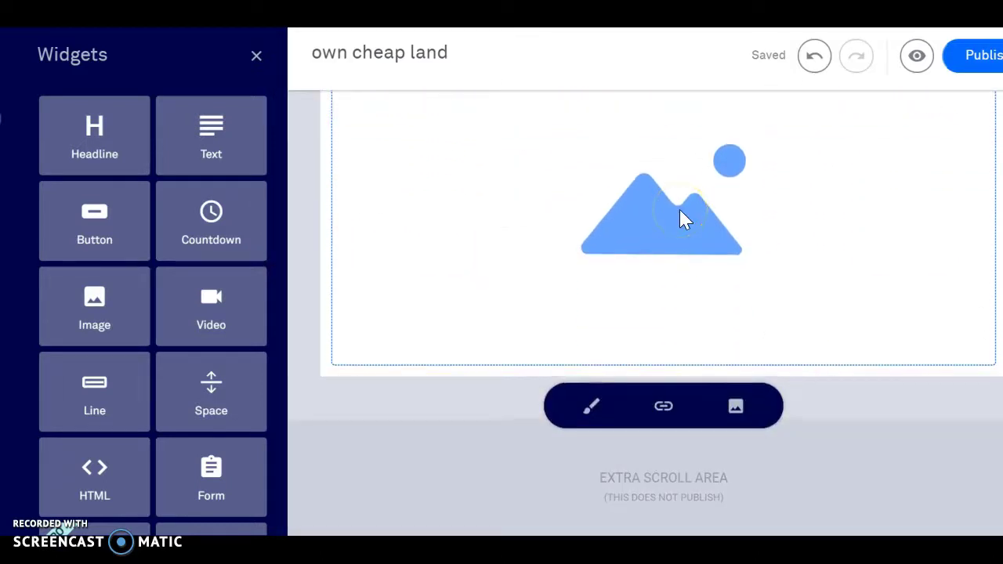
pyautogui.click(735, 407)
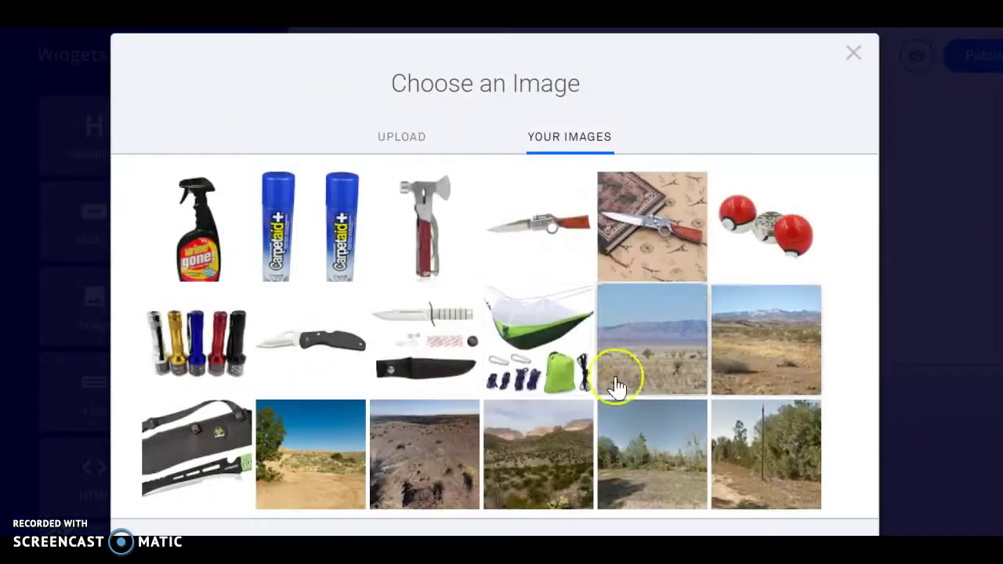
pyautogui.click(313, 459)
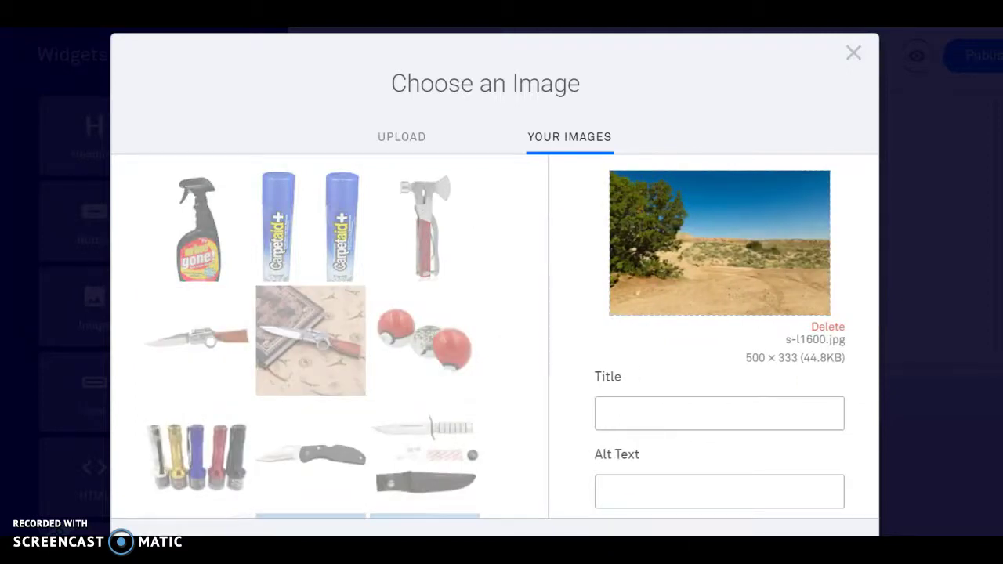
pyautogui.click(929, 485)
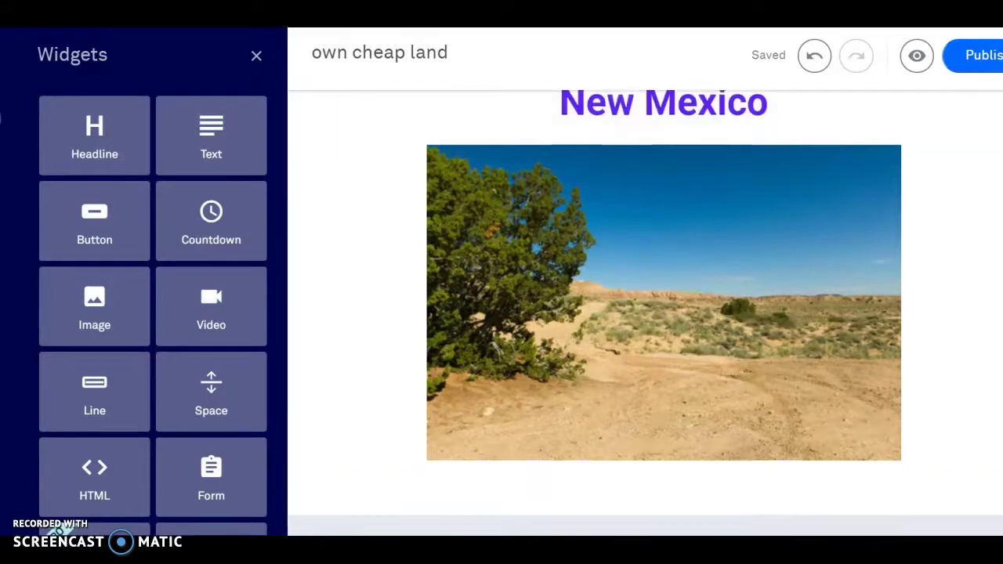
pyautogui.scroll(-3, 645, 312)
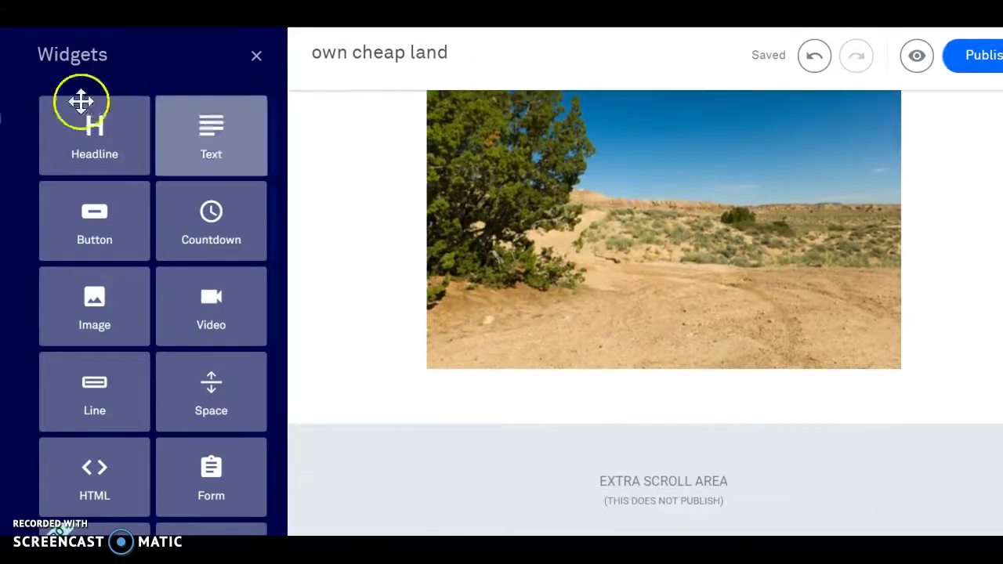
pyautogui.moveTo(209, 138); pyautogui.dragTo(616, 384)
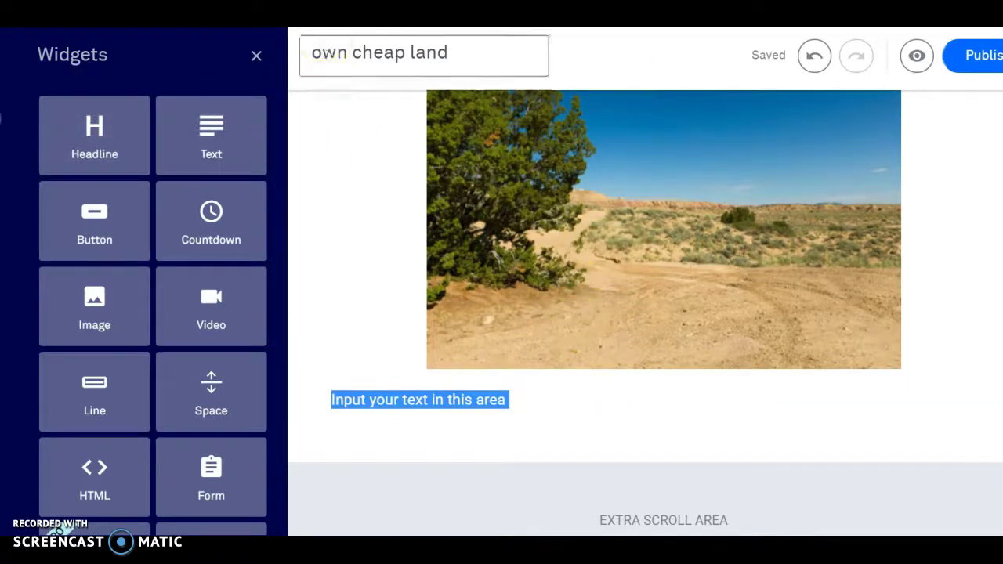
# Step: Copy the five-line 0.50 Acre Valencia County listing from the existing land page
pyautogui.hotkey('alt', 'Tab')
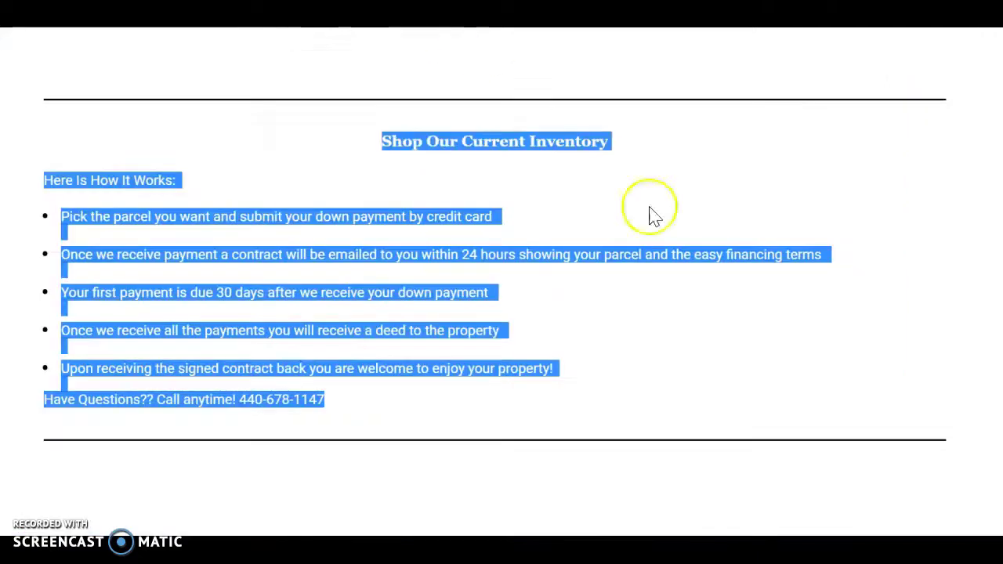
pyautogui.scroll(-10, 480, 278)
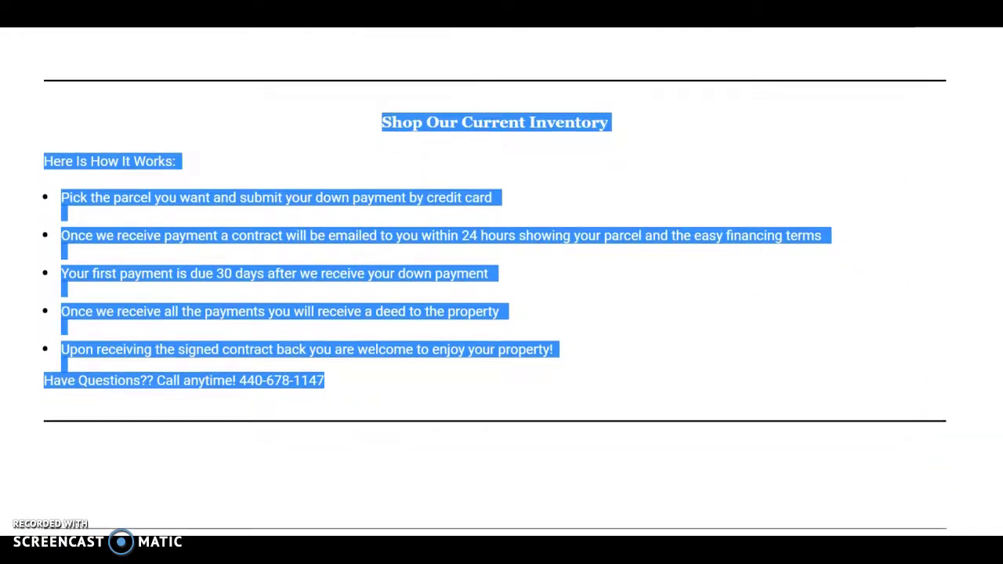
pyautogui.scroll(-15, 495, 282)
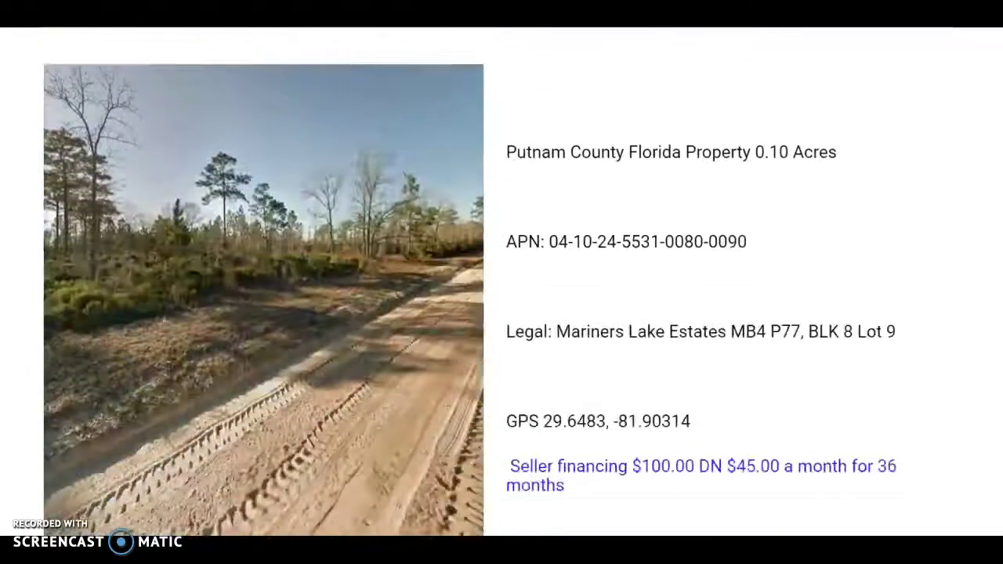
pyautogui.scroll(-15, 495, 283)
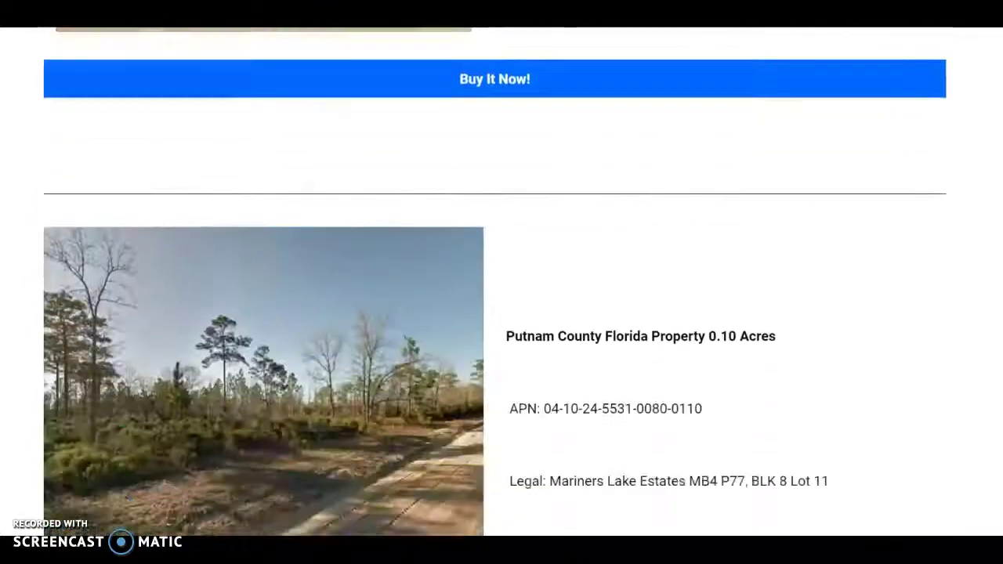
pyautogui.scroll(-15, 502, 282)
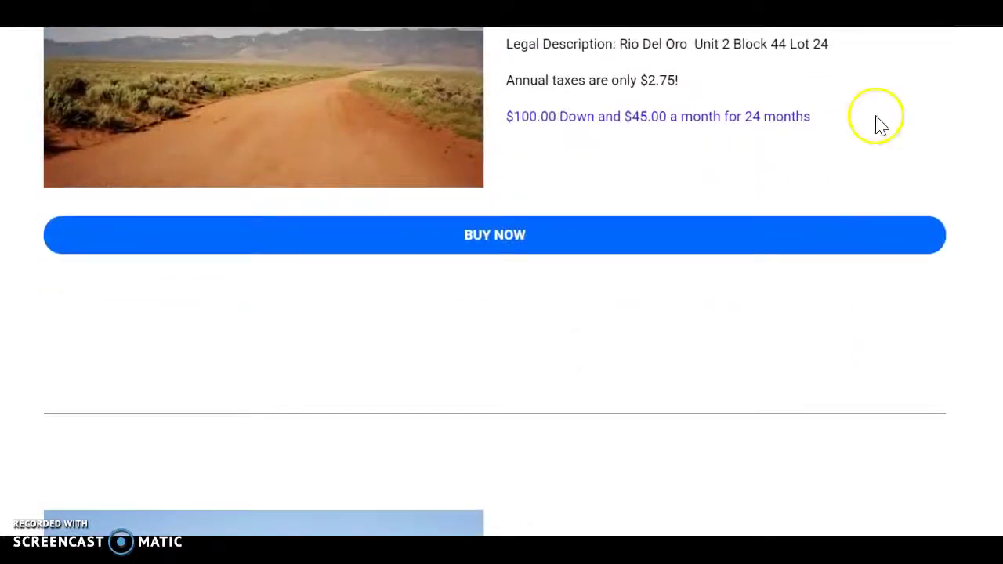
pyautogui.scroll(3, 927, 83)
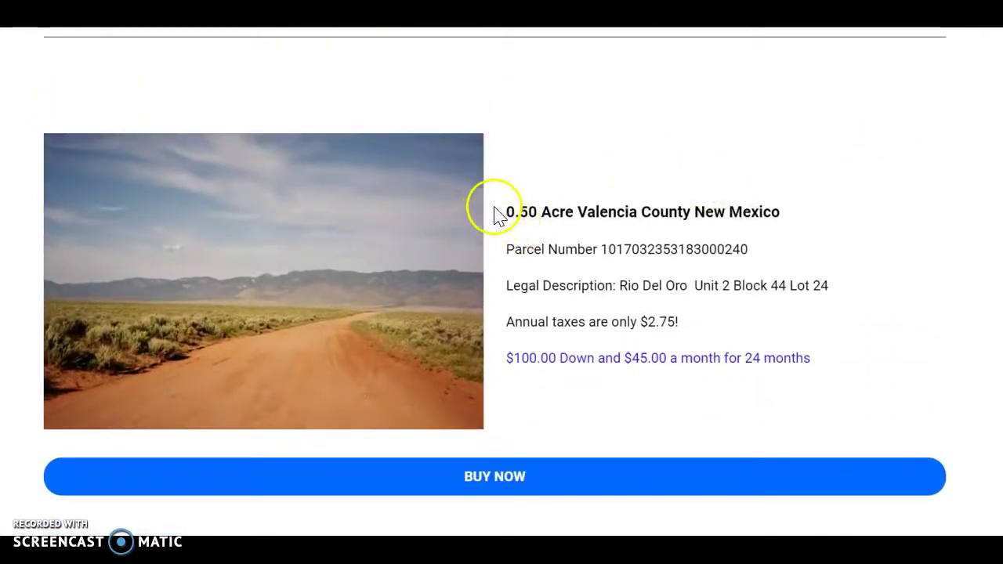
pyautogui.moveTo(494, 212); pyautogui.dragTo(823, 352)
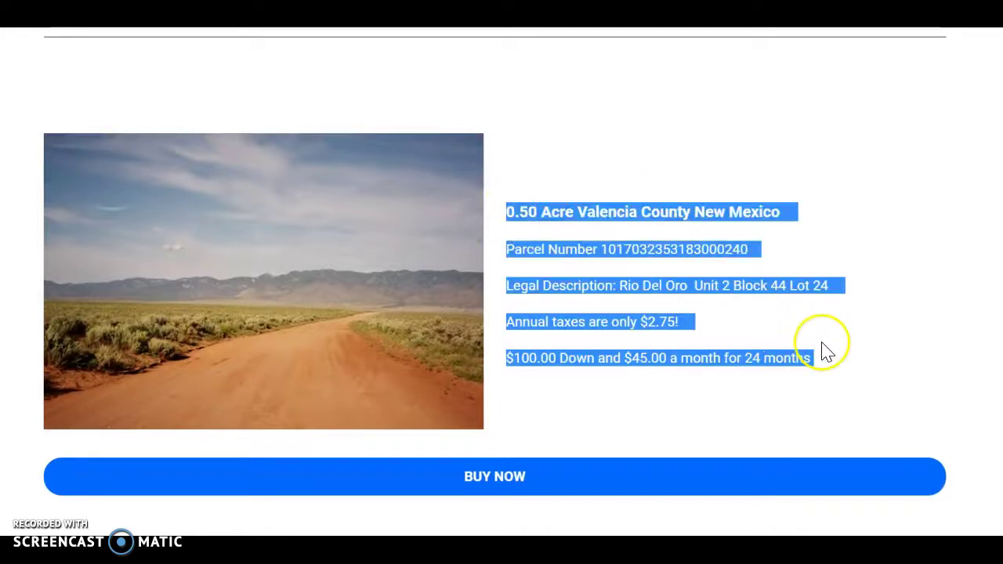
pyautogui.rightClick(632, 216)
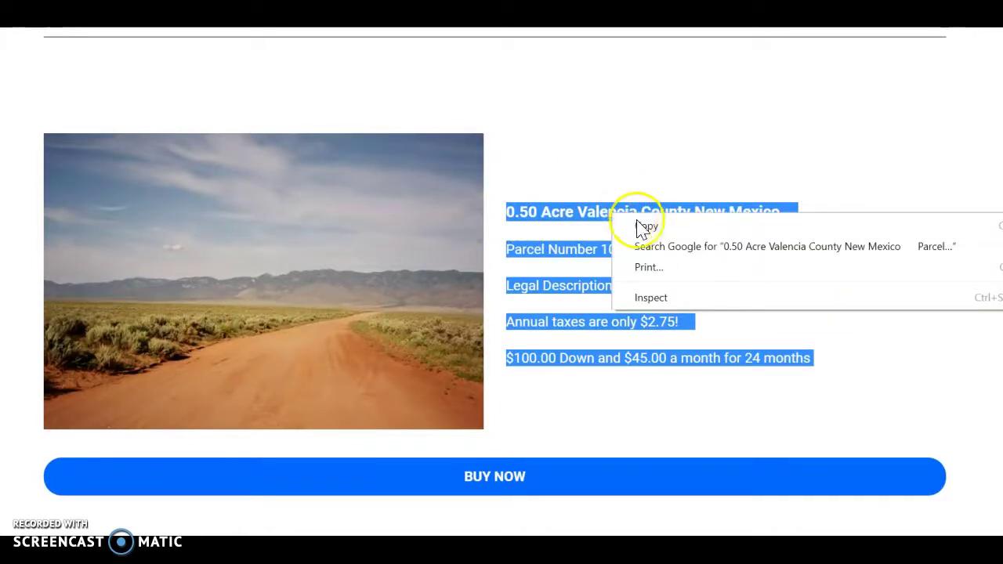
pyautogui.click(644, 227)
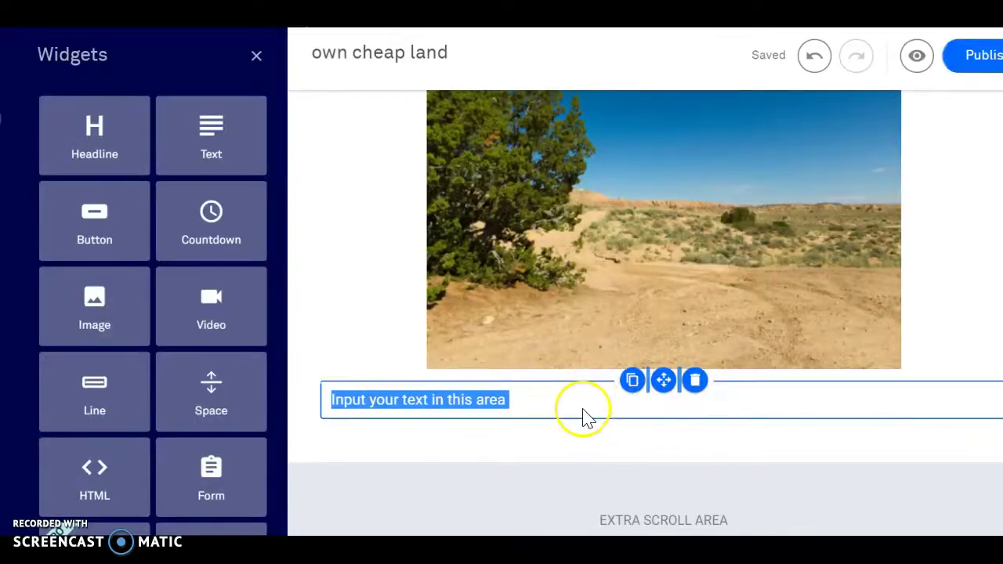
# Step: Paste the Valencia County listing into the new text block below the photo
pyautogui.press('Escape')
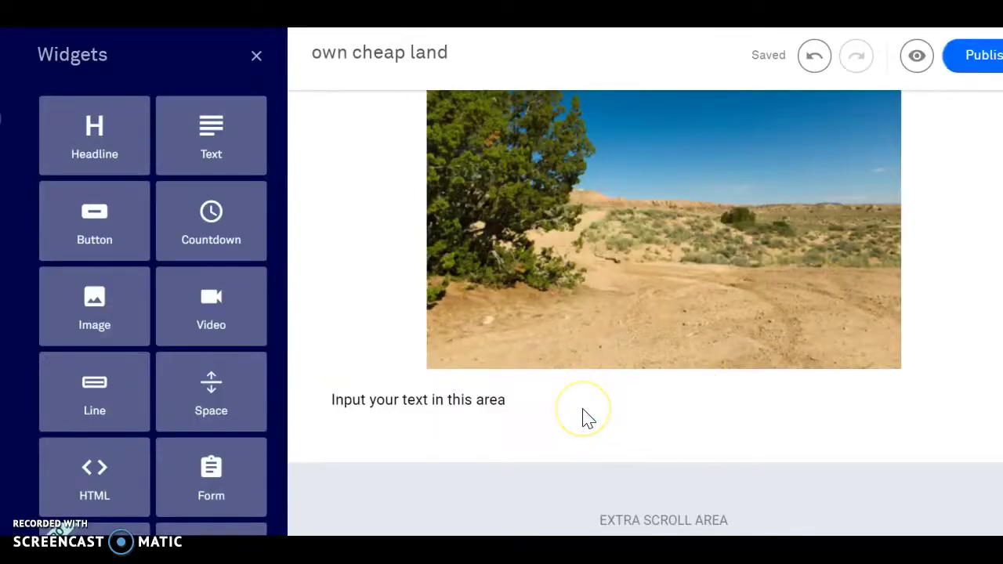
pyautogui.click(521, 400)
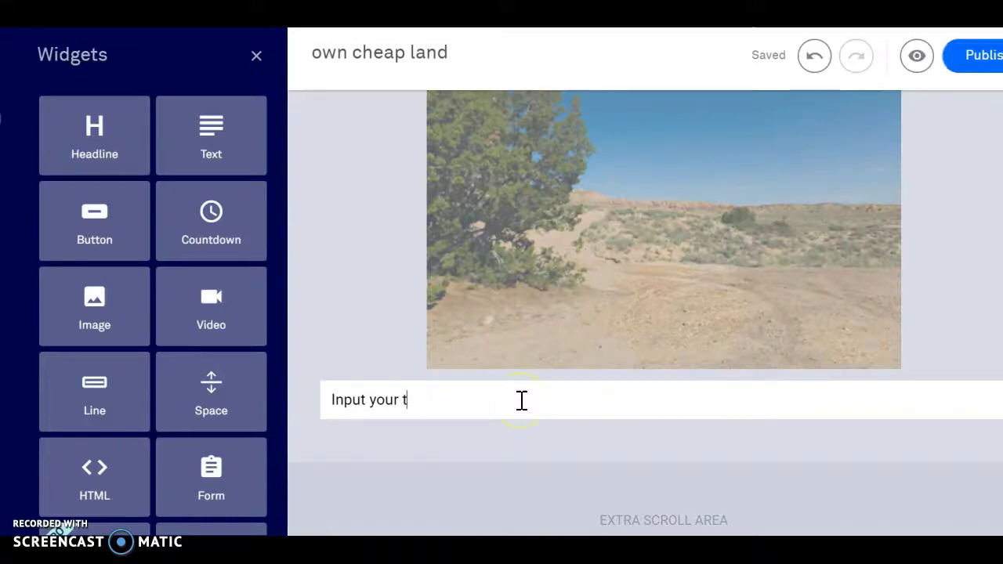
pyautogui.rightClick(521, 401)
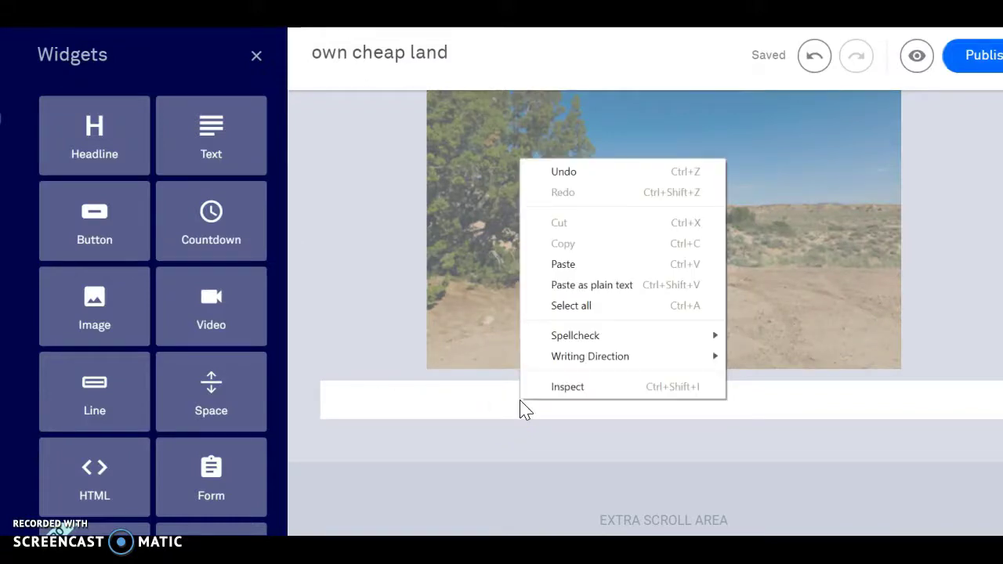
pyautogui.click(563, 264)
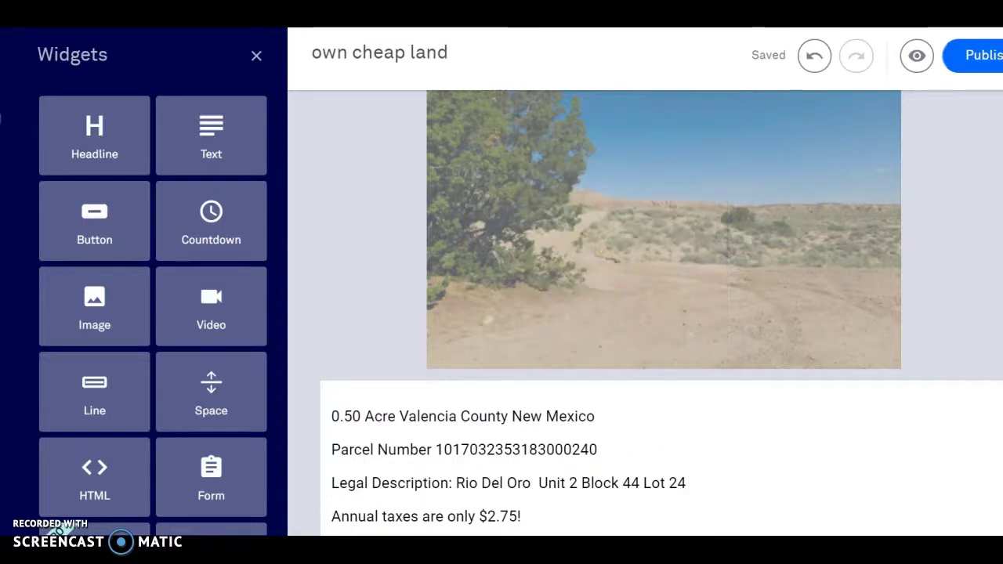
pyautogui.scroll(-3, 670, 458)
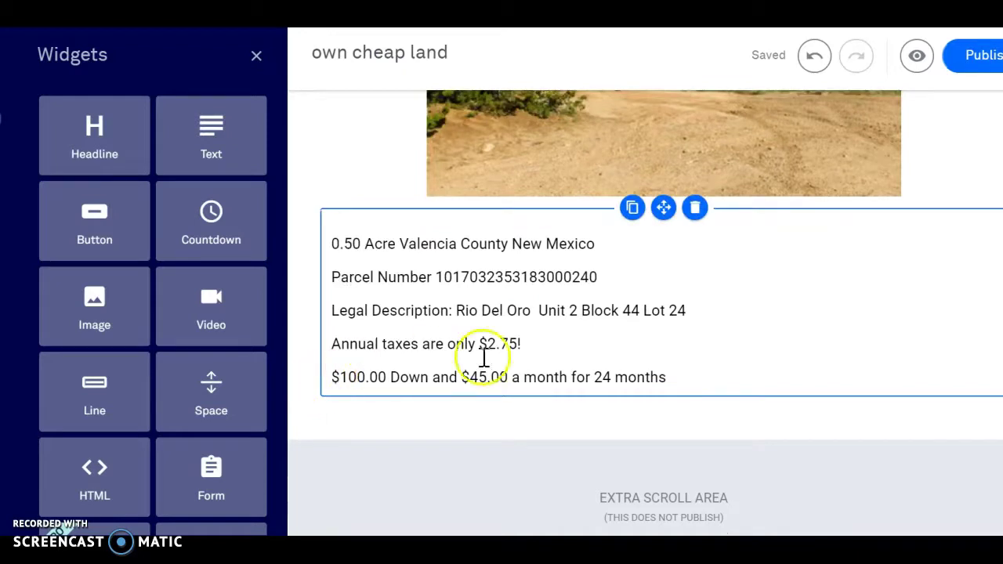
# Step: Make the '$100.00 Down and $45.00 a month for 24 months' line bold green (#37ff00)
pyautogui.moveTo(670, 377); pyautogui.dragTo(327, 376)
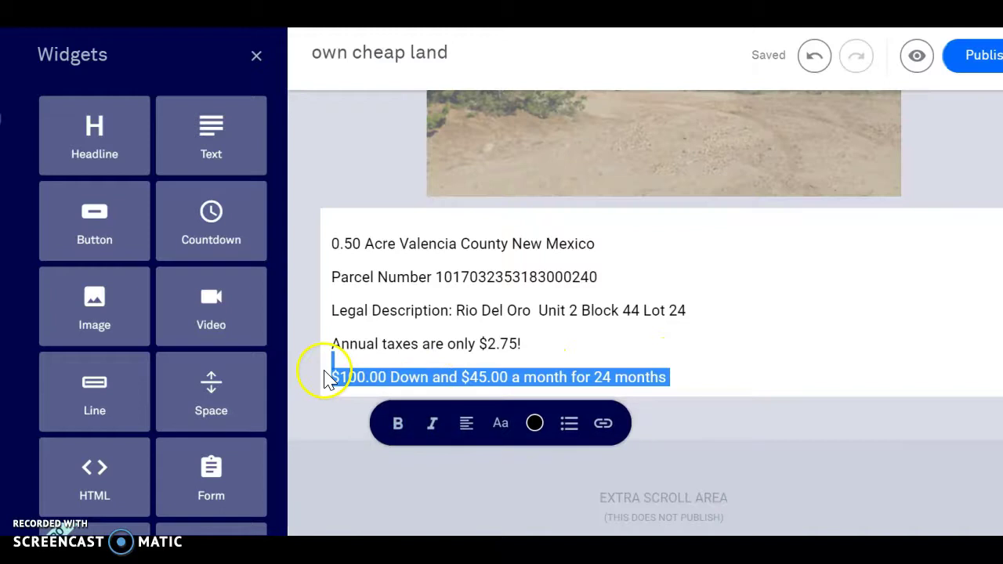
pyautogui.click(535, 427)
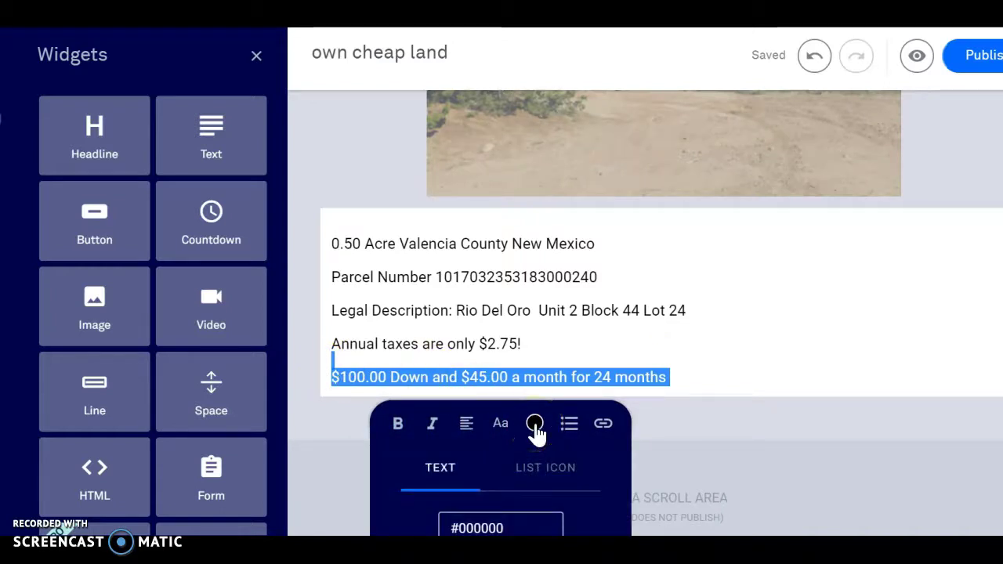
pyautogui.scroll(-3, 930, 269)
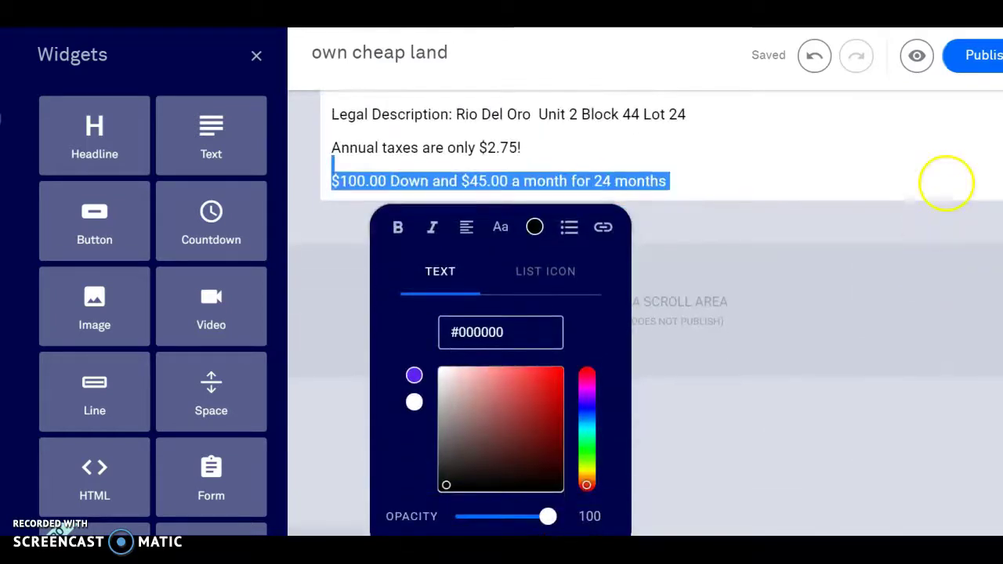
pyautogui.click(588, 453)
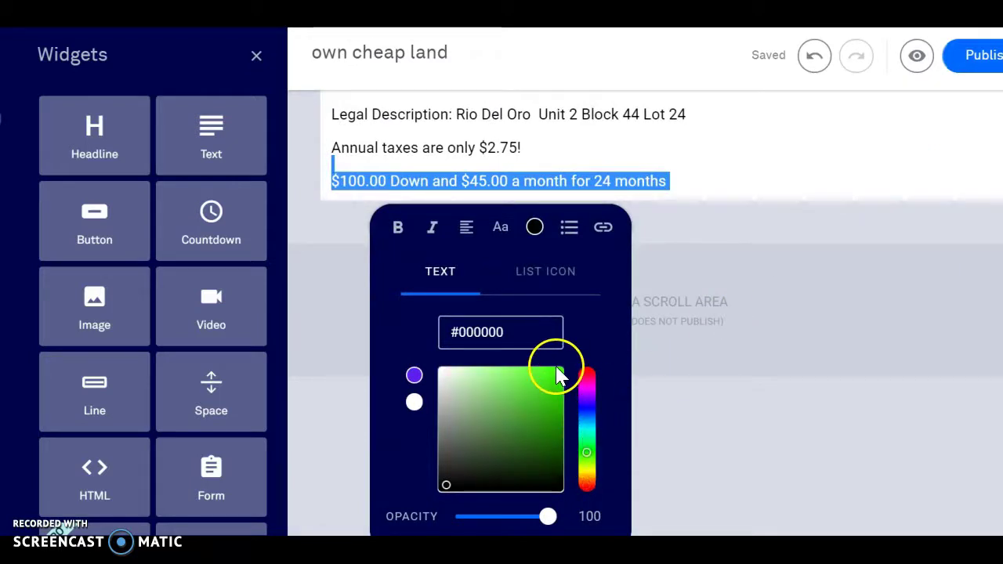
pyautogui.click(397, 227)
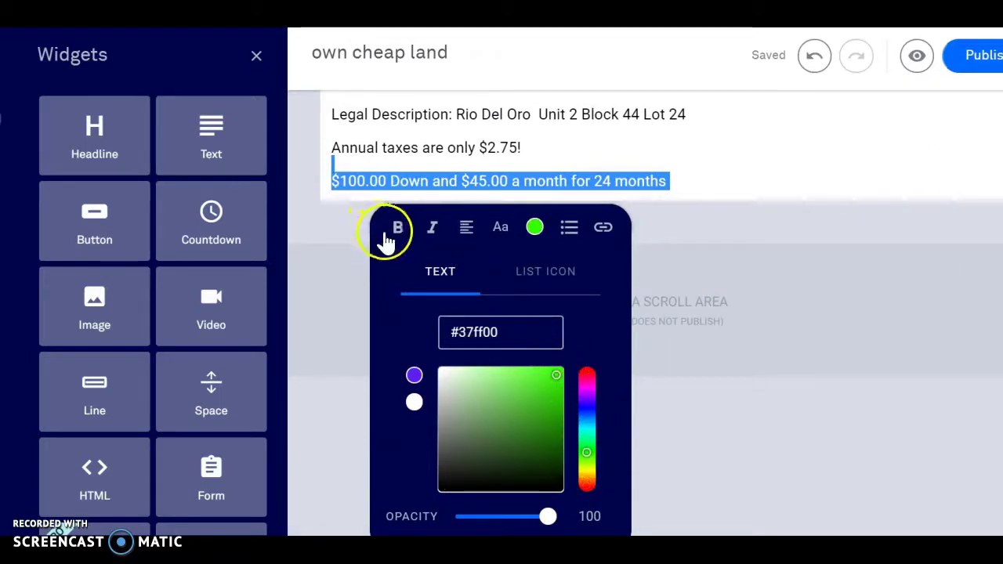
pyautogui.click(534, 228)
pyautogui.click(781, 262)
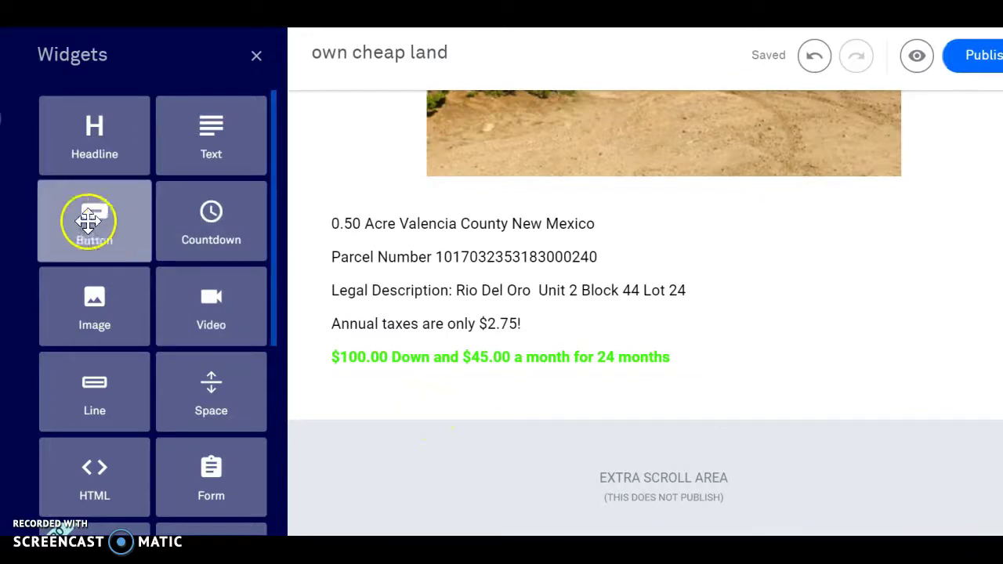
# Step: Add a 'Buy It Now' button below the green price line, then switch to MoonClerk
pyautogui.moveTo(81, 216); pyautogui.dragTo(671, 445)
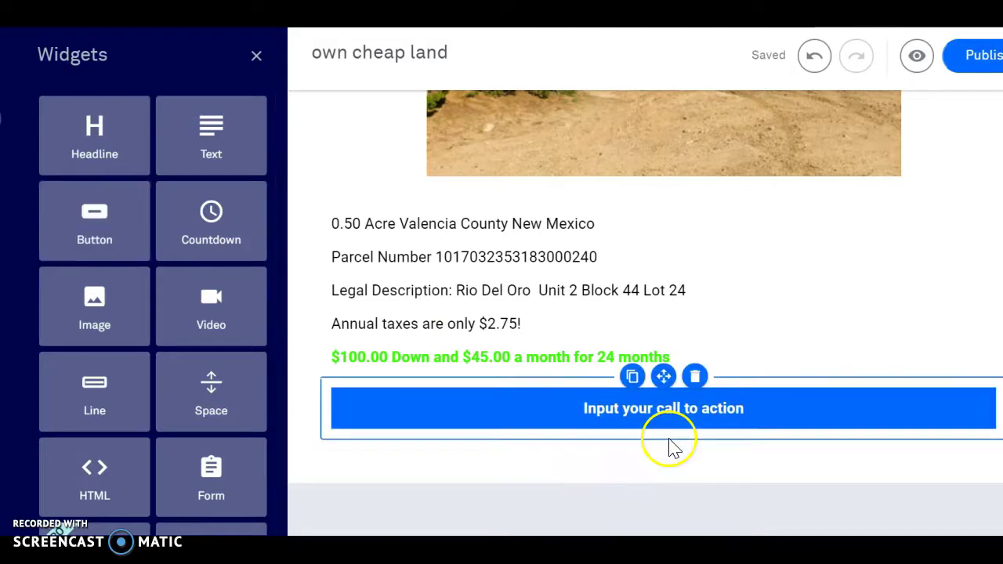
pyautogui.click(766, 414)
pyautogui.press('BackSpace')
pyautogui.press('BackSpace')
pyautogui.press('BackSpace')
pyautogui.press('BackSpace')
pyautogui.press('BackSpace')
pyautogui.press('BackSpace')
pyautogui.press('BackSpace')
pyautogui.press('BackSpace')
pyautogui.press('BackSpace')
pyautogui.press('BackSpace')
pyautogui.press('BackSpace')
pyautogui.press('BackSpace')
pyautogui.press('BackSpace')
pyautogui.press('BackSpace')
pyautogui.press('BackSpace')
pyautogui.press('BackSpace')
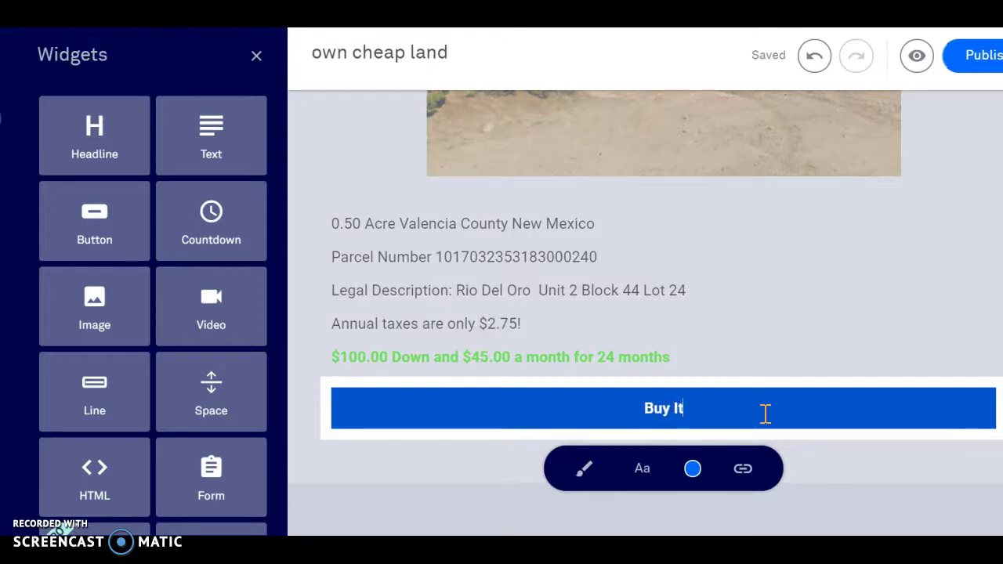
pyautogui.write('Buy It Now')
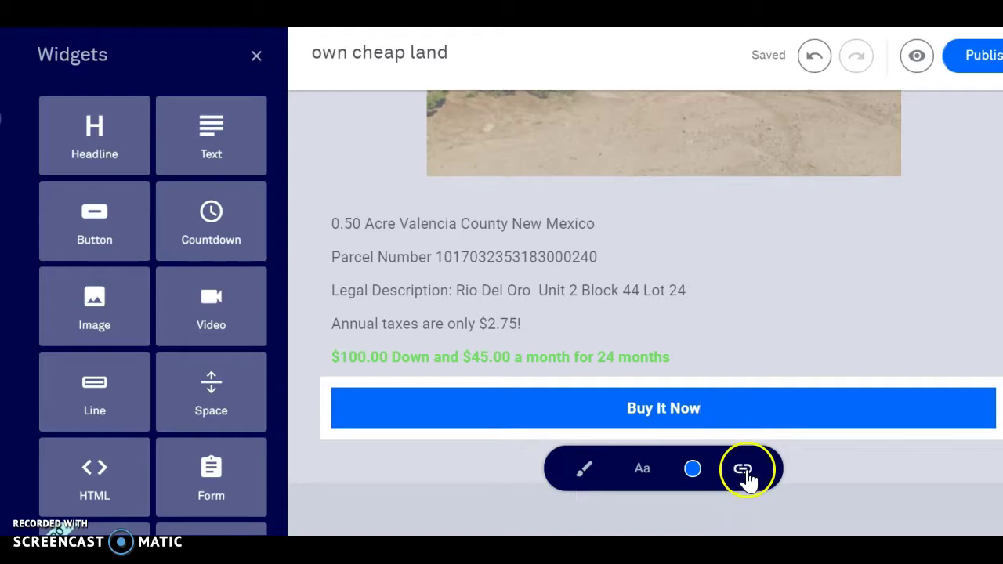
pyautogui.hotkey('ctrl', 'Tab')
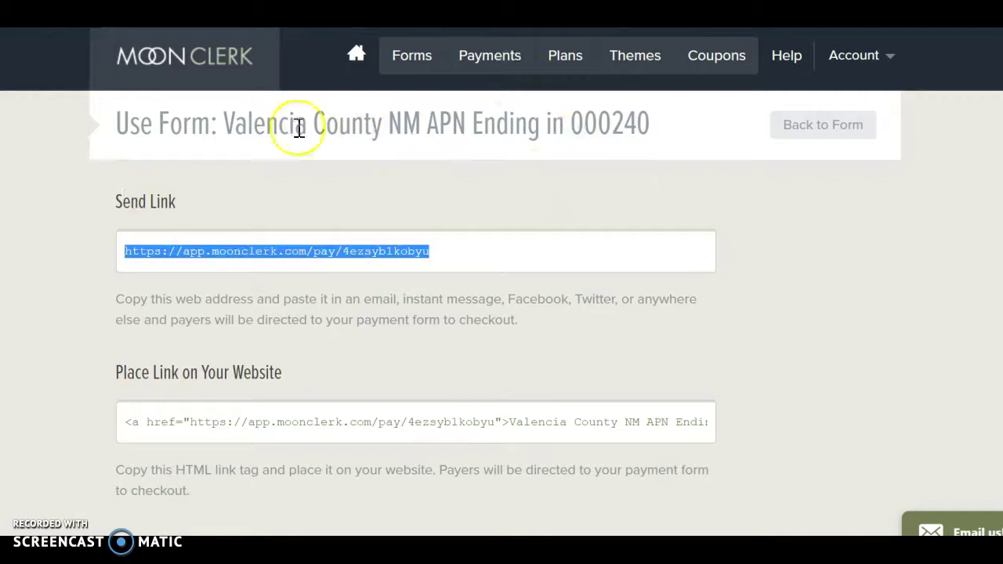
# Step: Copy the MoonClerk payment form's Send Link URL
pyautogui.rightClick(356, 266)
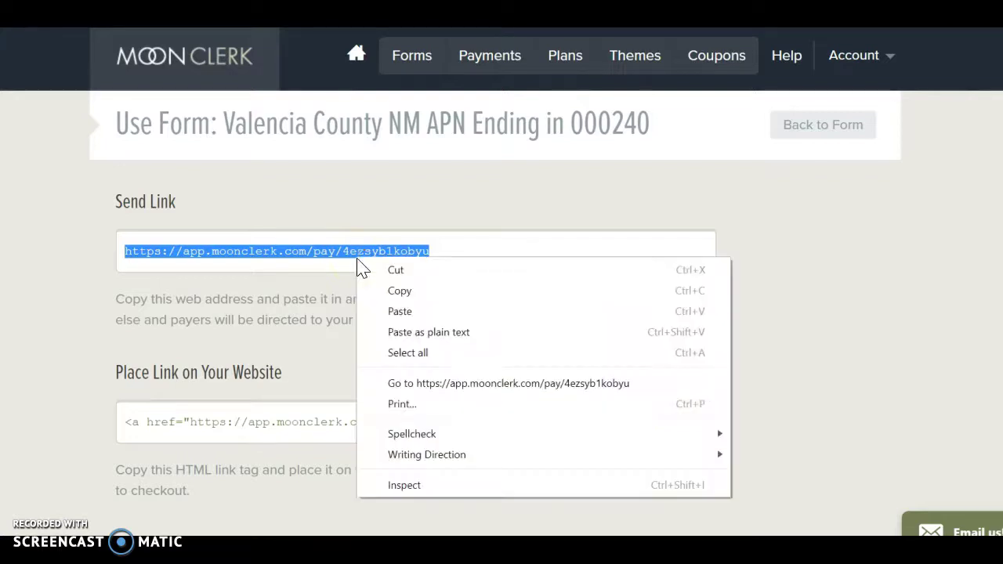
pyautogui.click(397, 288)
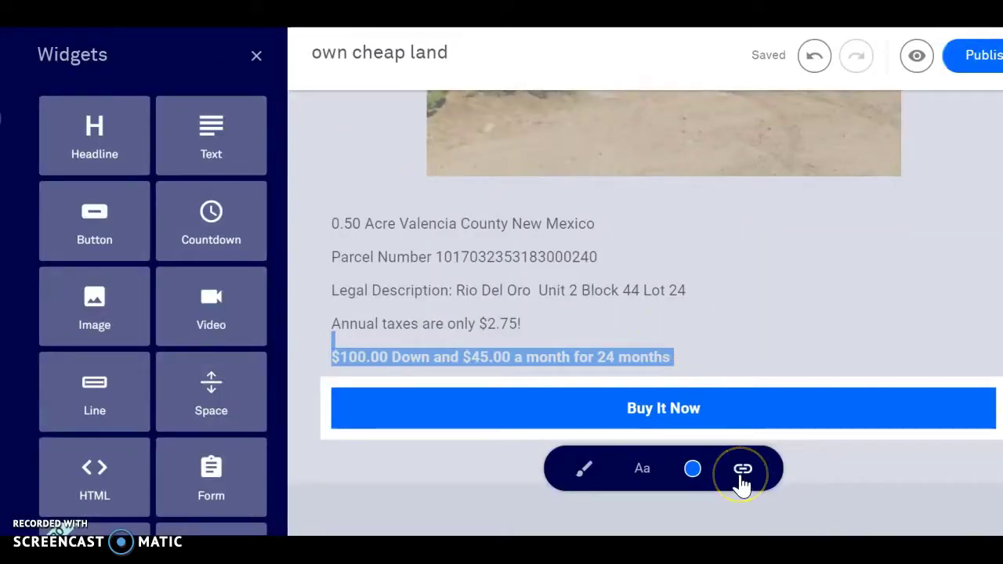
# Step: Link the Buy It Now button to the MoonClerk external URL, opening in a new window
pyautogui.click(742, 483)
pyautogui.click(643, 519)
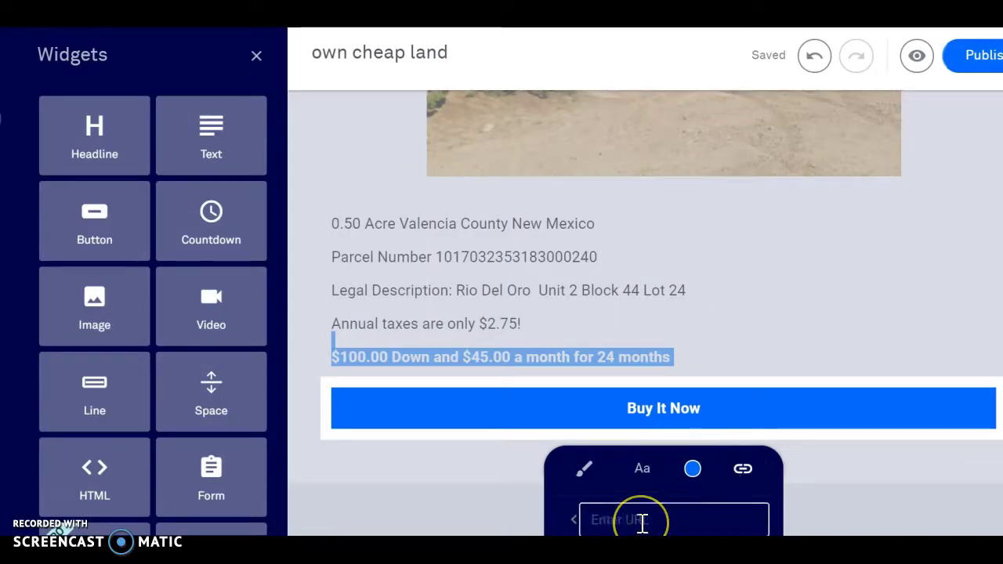
pyautogui.scroll(-1, 958, 385)
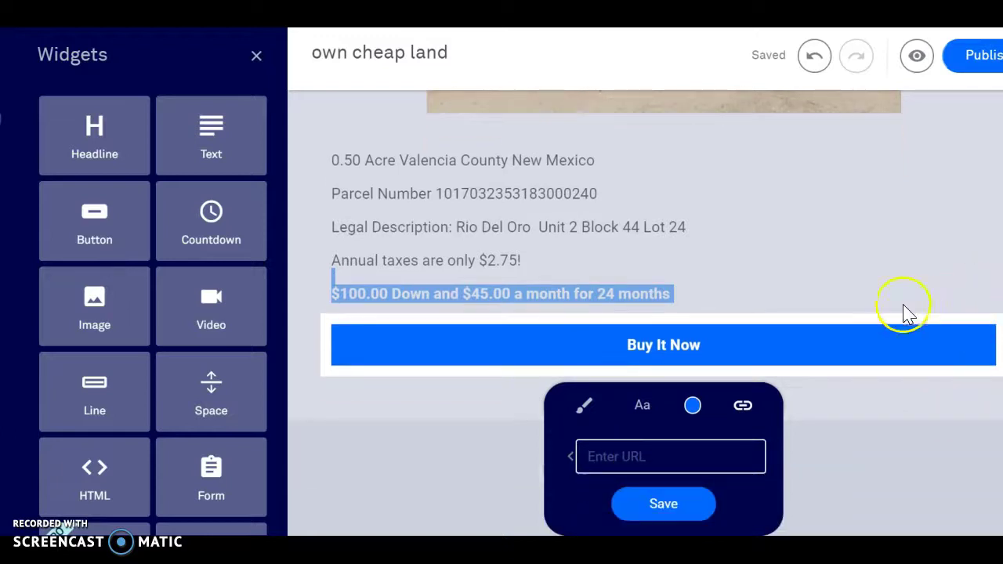
pyautogui.click(731, 455)
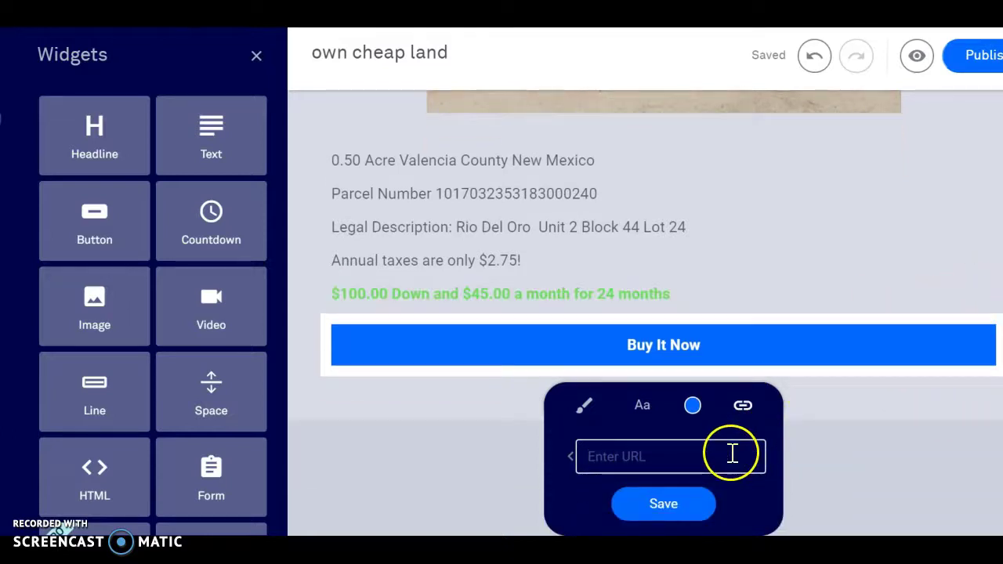
pyautogui.rightClick(732, 453)
pyautogui.click(783, 321)
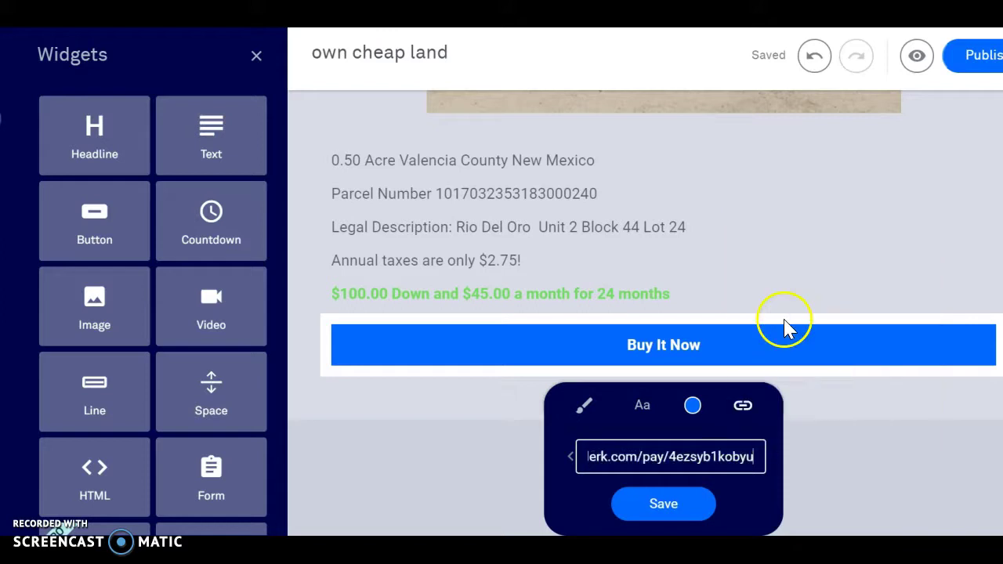
pyautogui.click(654, 518)
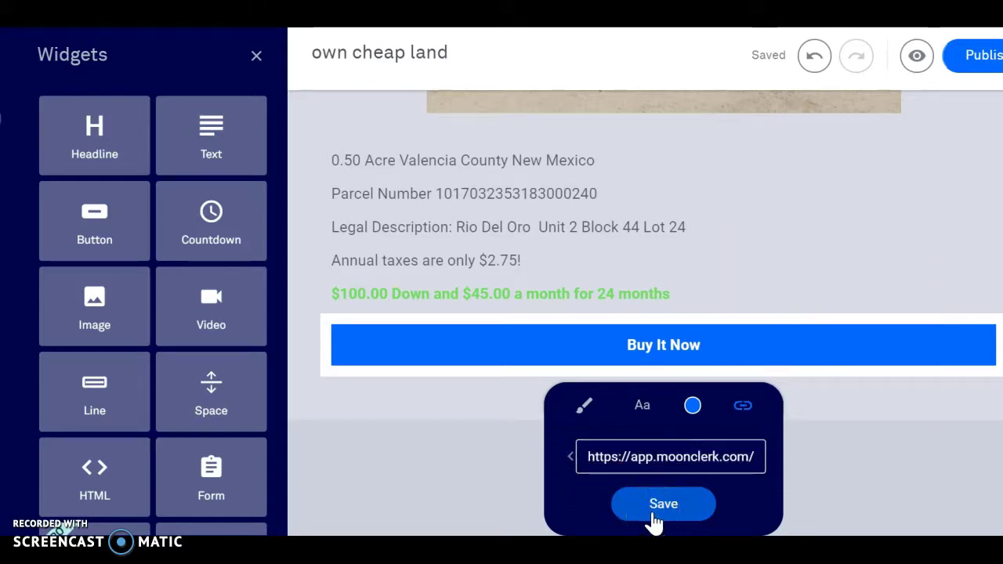
pyautogui.click(570, 501)
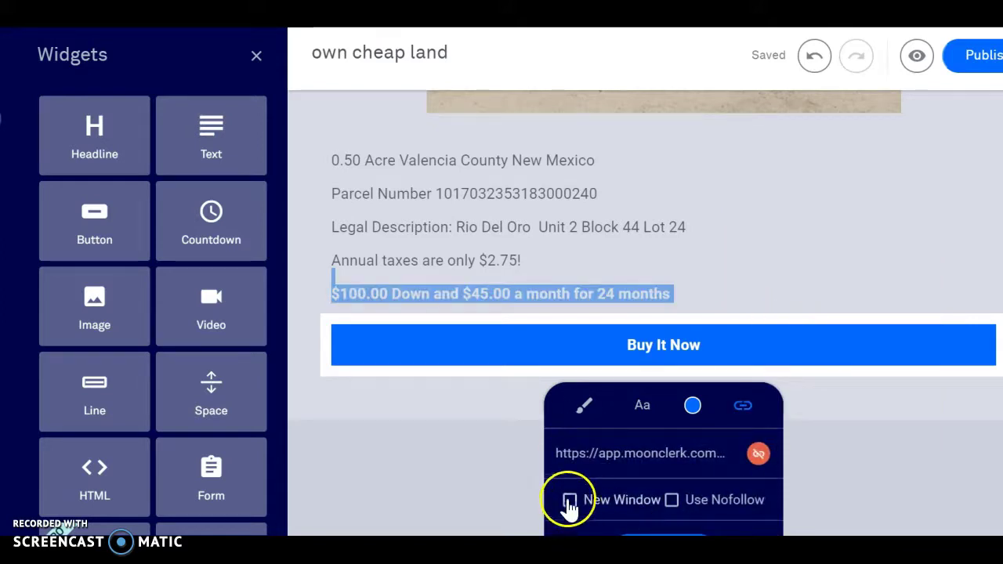
pyautogui.scroll(-1, 937, 388)
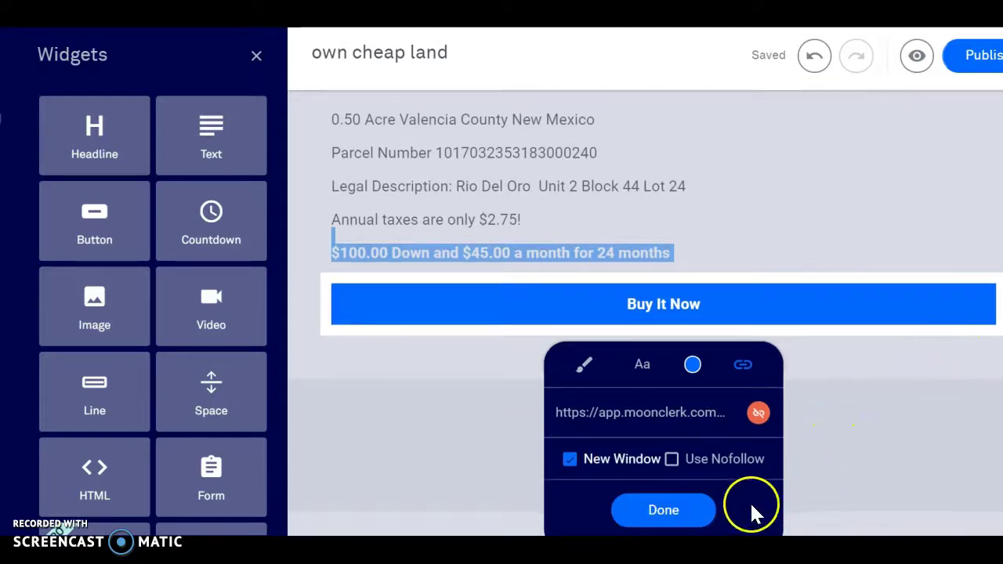
pyautogui.click(690, 514)
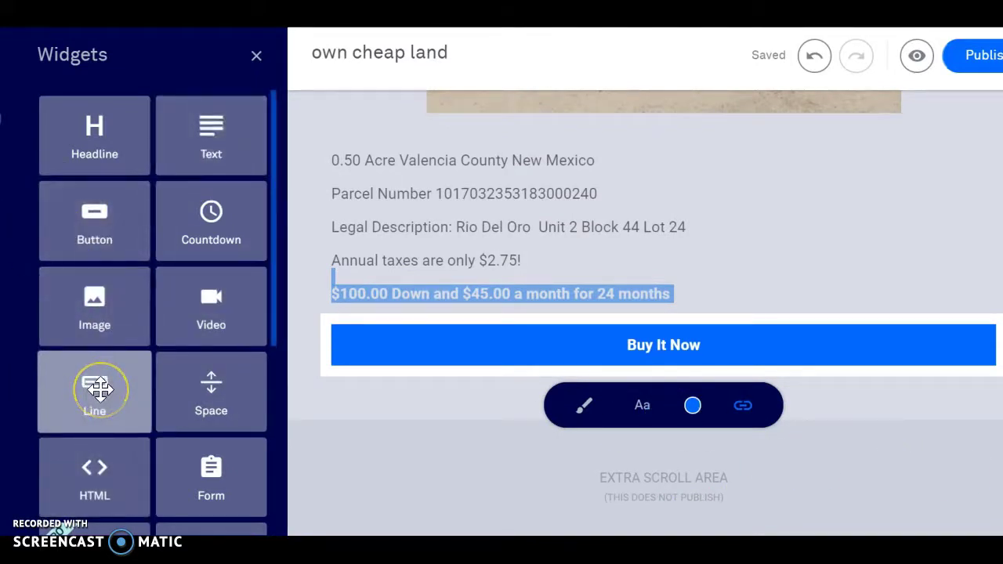
# Step: Add a divider under Buy It Now and an e-mail opt-in form below it, removing a misplaced form
pyautogui.moveTo(99, 390); pyautogui.dragTo(673, 398)
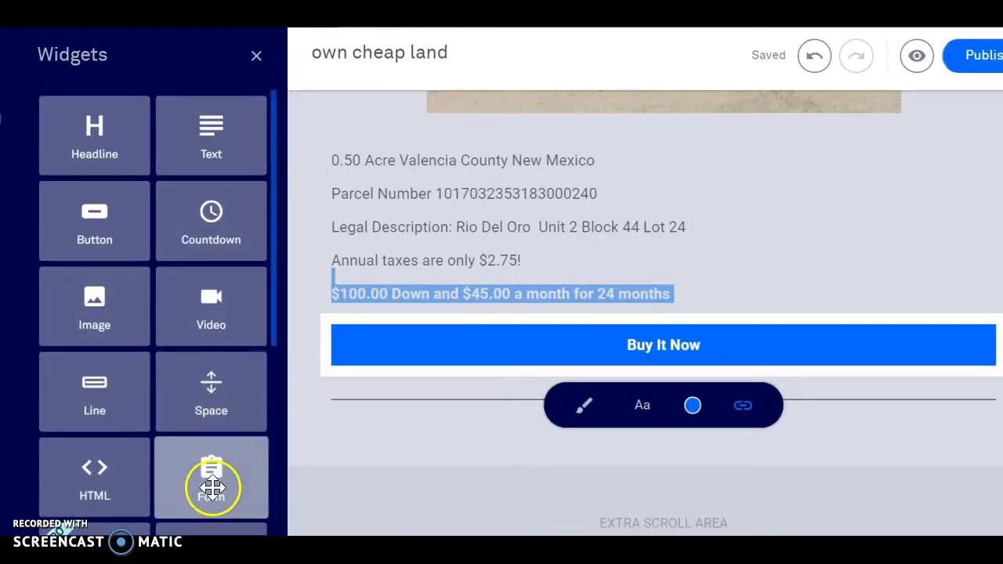
pyautogui.moveTo(213, 488); pyautogui.dragTo(492, 529)
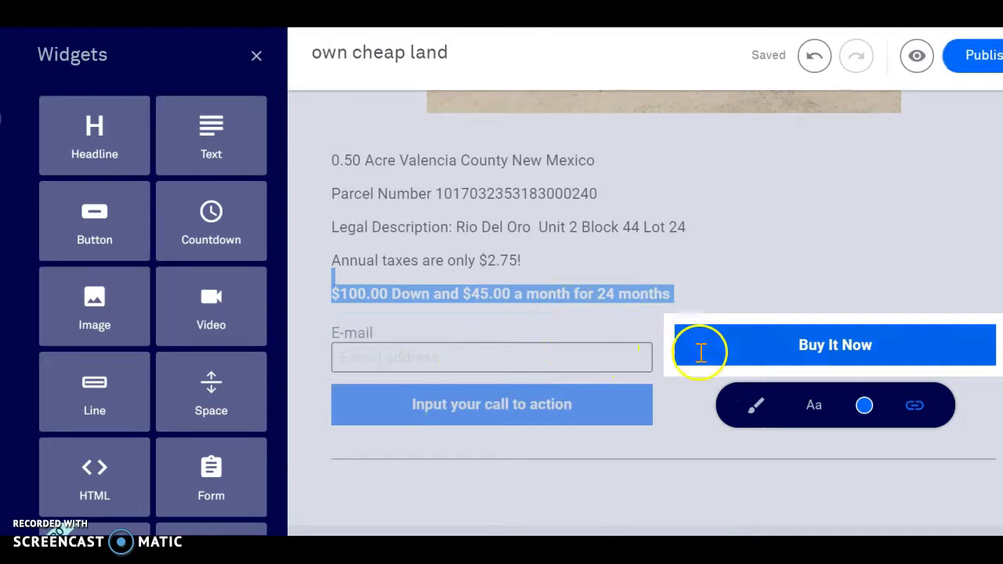
pyautogui.click(370, 389)
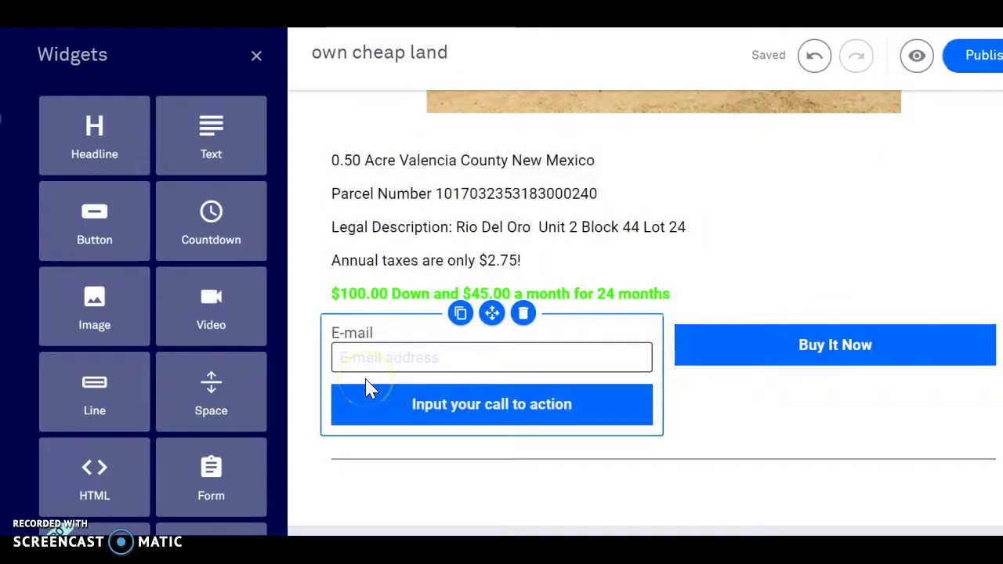
pyautogui.click(525, 311)
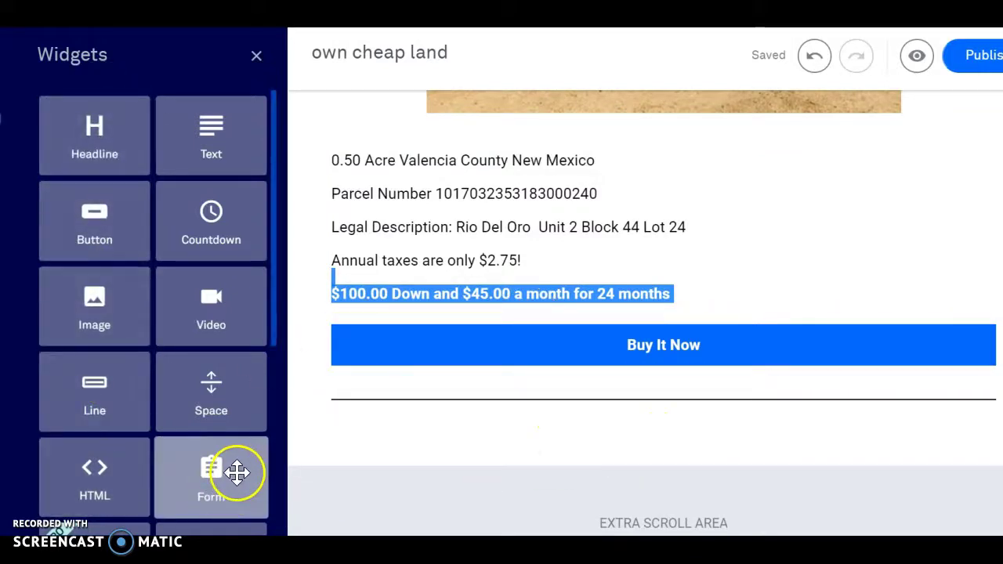
pyautogui.moveTo(238, 472); pyautogui.dragTo(686, 447)
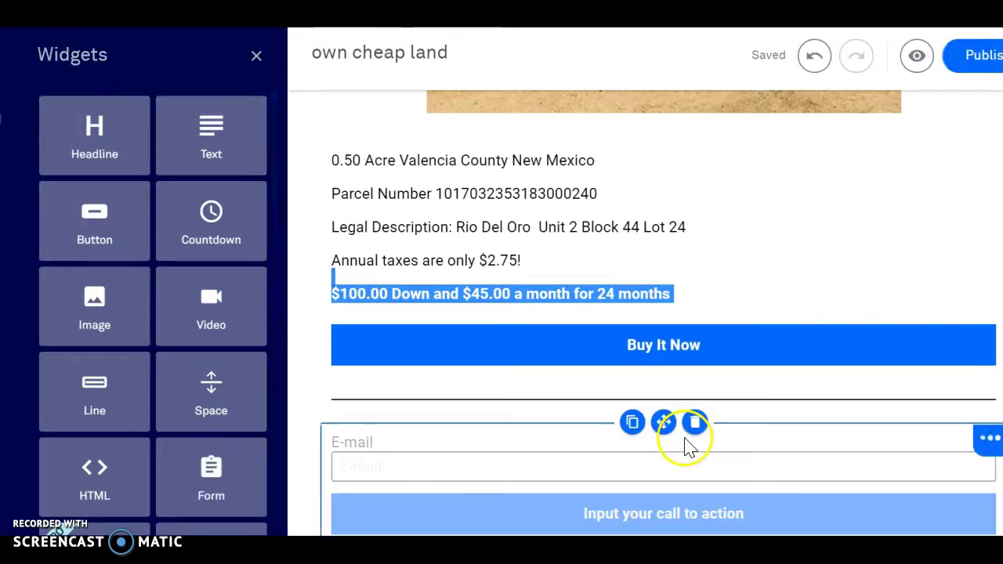
pyautogui.click(833, 473)
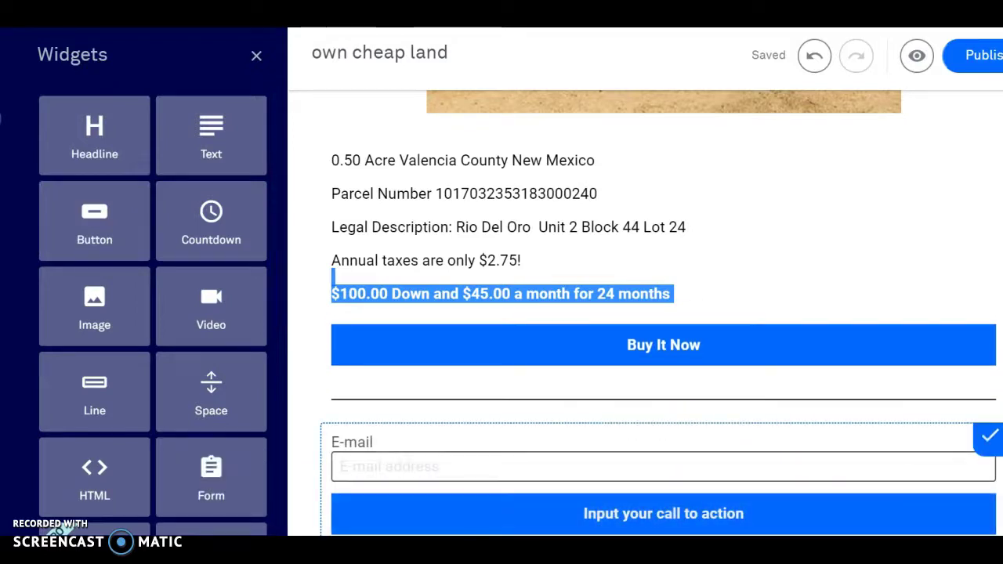
pyautogui.scroll(-2, 645, 313)
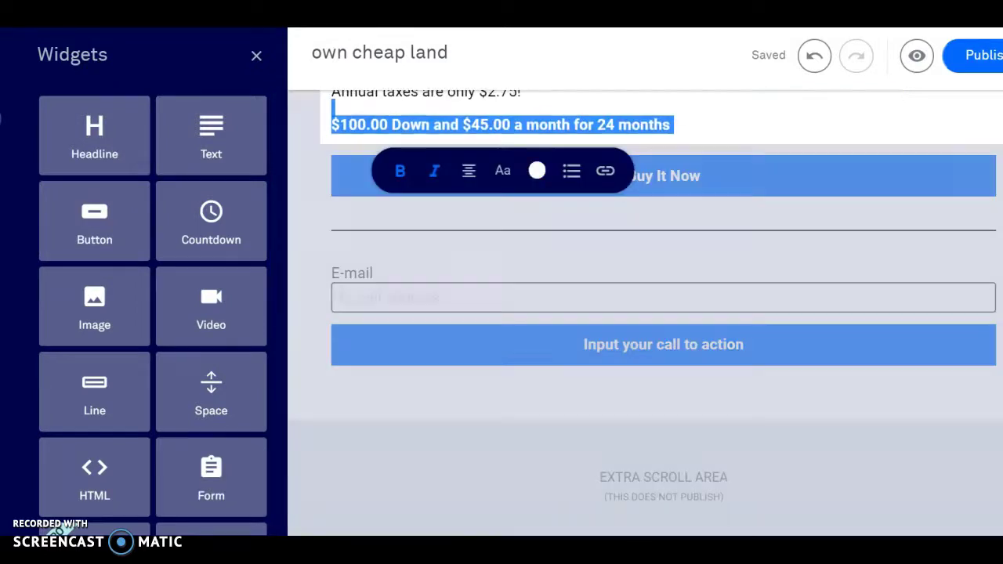
# Step: Relabel the opt-in form's button to 'Opt In For The Deal Of The Week'
pyautogui.click(787, 345)
pyautogui.click(757, 350)
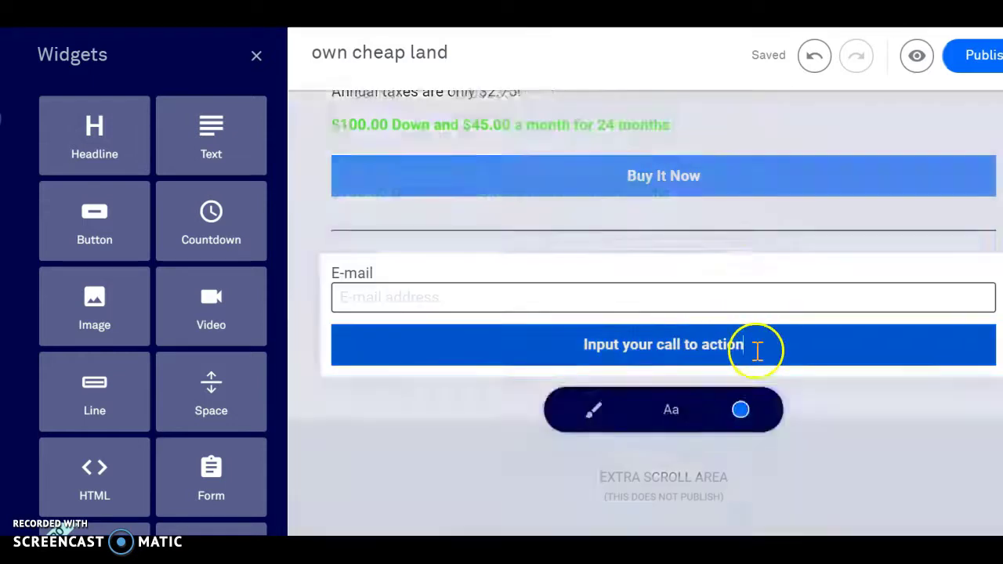
pyautogui.press('BackSpace')
pyautogui.press('BackSpace')
pyautogui.press('BackSpace')
pyautogui.press('BackSpace')
pyautogui.press('BackSpace')
pyautogui.press('BackSpace')
pyautogui.press('BackSpace')
pyautogui.press('BackSpace')
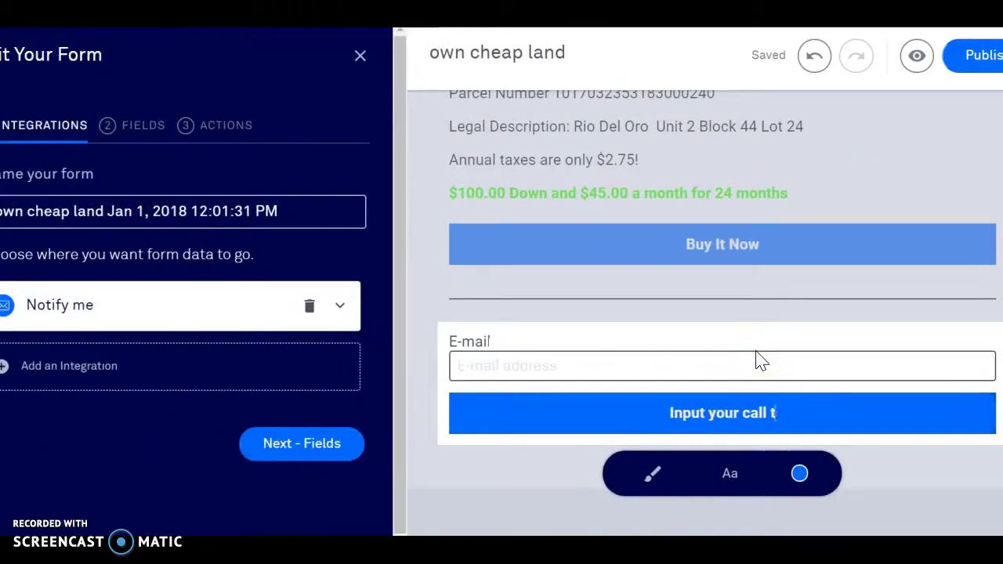
pyautogui.press('BackSpace')
pyautogui.press('BackSpace')
pyautogui.press('BackSpace')
pyautogui.press('BackSpace')
pyautogui.press('BackSpace')
pyautogui.press('BackSpace')
pyautogui.press('BackSpace')
pyautogui.press('BackSpace')
pyautogui.press('BackSpace')
pyautogui.press('BackSpace')
pyautogui.press('BackSpace')
pyautogui.press('BackSpace')
pyautogui.press('BackSpace')
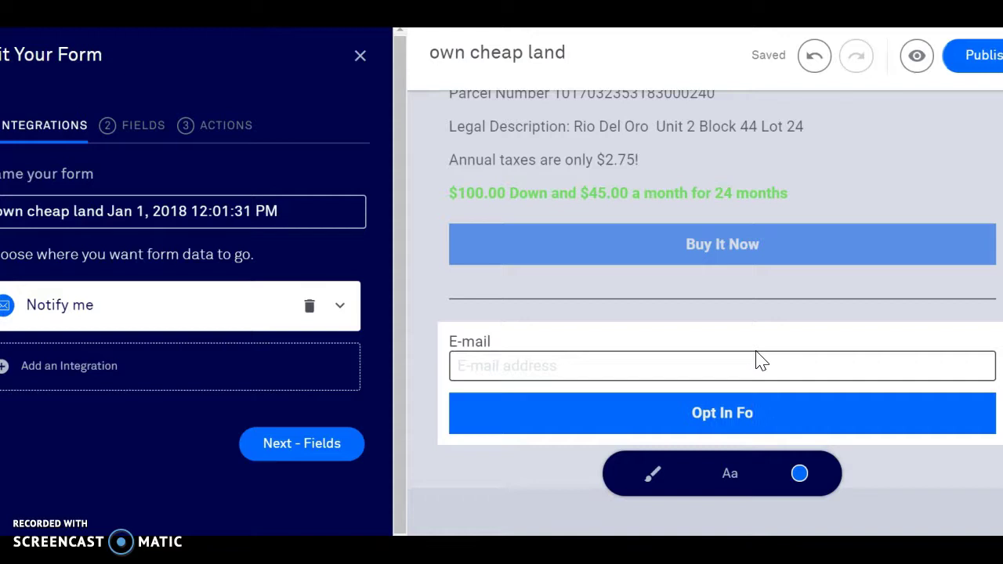
pyautogui.write('The DEa')
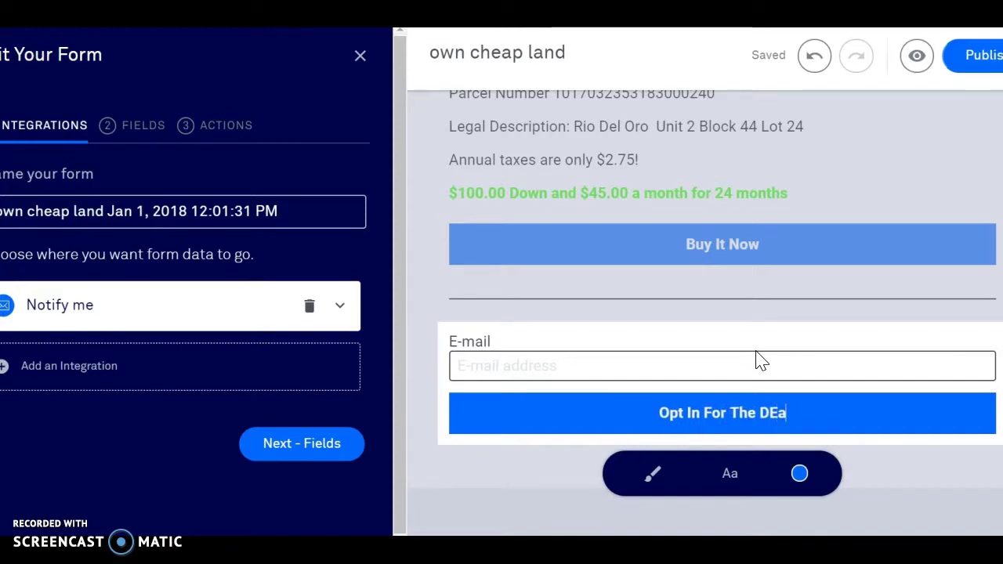
pyautogui.write('l Of Th')
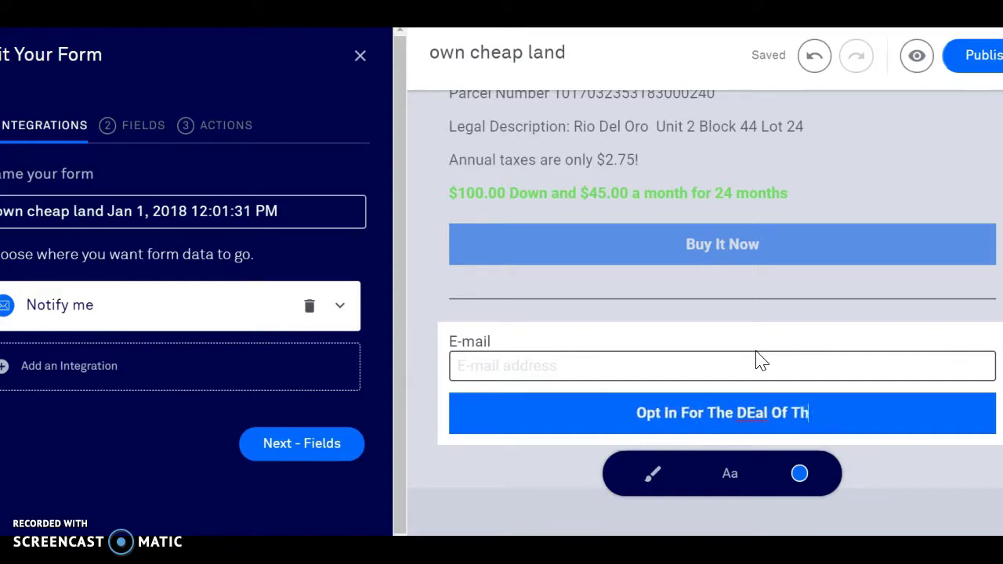
pyautogui.write('e Weee')
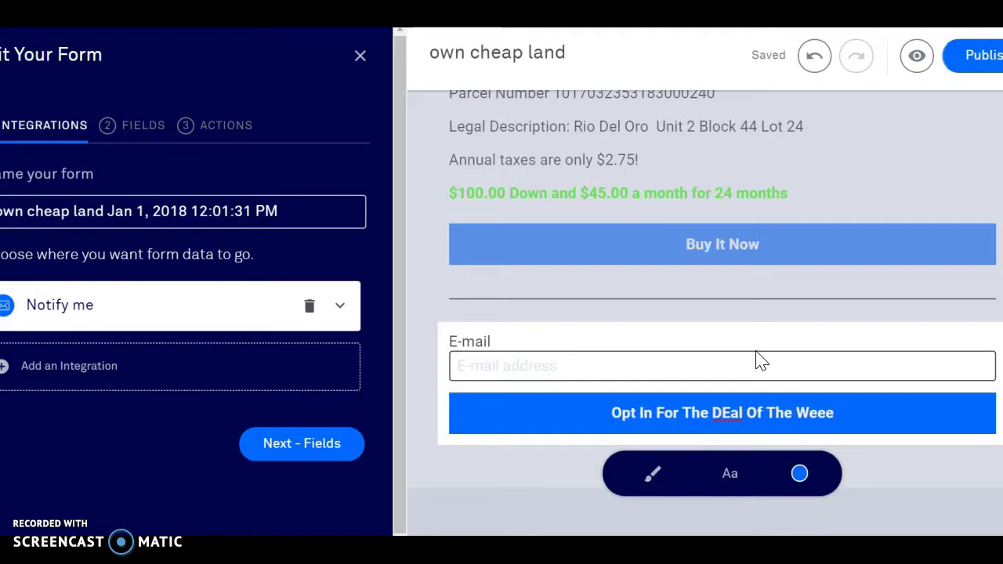
pyautogui.press('BackSpace')
pyautogui.write('k')
# Step: Correct the 'DEal' capitalization, close the form settings and bring up the widgets list
pyautogui.moveTo(706, 410); pyautogui.dragTo(736, 413)
pyautogui.write('a')
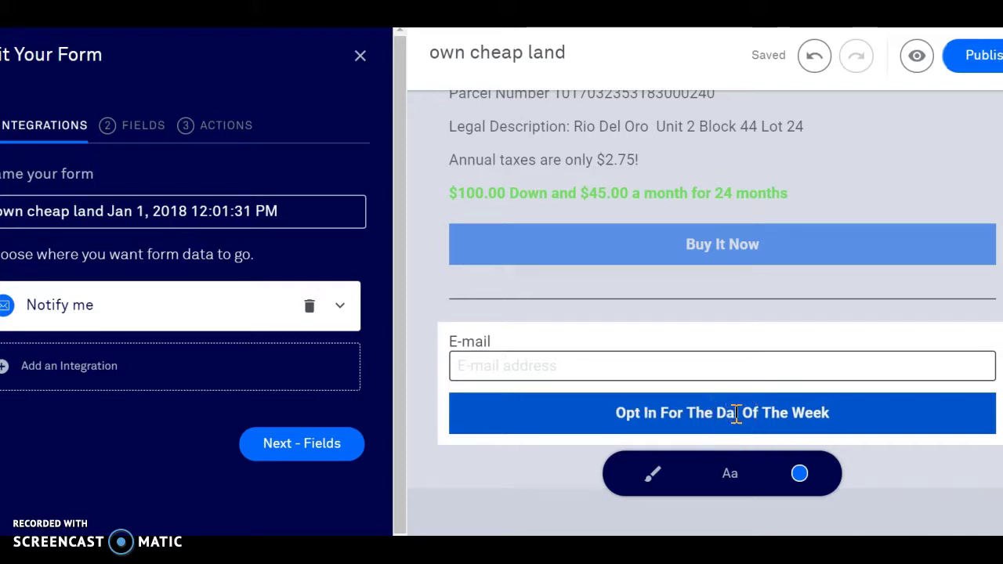
pyautogui.press('BackSpace')
pyautogui.write('eal')
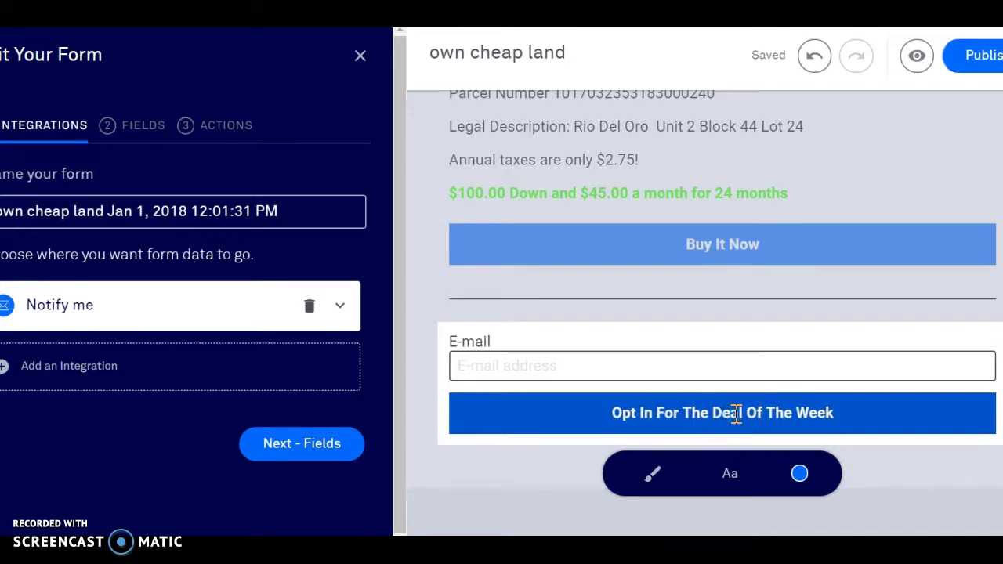
pyautogui.click(926, 496)
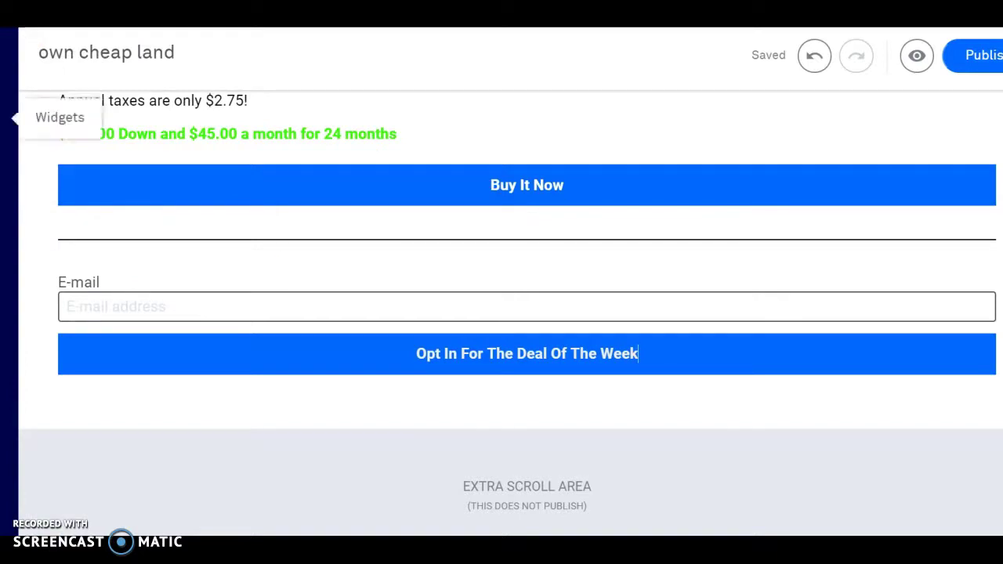
pyautogui.click(11, 117)
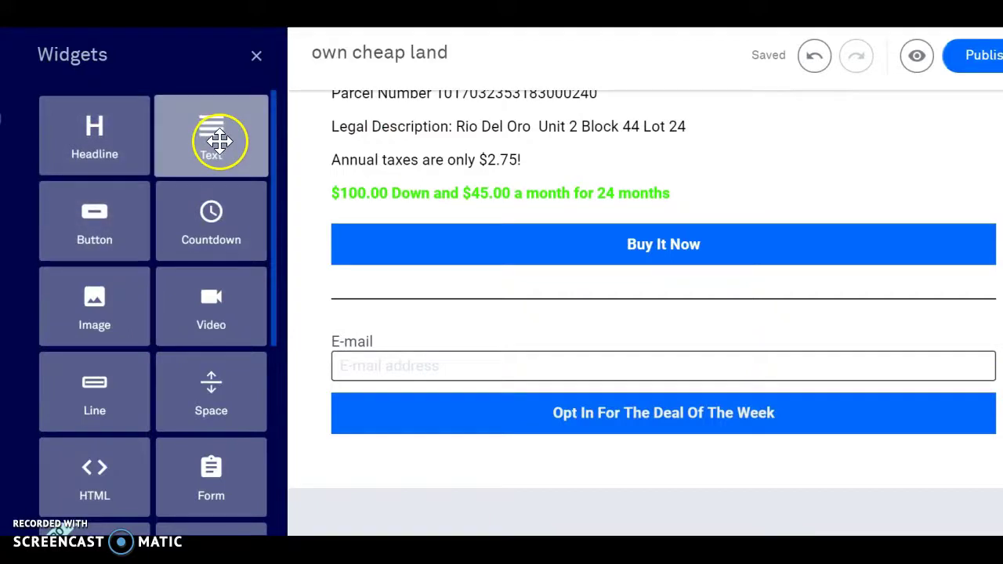
# Step: Add a text block below the opt-in form and enter the seller's name and phone number on two lines
pyautogui.moveTo(219, 141); pyautogui.dragTo(678, 444)
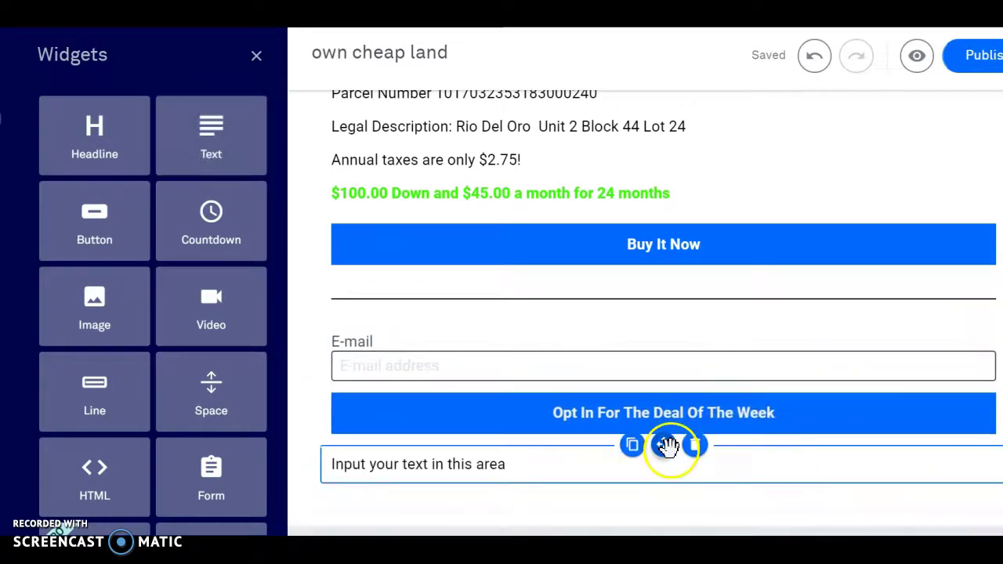
pyautogui.click(542, 464)
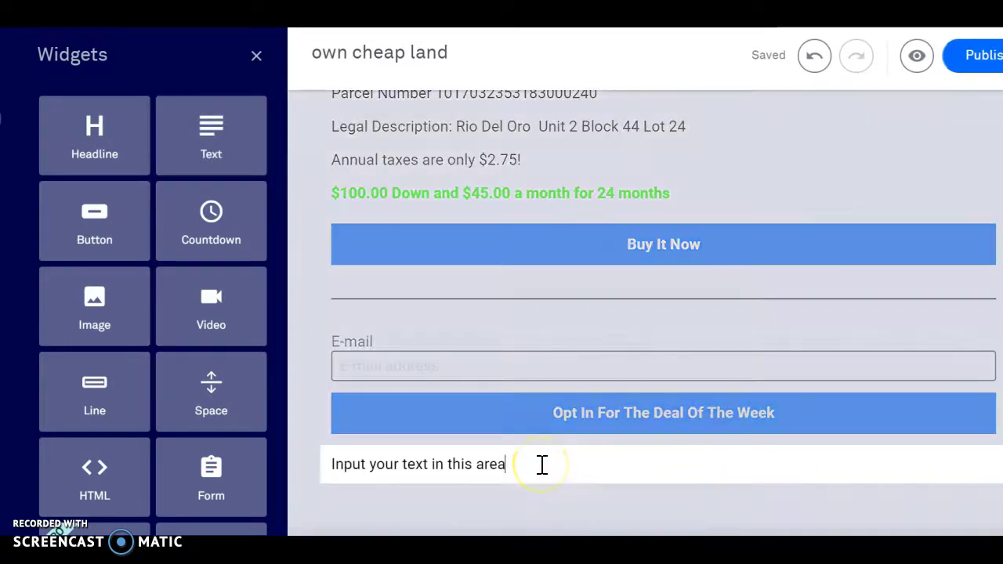
pyautogui.press('BackSpace')
pyautogui.press('BackSpace')
pyautogui.press('BackSpace')
pyautogui.press('BackSpace')
pyautogui.press('BackSpace')
pyautogui.press('BackSpace')
pyautogui.press('BackSpace')
pyautogui.press('BackSpace')
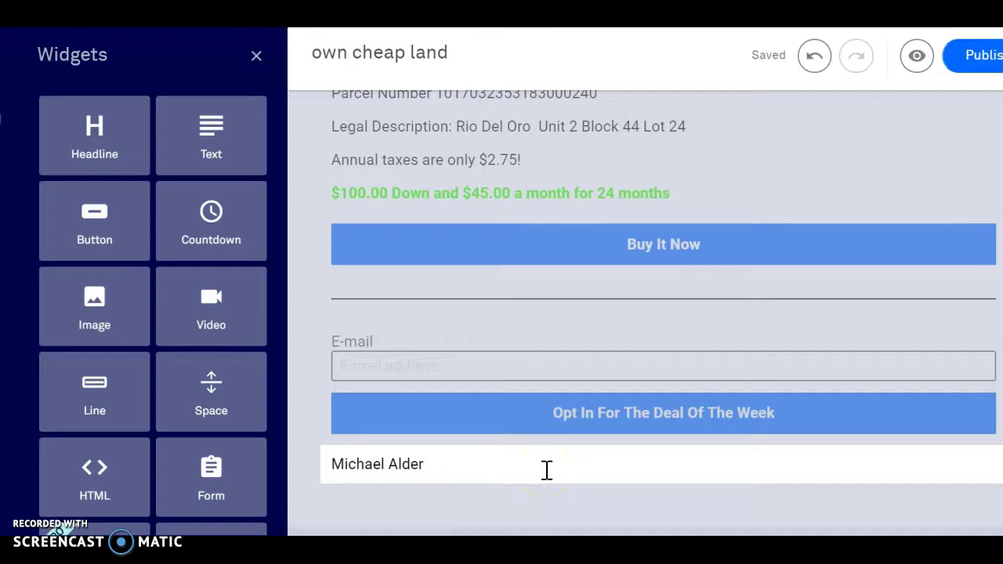
pyautogui.press('Return')
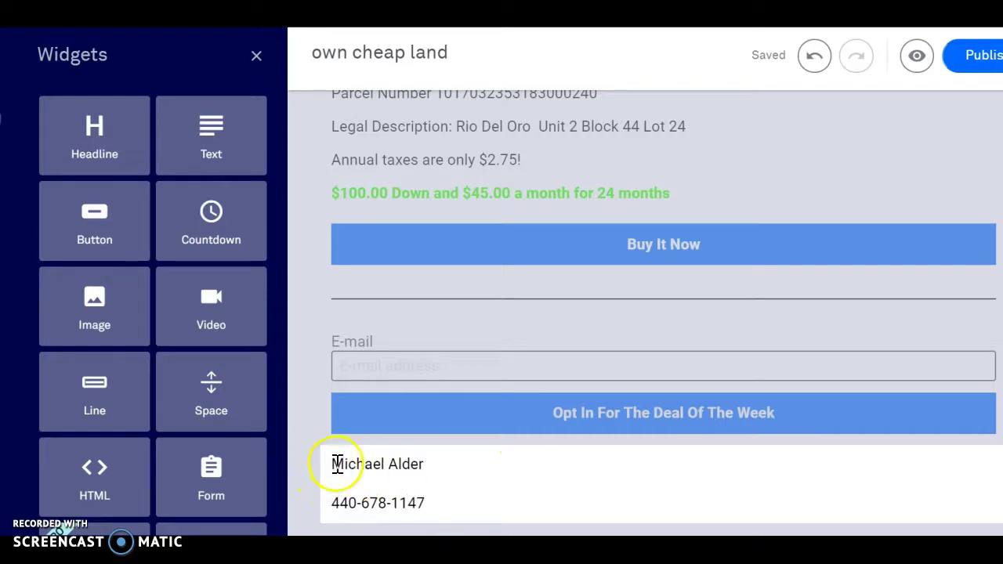
# Step: Center-align the name and phone lines and finish editing the block
pyautogui.moveTo(337, 464); pyautogui.dragTo(459, 520)
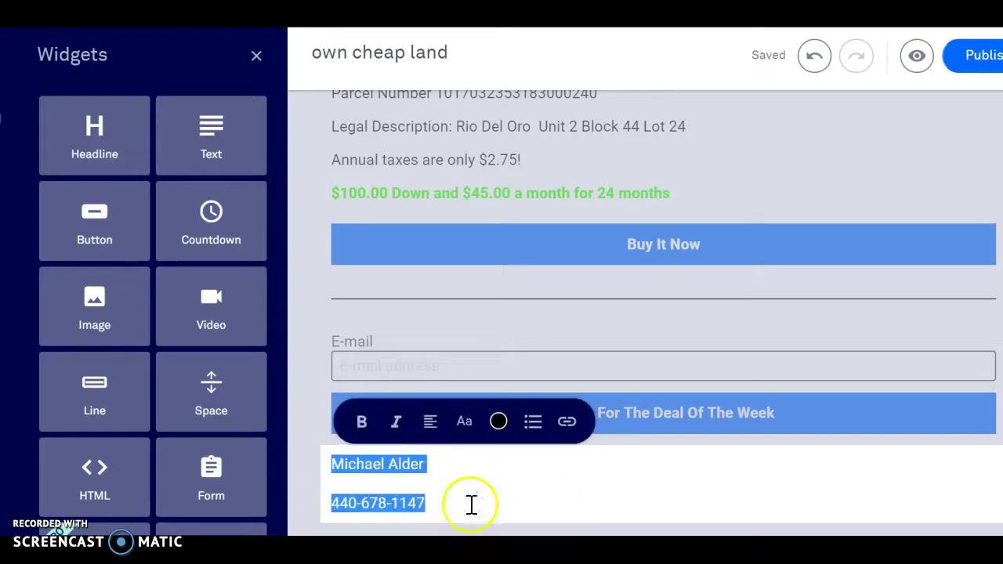
pyautogui.click(432, 424)
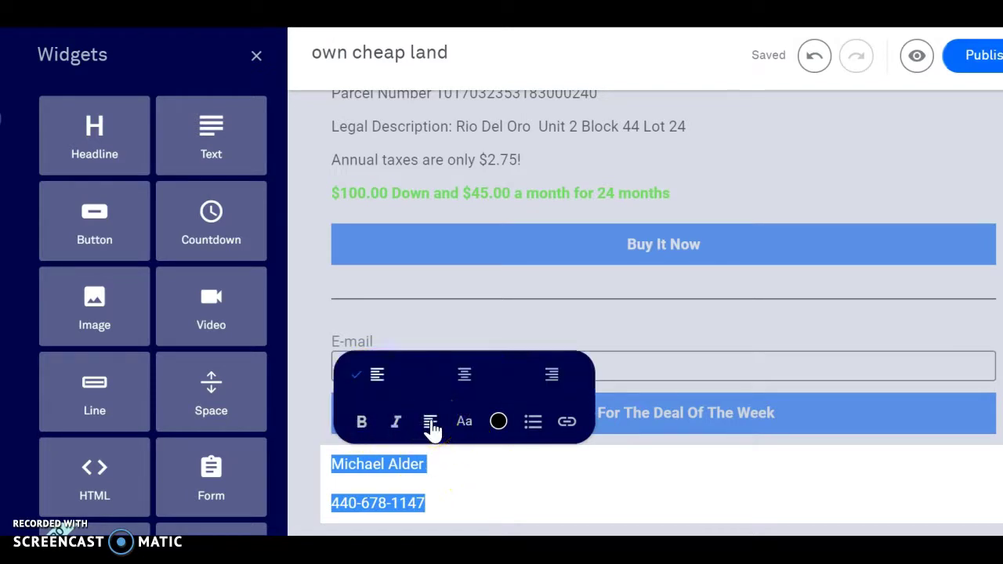
pyautogui.click(466, 377)
pyautogui.click(759, 496)
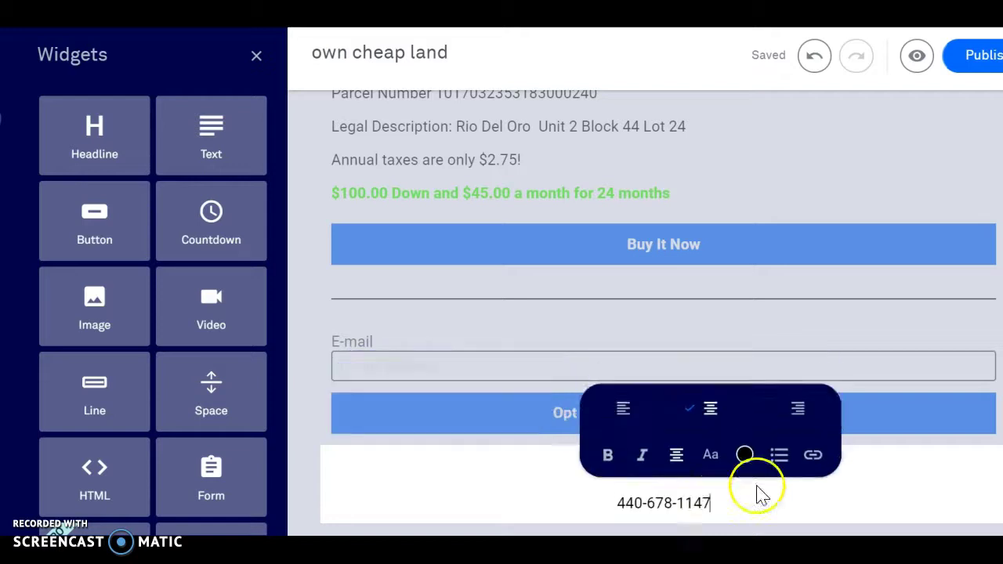
pyautogui.press('Escape')
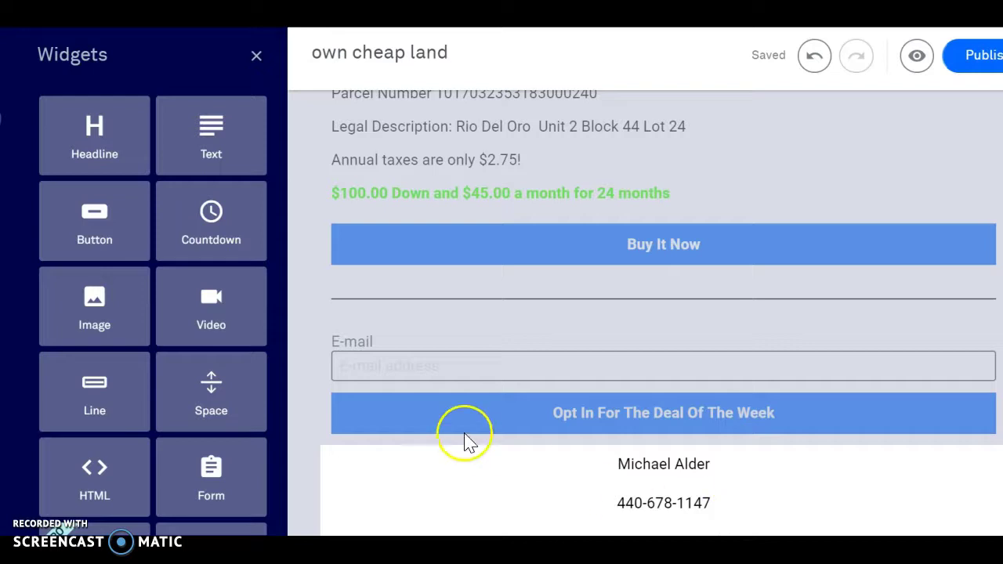
# Step: Review the full page in tablet-width preview down to the contact info, then publish it
pyautogui.click(915, 76)
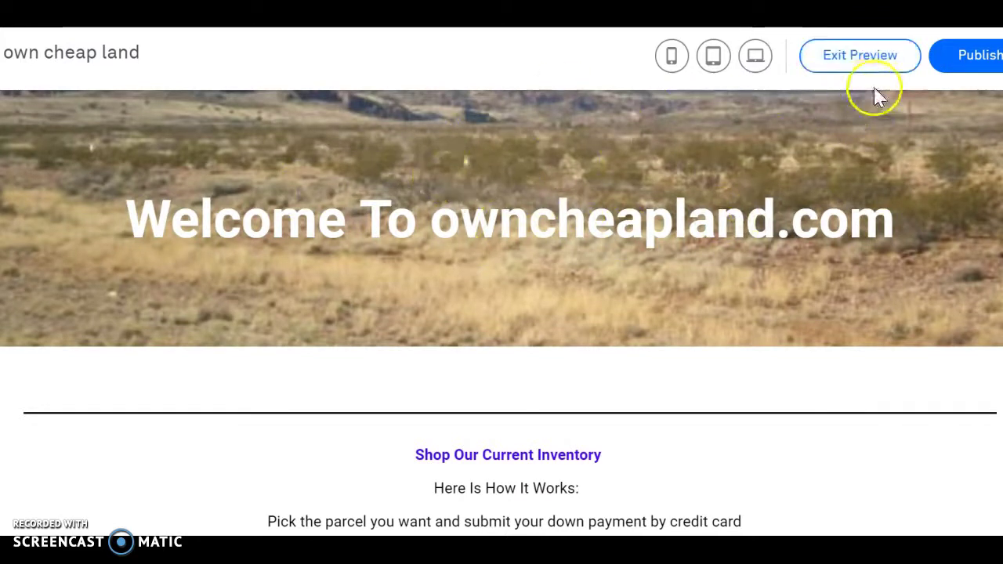
pyautogui.click(715, 58)
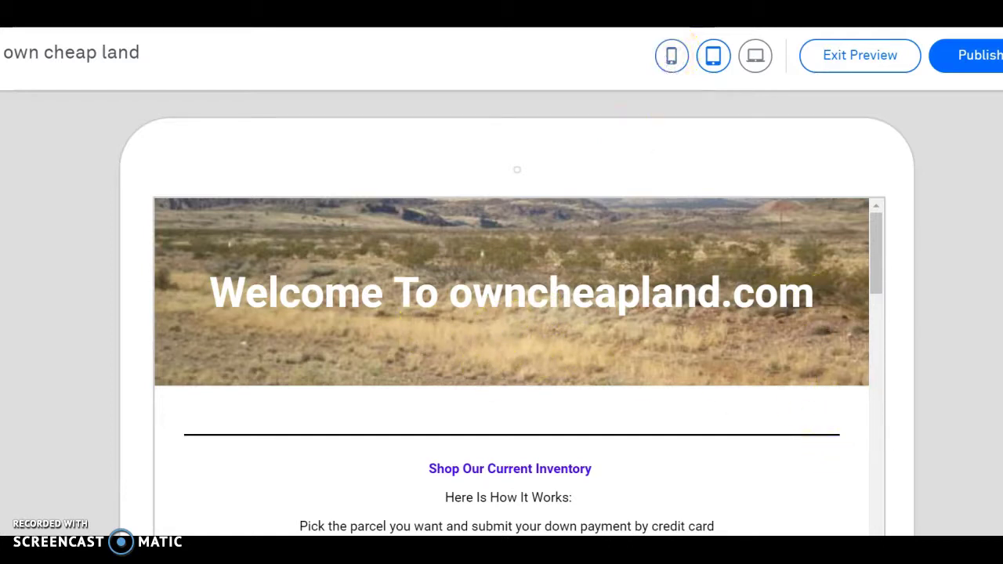
pyautogui.scroll(-3, 499, 313)
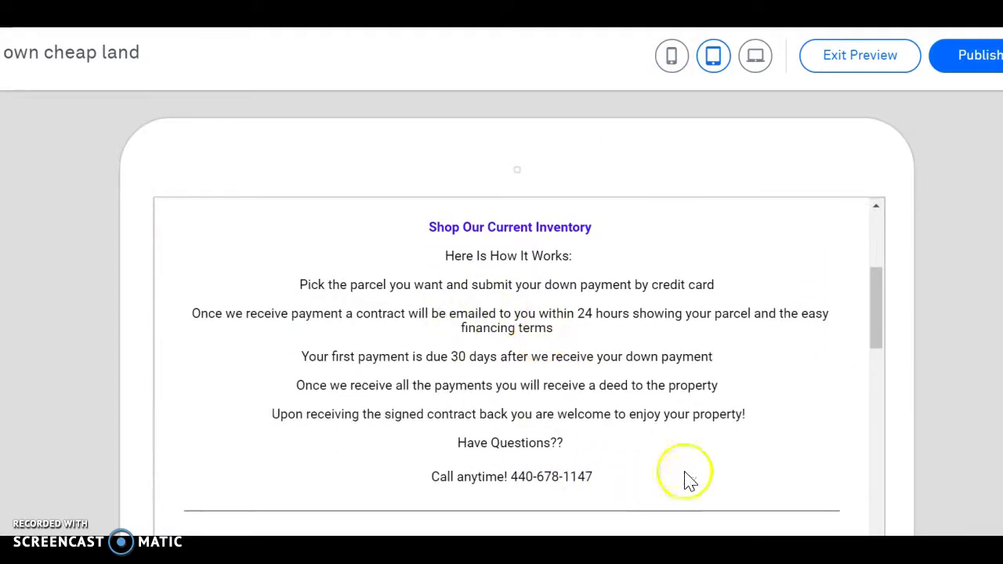
pyautogui.scroll(-7, 517, 369)
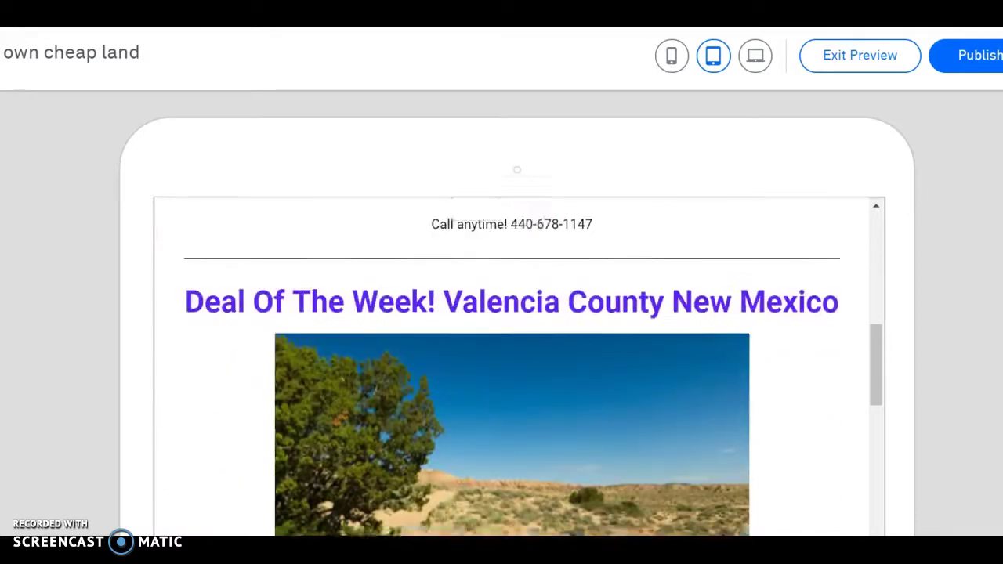
pyautogui.scroll(-2, 511, 360)
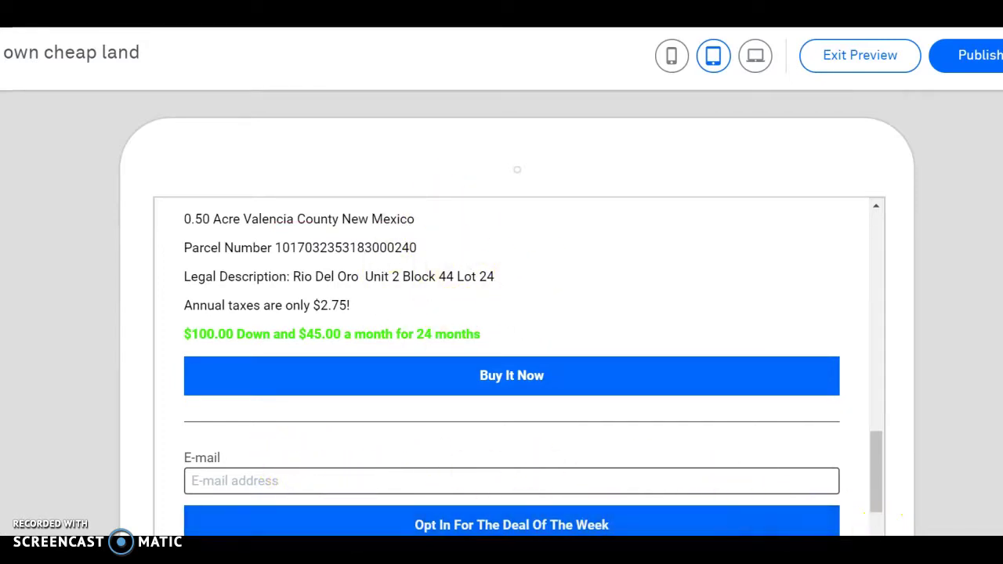
pyautogui.scroll(-3, 690, 502)
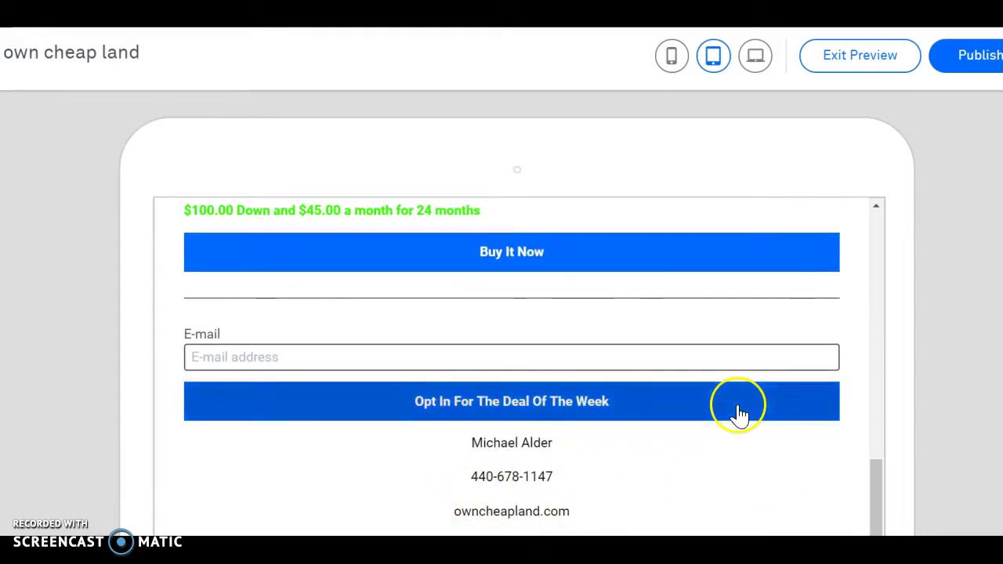
pyautogui.click(978, 64)
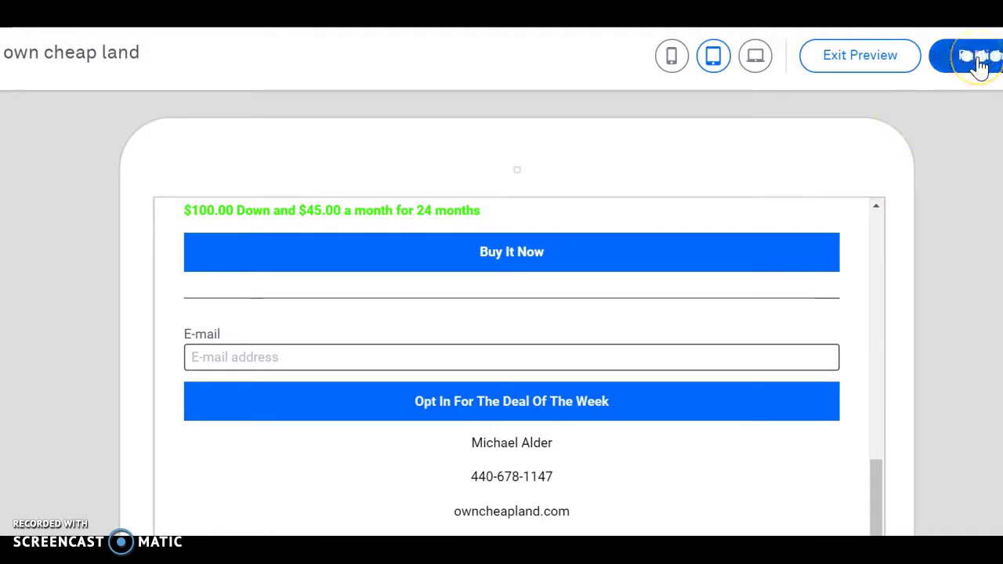